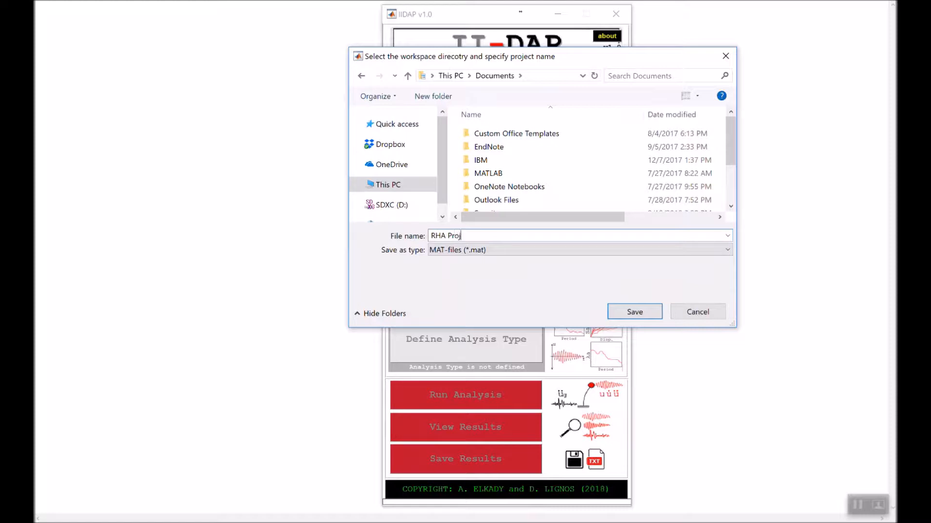
- Save the new project as RHA Project and set its units to kN & m
{"action": "key", "text": "Return"}
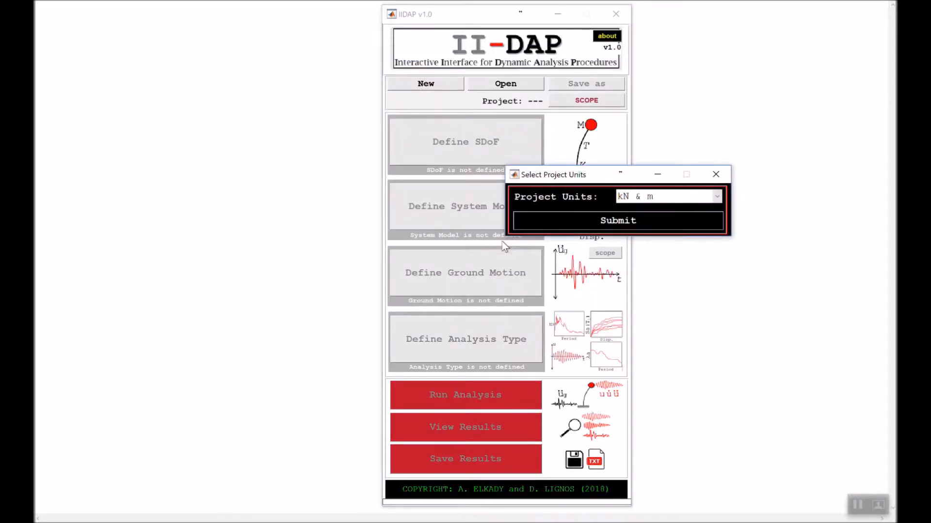
{"action": "left_click", "coordinate": [624, 199]}
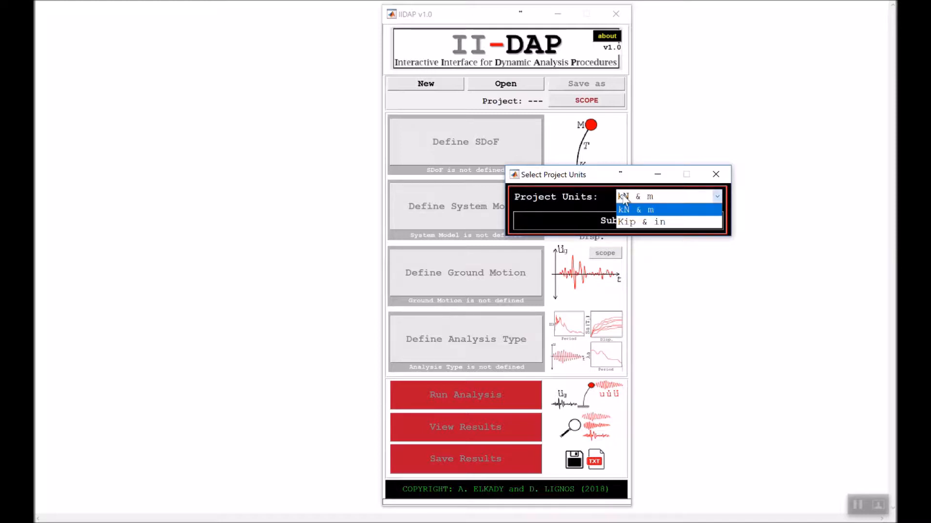
{"action": "left_click", "coordinate": [648, 213]}
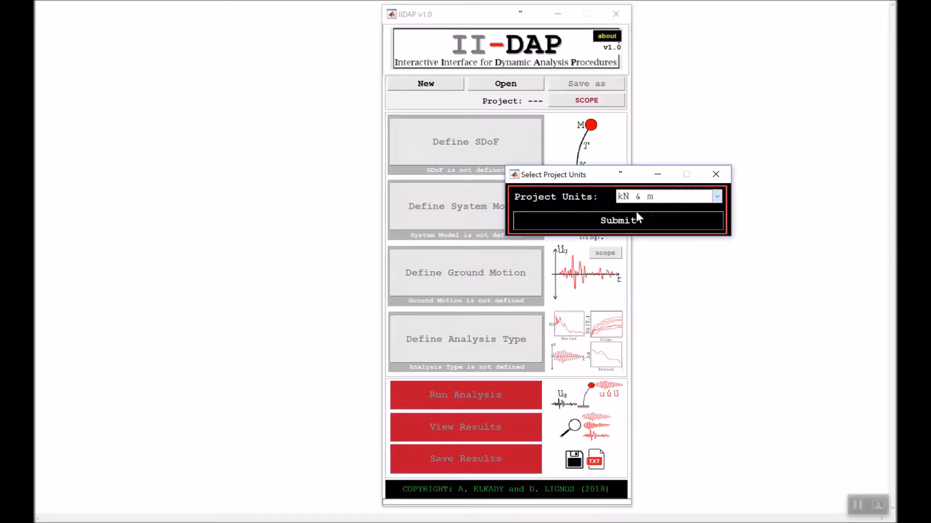
{"action": "left_click", "coordinate": [605, 224]}
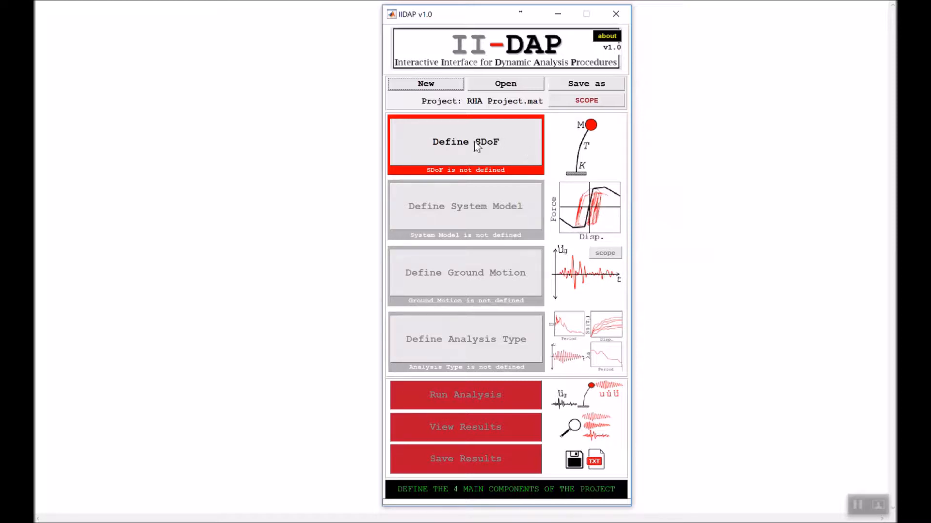
- Open the SDoF parameter definition and move its window clear of the project overview
{"action": "left_click", "coordinate": [510, 160]}
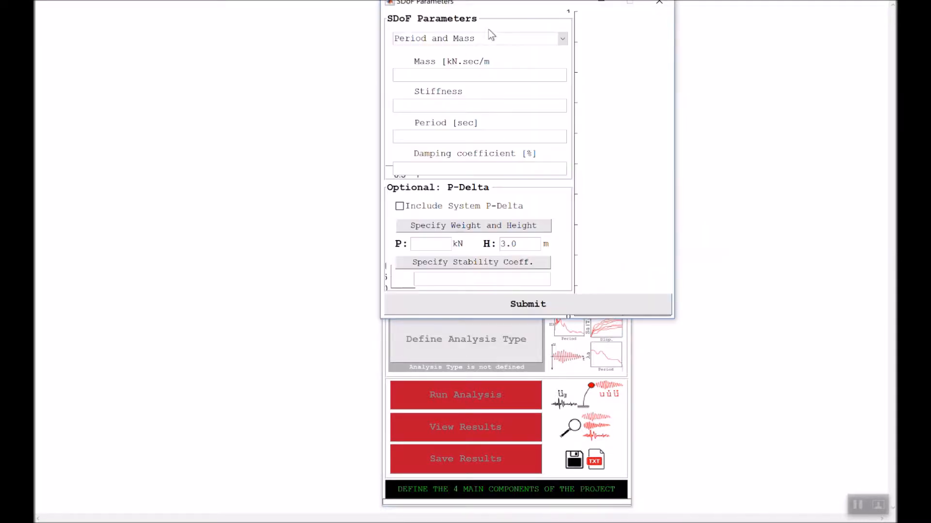
{"action": "left_click_drag", "start_coordinate": [491, 4], "coordinate": [296, 71]}
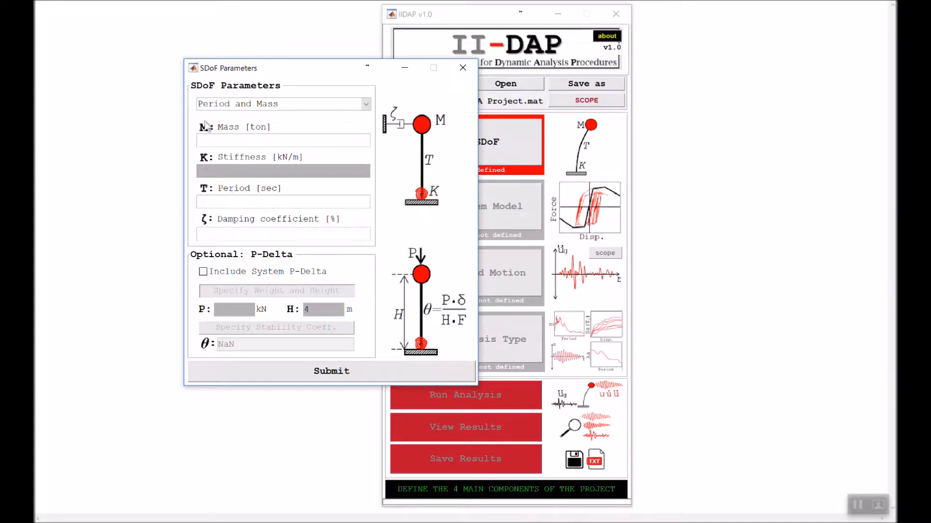
{"action": "left_click", "coordinate": [231, 109]}
{"action": "left_click", "coordinate": [242, 127]}
{"action": "left_click", "coordinate": [242, 108]}
{"action": "left_click", "coordinate": [242, 139]}
{"action": "left_click", "coordinate": [248, 104]}
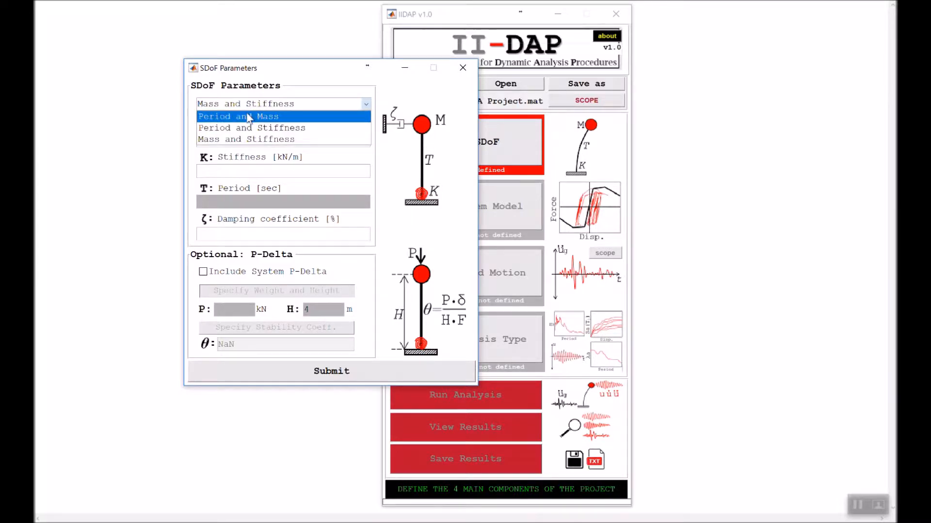
{"action": "left_click", "coordinate": [247, 117]}
- Set the SDoF system's mass to 2 ton and its period to 0.8 sec
{"action": "left_click", "coordinate": [246, 139]}
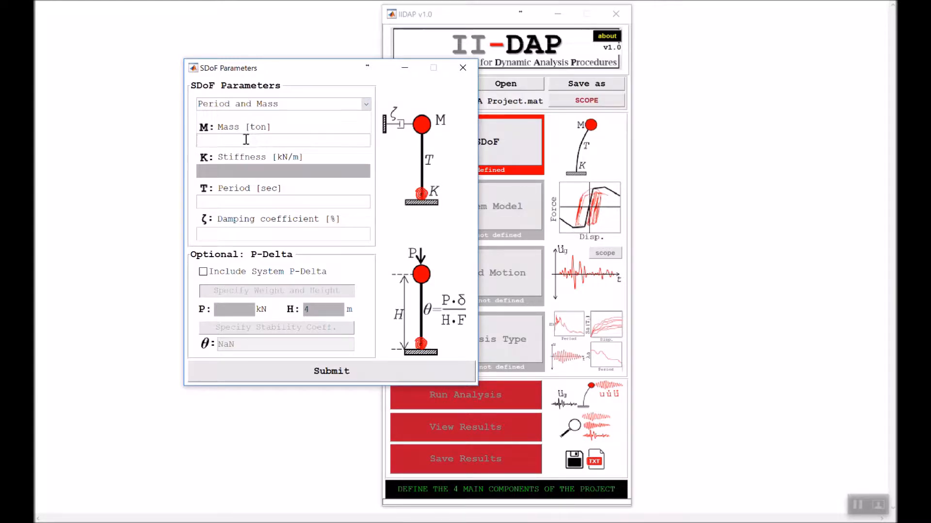
{"action": "type", "text": "2"}
{"action": "key", "text": "Return"}
{"action": "type", "text": "0.8"}
{"action": "key", "text": "Return"}
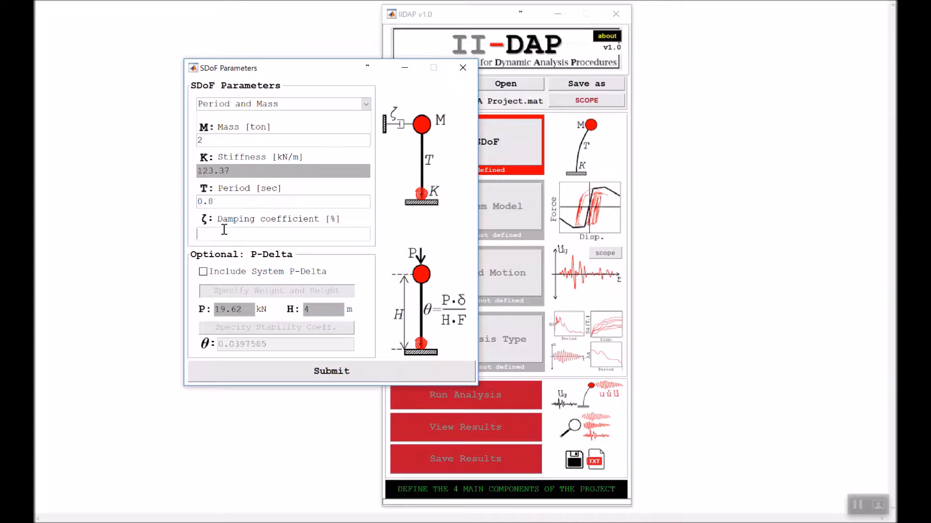
- Set the SDoF system's damping coefficient to 2%
{"action": "left_click_drag", "start_coordinate": [216, 202], "coordinate": [197, 201]}
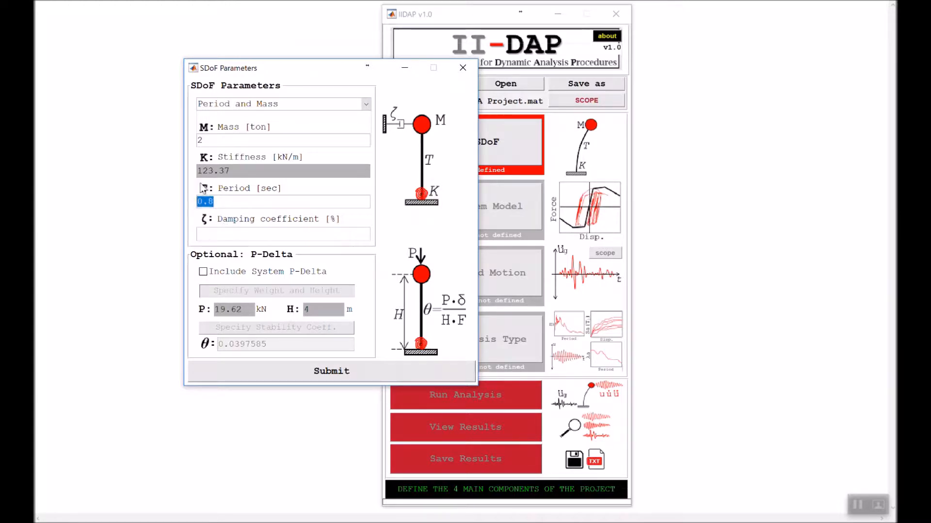
{"action": "left_click_drag", "start_coordinate": [215, 142], "coordinate": [188, 141]}
{"action": "left_click_drag", "start_coordinate": [238, 171], "coordinate": [192, 171]}
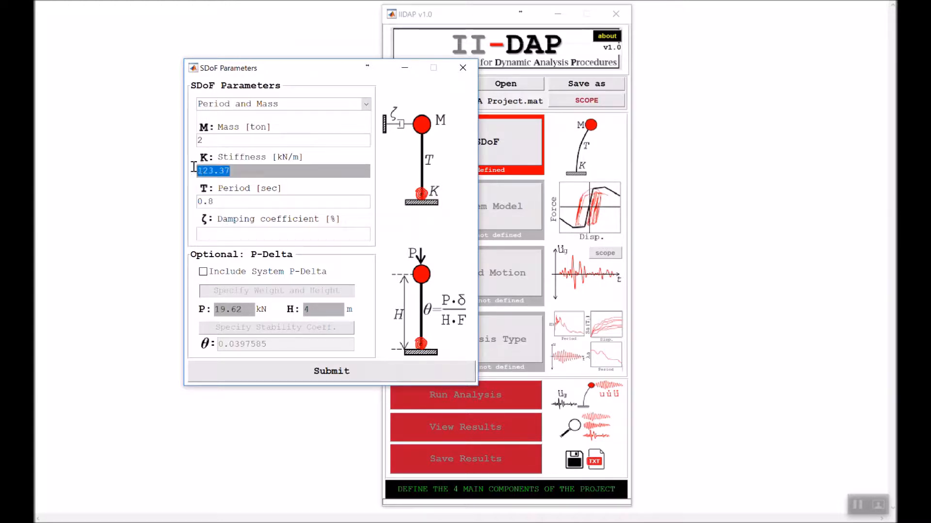
{"action": "left_click", "coordinate": [229, 202]}
{"action": "left_click", "coordinate": [230, 230]}
{"action": "type", "text": "2"}
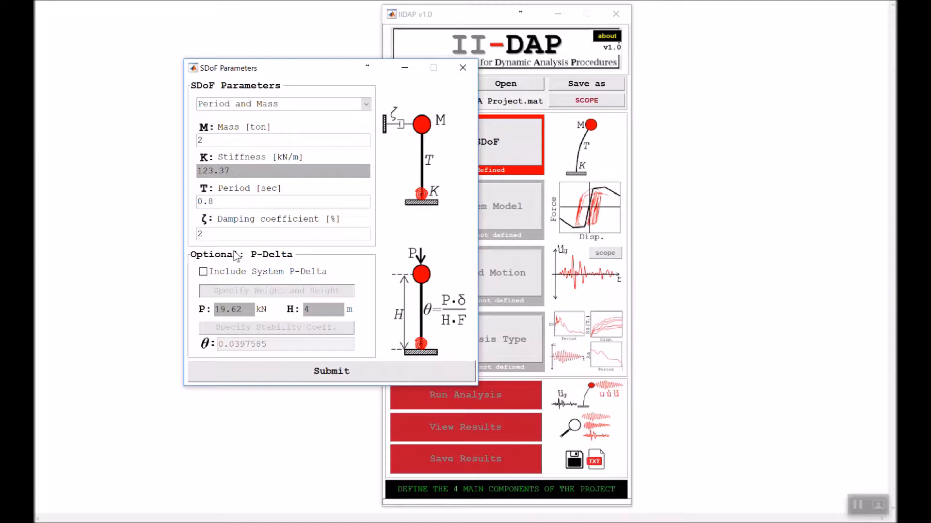
- Include the system P-Delta effect with a stability coefficient of 0.02 and submit the SDoF parameters
{"action": "left_click", "coordinate": [203, 273]}
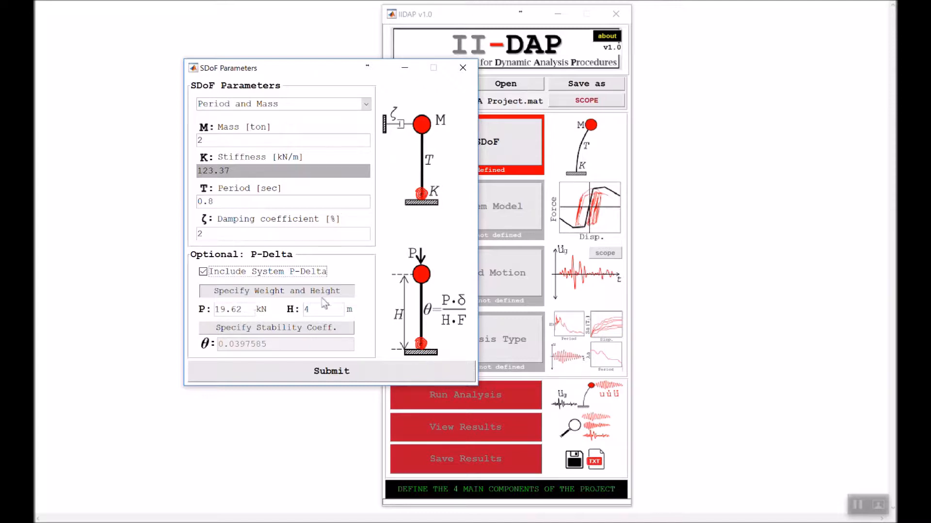
{"action": "left_click", "coordinate": [272, 331]}
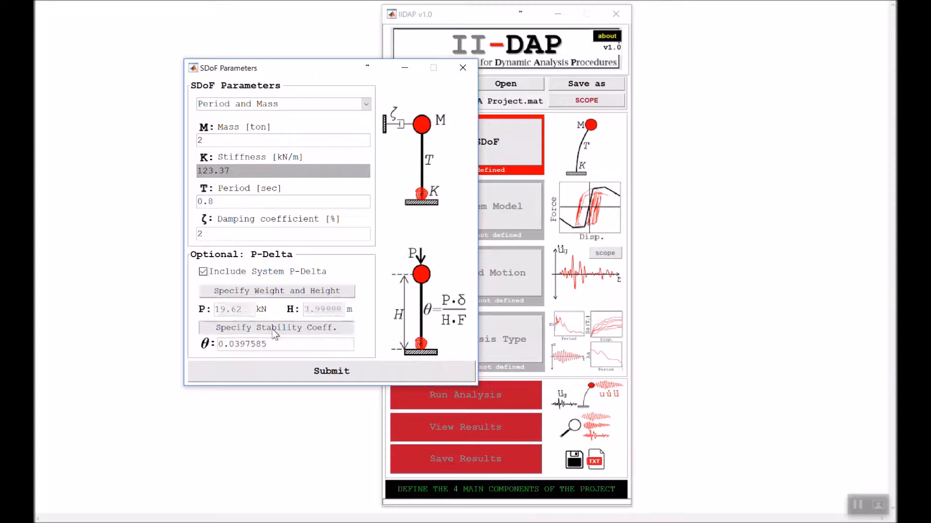
{"action": "double_click", "coordinate": [274, 345]}
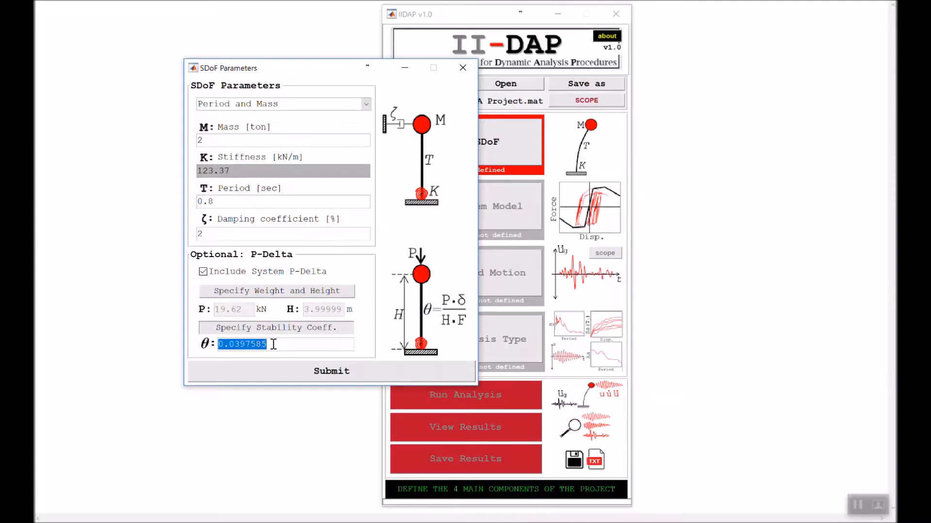
{"action": "type", "text": "0.02"}
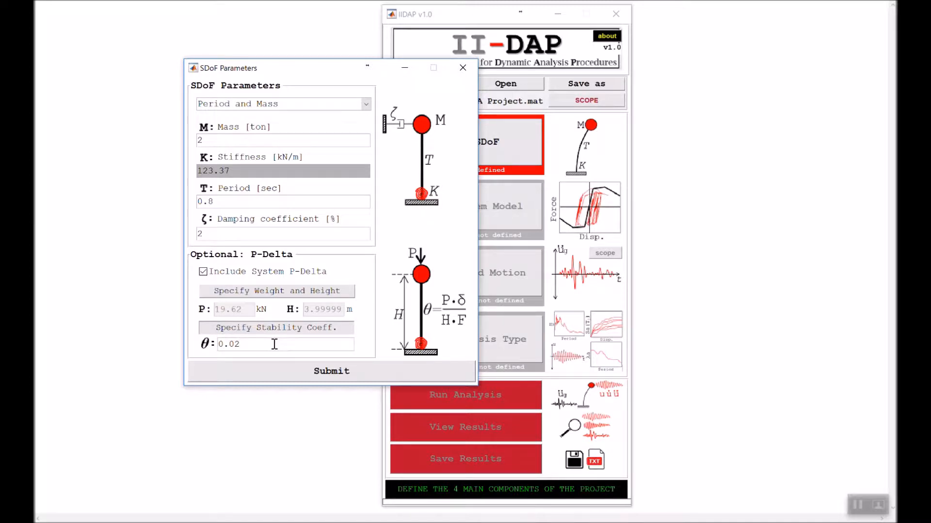
{"action": "left_click", "coordinate": [322, 378]}
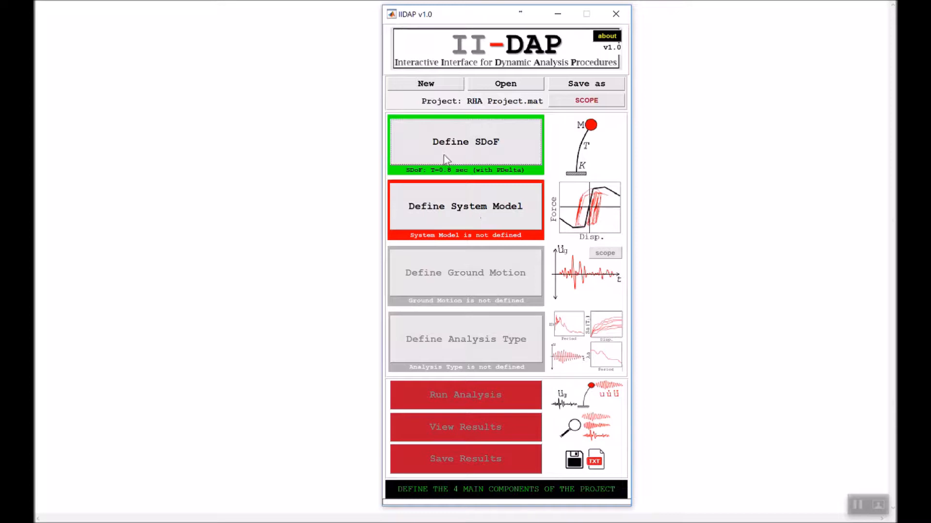
- Define the system model as the non-deteriorating Linear type and proceed to its backbone parameters
{"action": "left_click", "coordinate": [481, 209]}
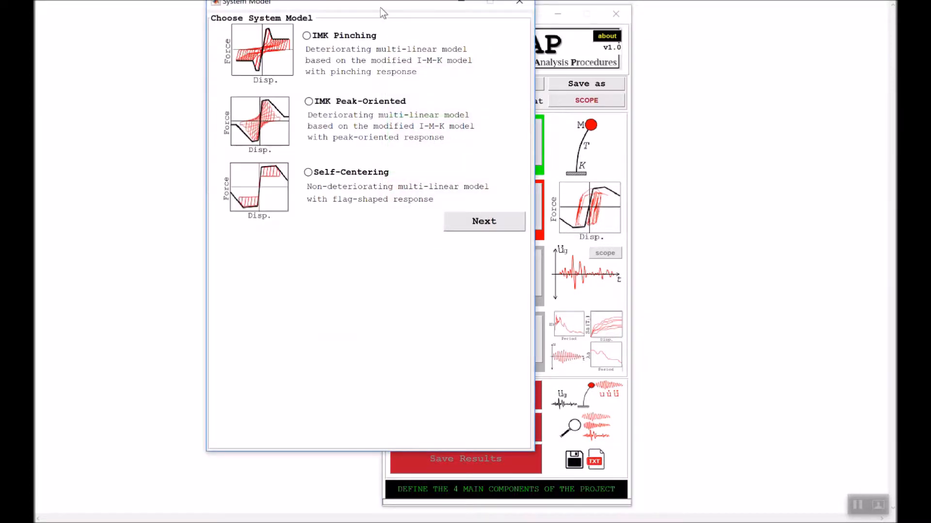
{"action": "left_click_drag", "start_coordinate": [380, 7], "coordinate": [305, 36]}
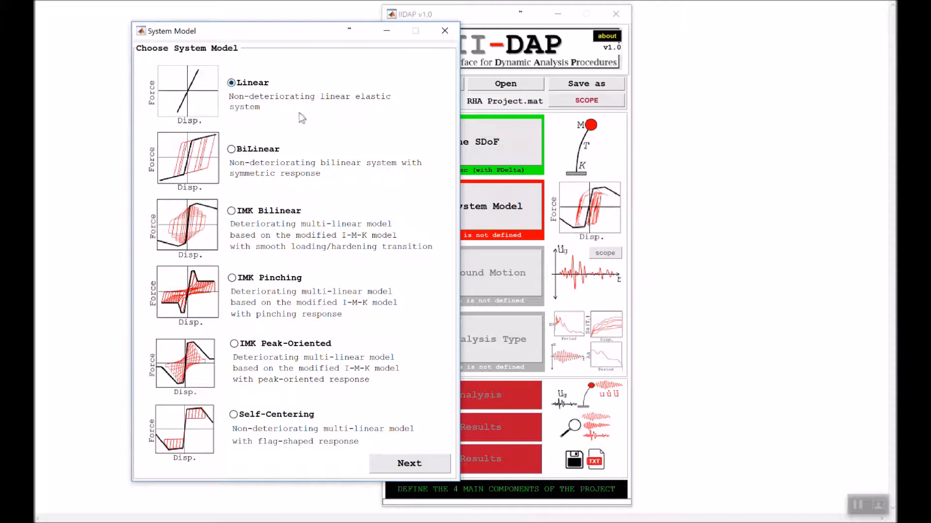
{"action": "left_click", "coordinate": [415, 469]}
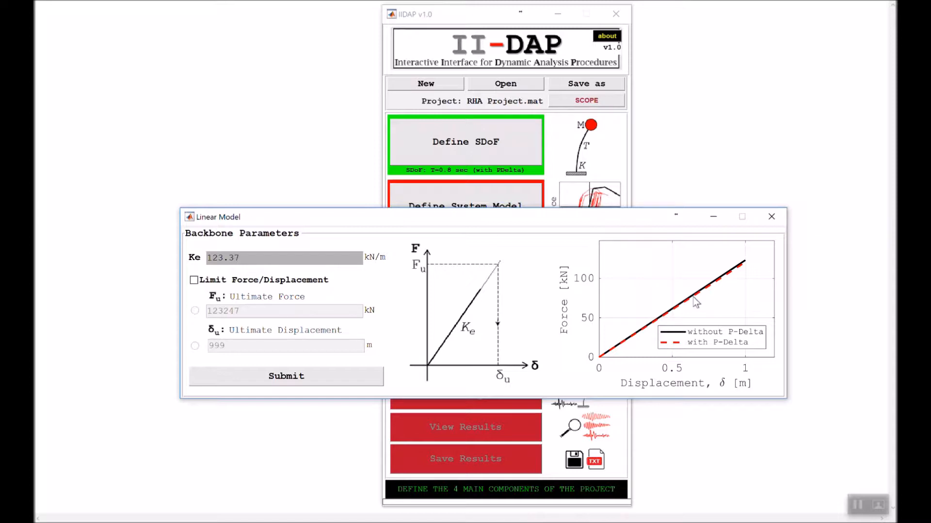
{"action": "left_click", "coordinate": [237, 285]}
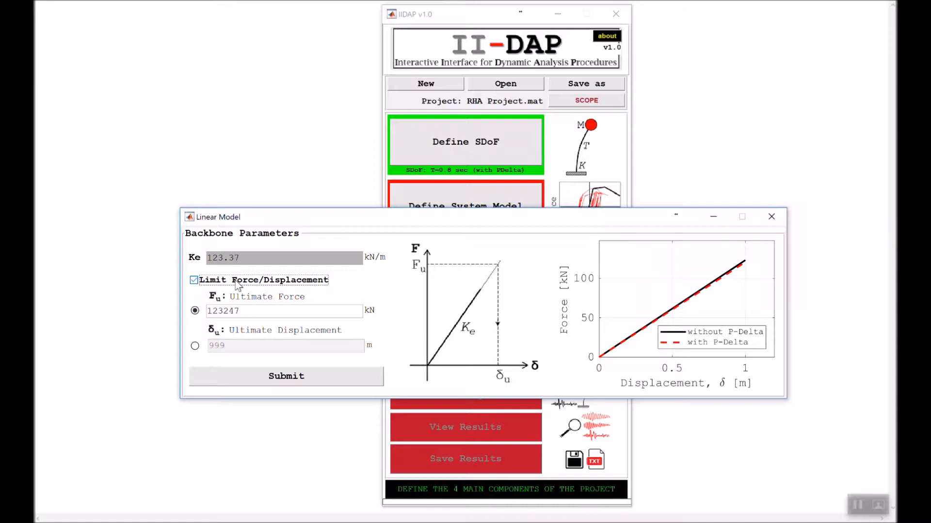
{"action": "left_click", "coordinate": [197, 346]}
{"action": "left_click", "coordinate": [196, 310]}
{"action": "left_click", "coordinate": [199, 282]}
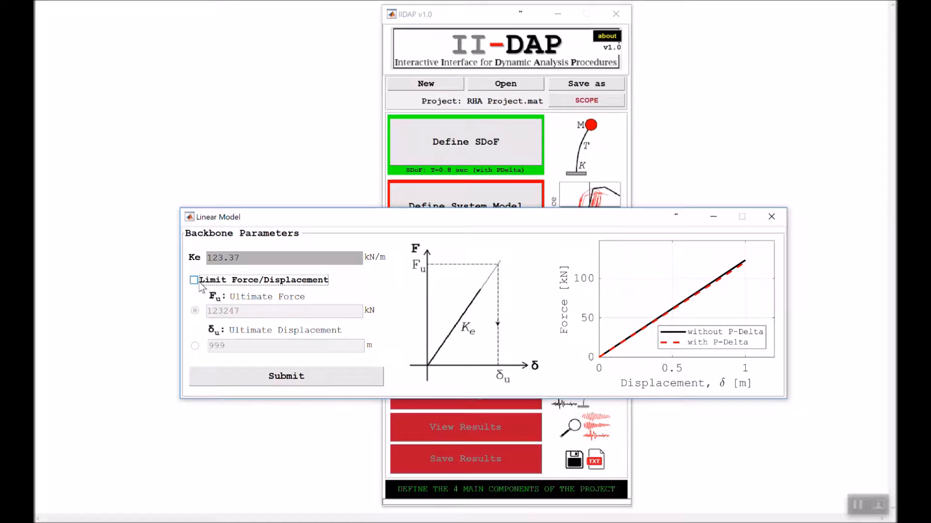
- Submit the linear model's backbone parameters without a force or displacement limit
{"action": "left_click", "coordinate": [315, 381]}
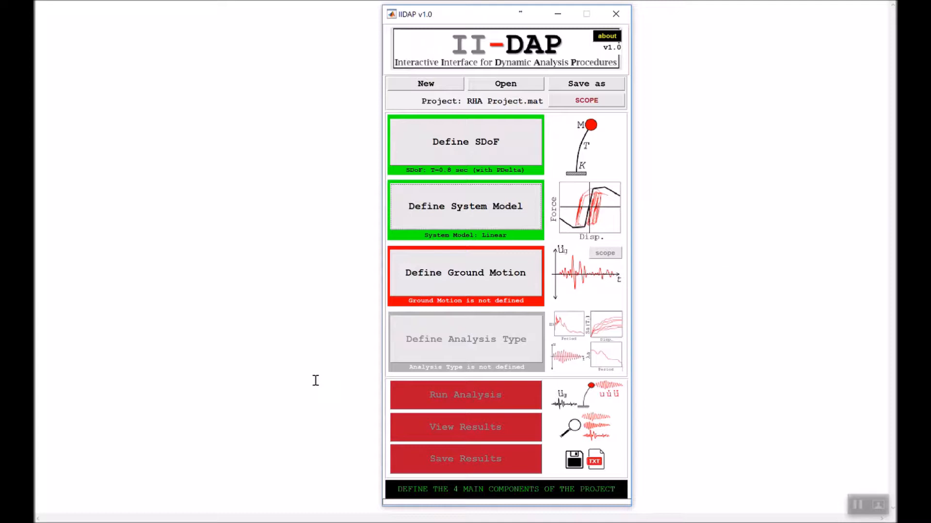
- Define the ground motion as a single record, loading the file Sample GM - ElCentro from the IIDAP Support Files folder
{"action": "left_click", "coordinate": [469, 282]}
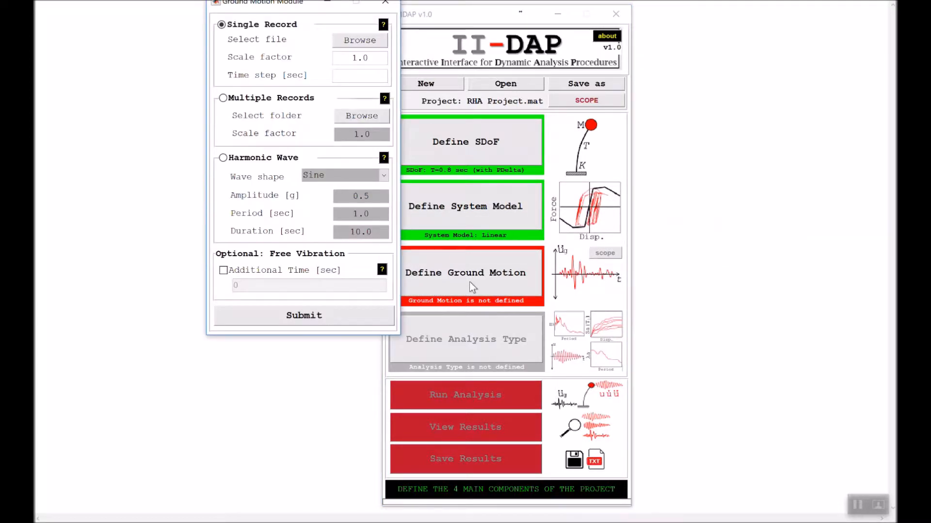
{"action": "left_click_drag", "start_coordinate": [237, 6], "coordinate": [193, 67]}
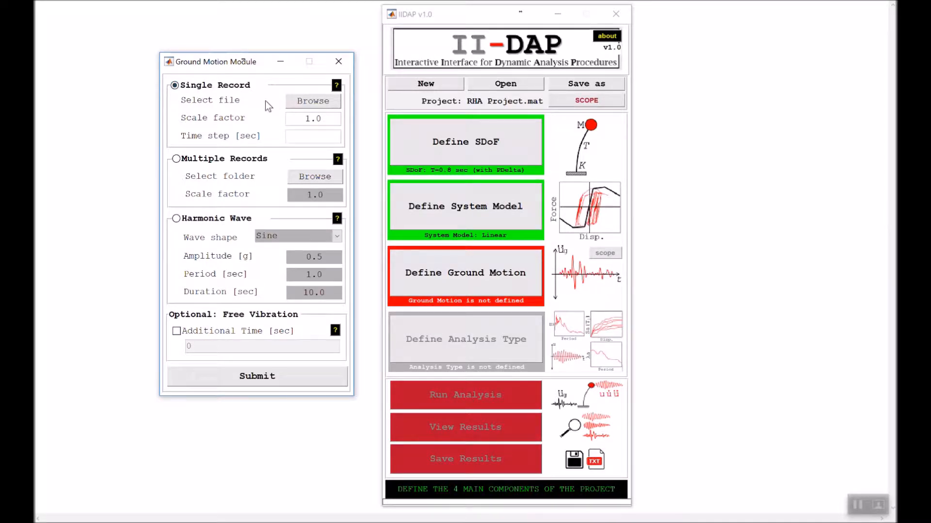
{"action": "left_click", "coordinate": [331, 103]}
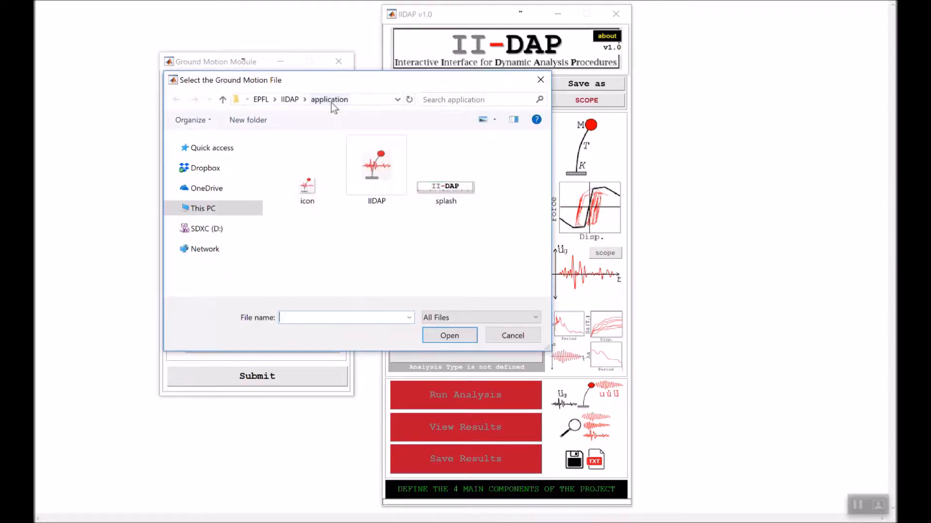
{"action": "left_click", "coordinate": [204, 213]}
{"action": "scroll", "coordinate": [376, 216], "scroll_direction": "down", "scroll_amount": 2}
{"action": "scroll", "coordinate": [378, 220], "scroll_direction": "up", "scroll_amount": 2}
{"action": "scroll", "coordinate": [370, 185], "scroll_direction": "down", "scroll_amount": 2}
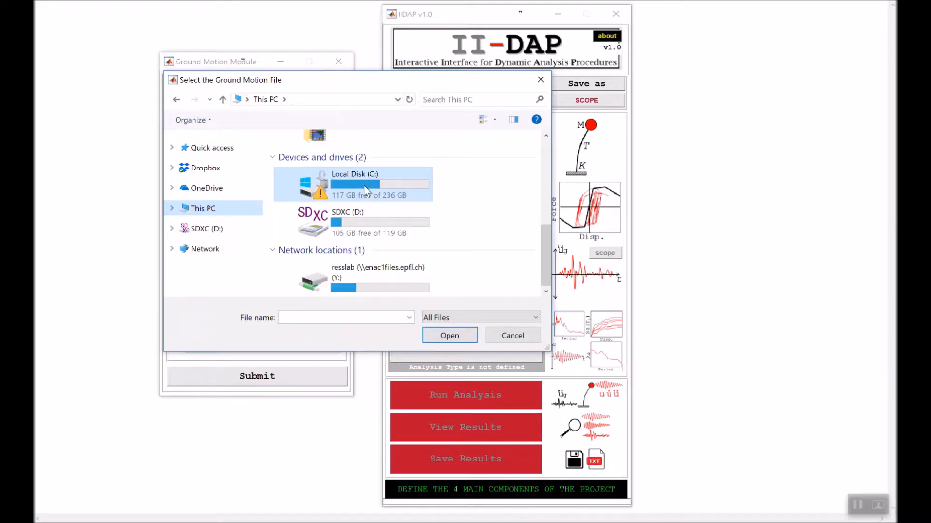
{"action": "scroll", "coordinate": [366, 191], "scroll_direction": "up", "scroll_amount": 3}
{"action": "double_click", "coordinate": [364, 199]}
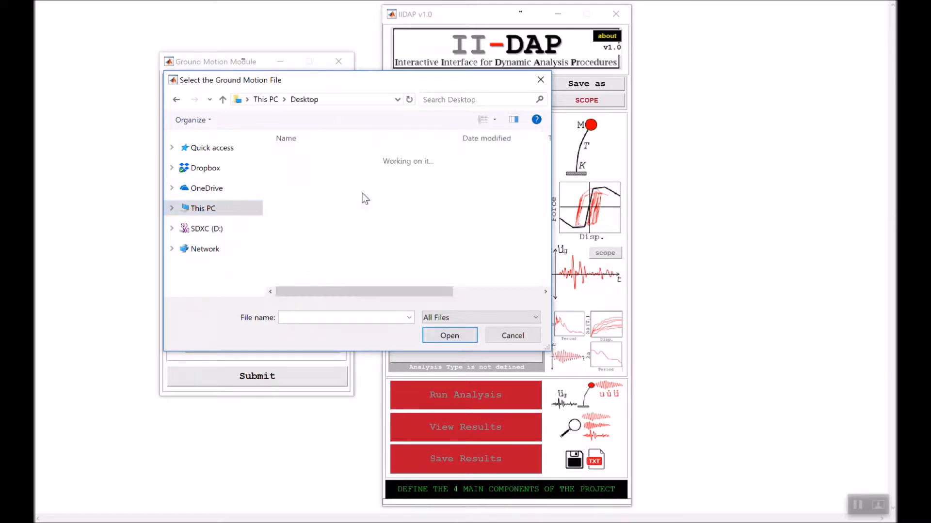
{"action": "double_click", "coordinate": [322, 160]}
{"action": "double_click", "coordinate": [322, 159]}
{"action": "double_click", "coordinate": [321, 159]}
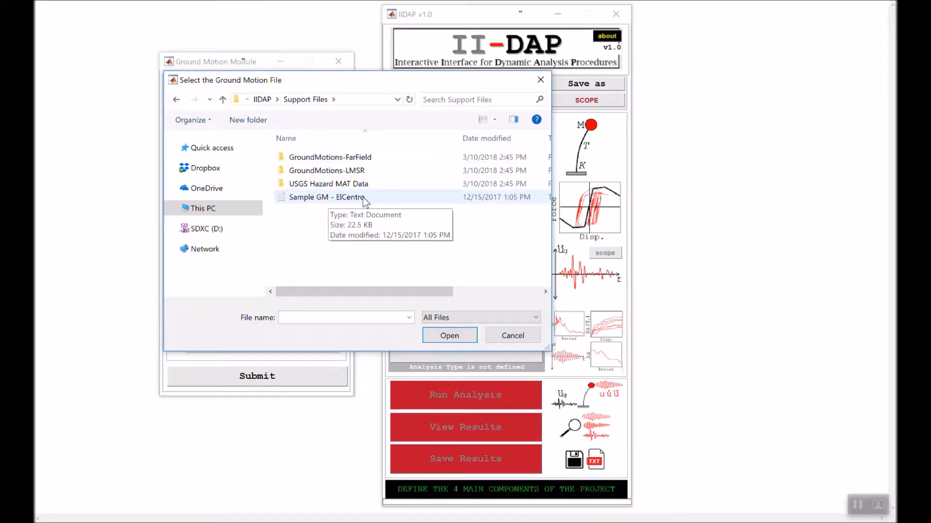
{"action": "double_click", "coordinate": [349, 197]}
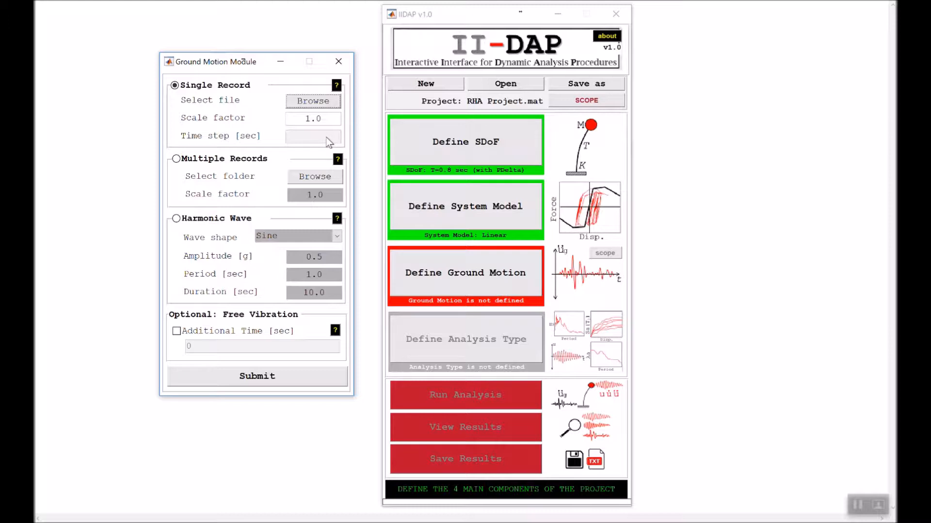
- Submit the single-record ground motion definition
{"action": "mouse_move", "coordinate": [327, 118]}
{"action": "left_mouse_down"}
{"action": "mouse_move", "coordinate": [306, 118]}
{"action": "mouse_move", "coordinate": [326, 117]}
{"action": "left_mouse_up"}
{"action": "key", "text": "BackSpace"}
{"action": "left_click", "coordinate": [328, 118]}
{"action": "left_click", "coordinate": [265, 377]}
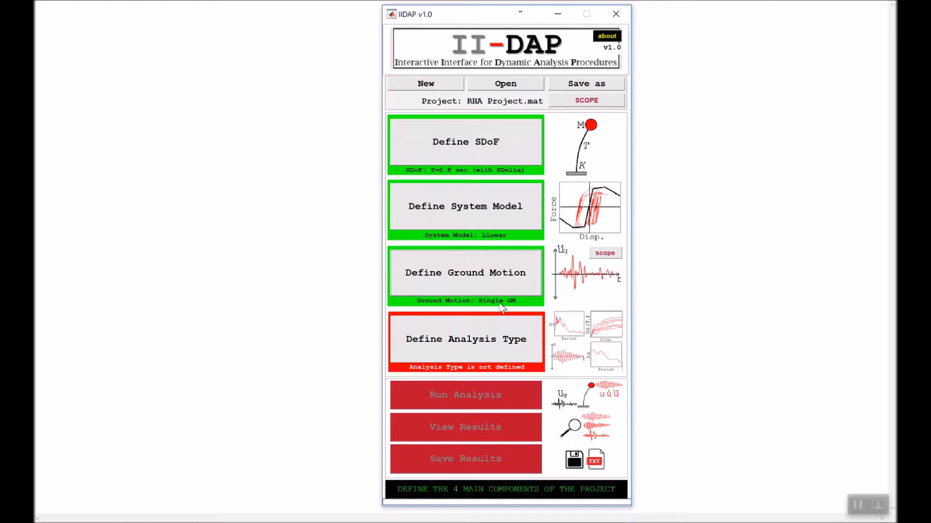
- Examine the El Centro record's acceleration, velocity and displacement histories and its Fourier transform in the Ground Motion Inspector
{"action": "left_click", "coordinate": [618, 255]}
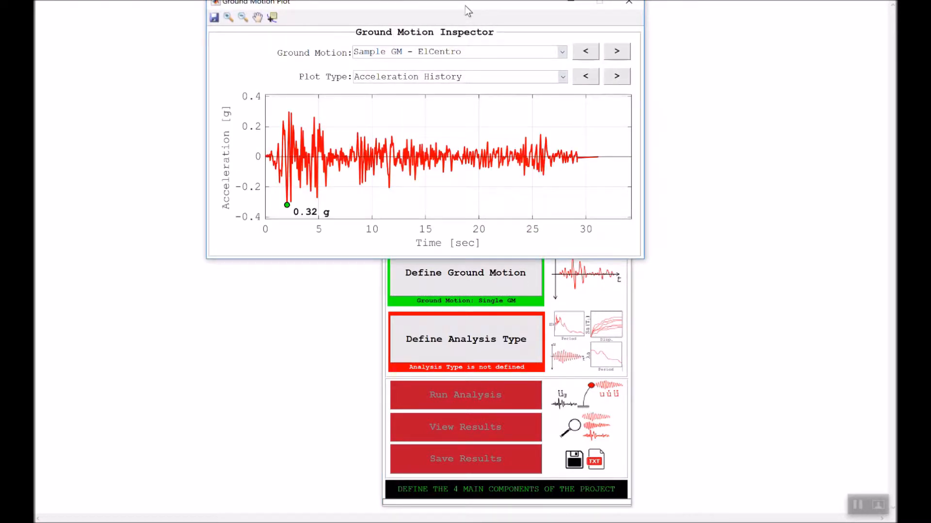
{"action": "left_click_drag", "start_coordinate": [464, 6], "coordinate": [447, 83]}
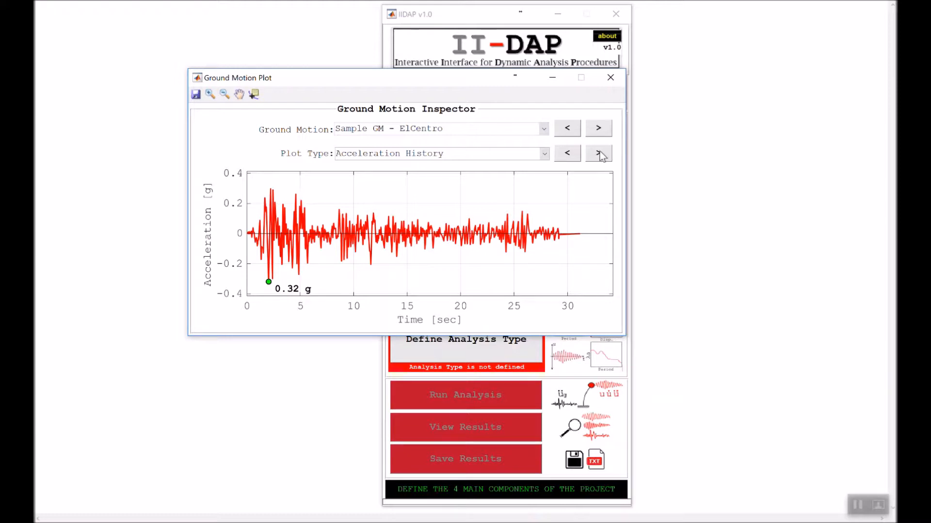
{"action": "left_click", "coordinate": [570, 155]}
{"action": "left_click", "coordinate": [543, 155]}
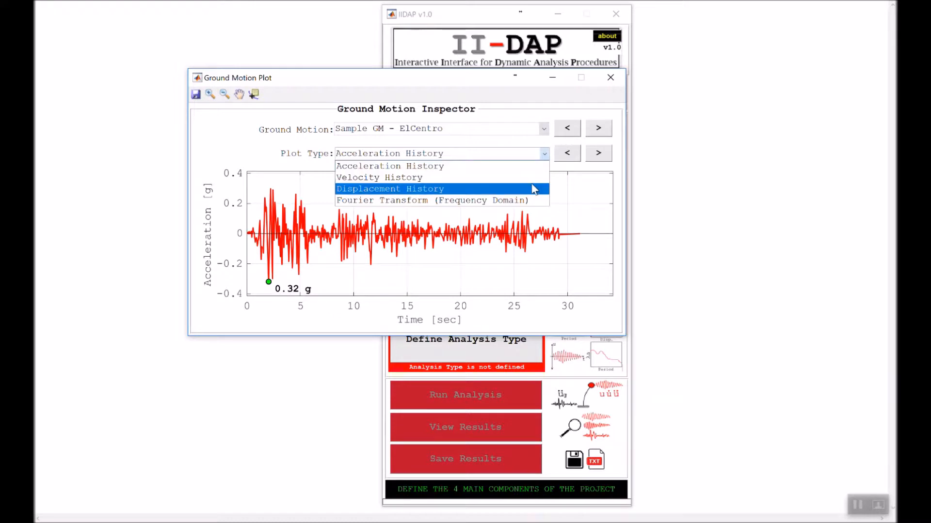
{"action": "left_click", "coordinate": [542, 157]}
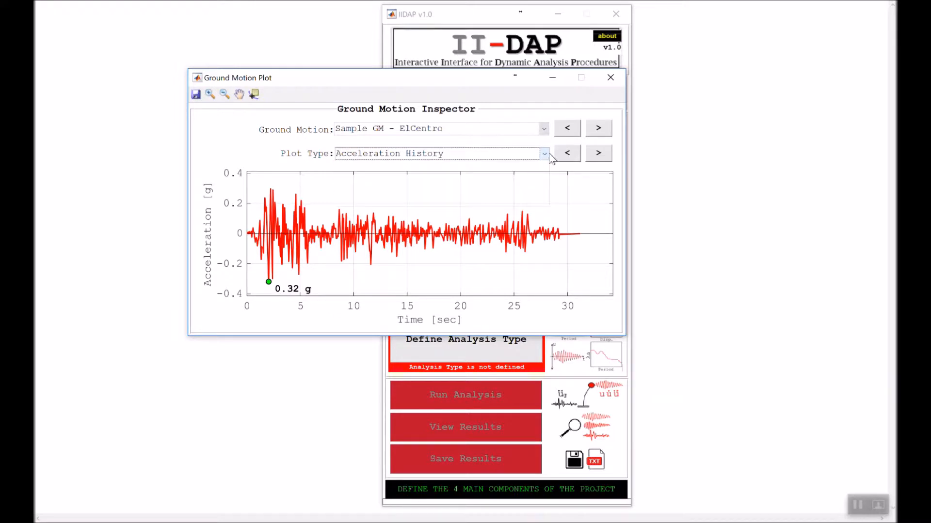
{"action": "left_click", "coordinate": [597, 158]}
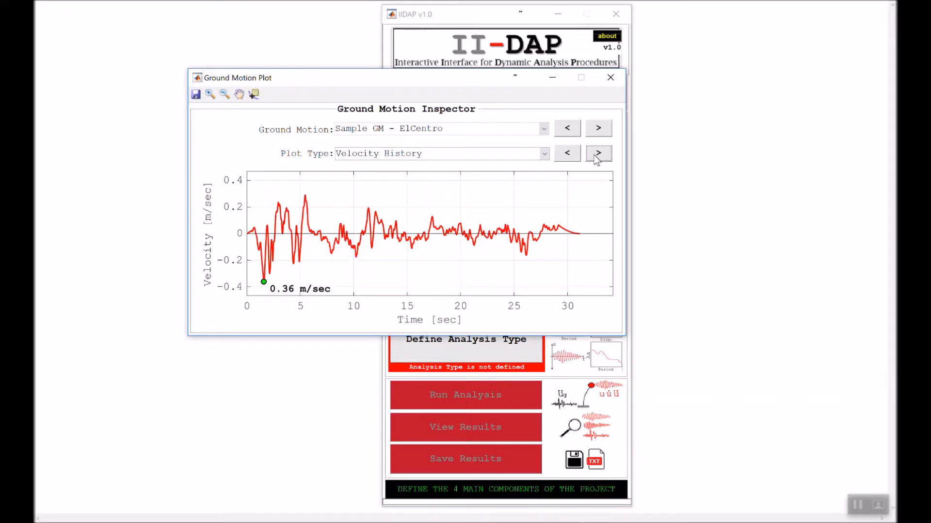
{"action": "left_click", "coordinate": [596, 159]}
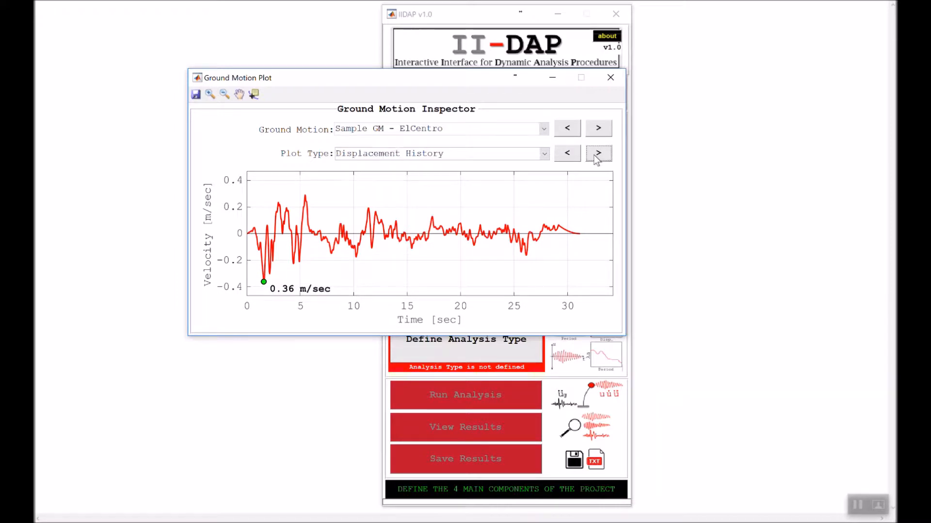
{"action": "left_click", "coordinate": [597, 159]}
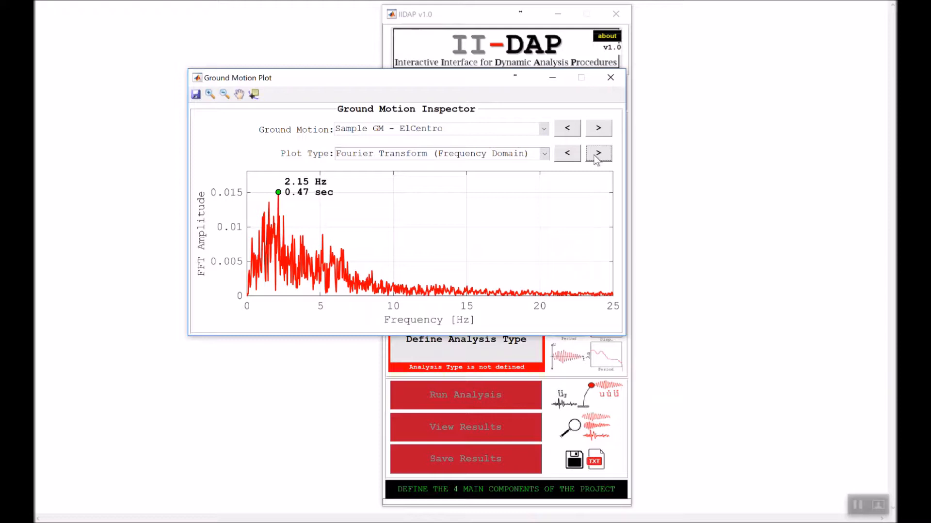
{"action": "left_click", "coordinate": [569, 154]}
{"action": "left_click", "coordinate": [569, 154]}
{"action": "left_click", "coordinate": [569, 154]}
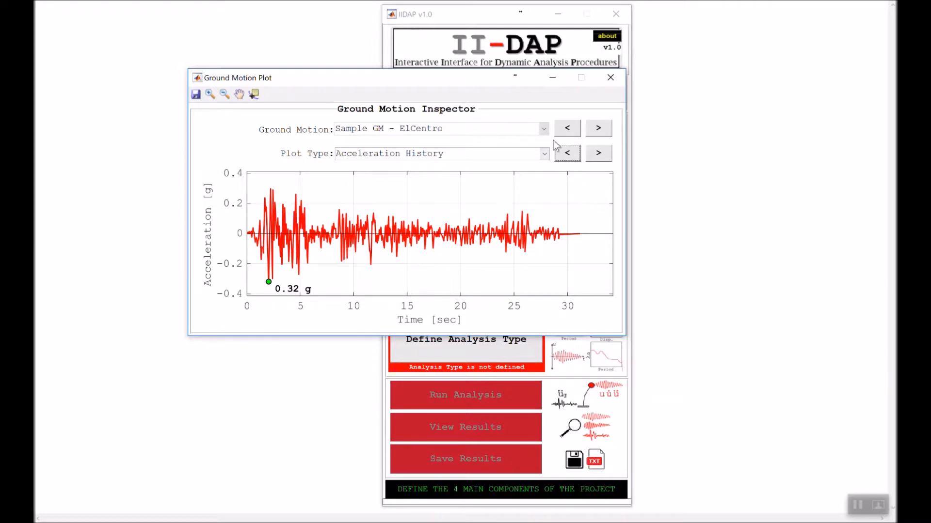
{"action": "left_click", "coordinate": [609, 79]}
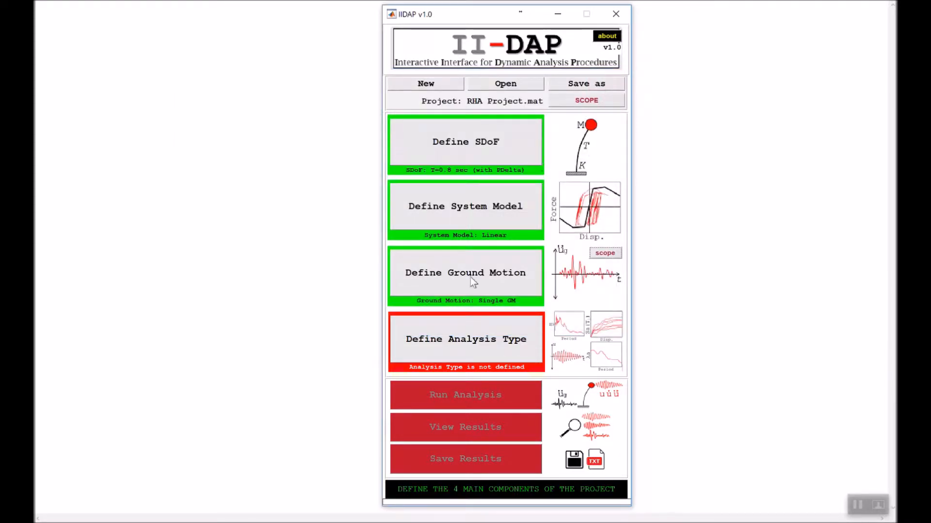
- Define the analysis type as Response History Analysis (RHA)
{"action": "left_click", "coordinate": [462, 327]}
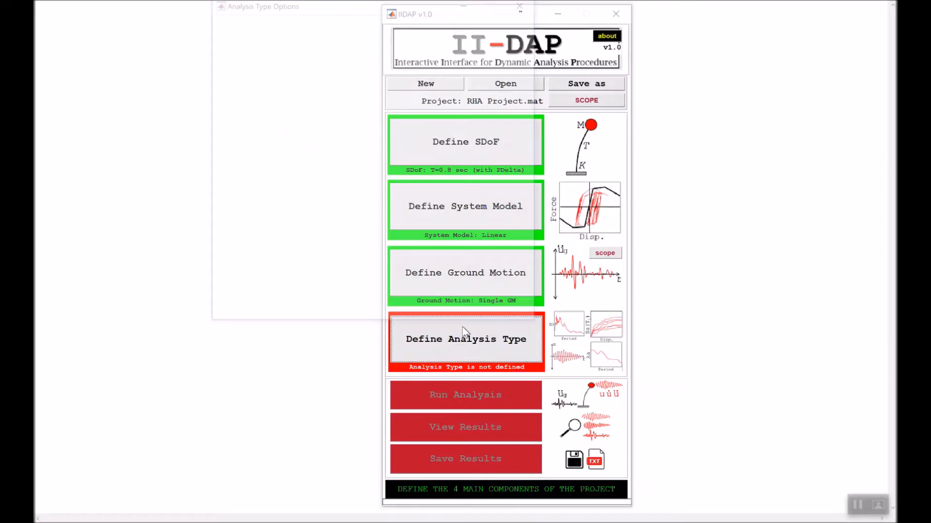
{"action": "left_click_drag", "start_coordinate": [349, 5], "coordinate": [250, 79]}
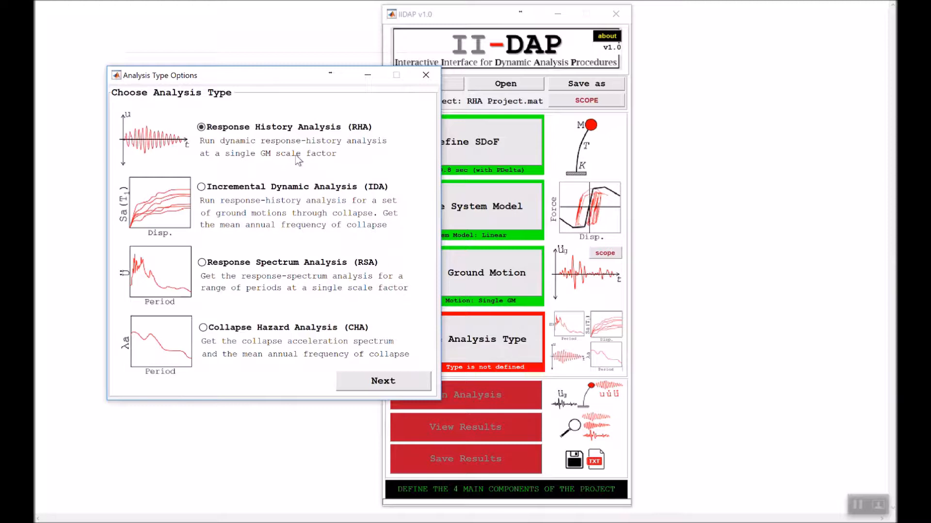
{"action": "left_click", "coordinate": [368, 382]}
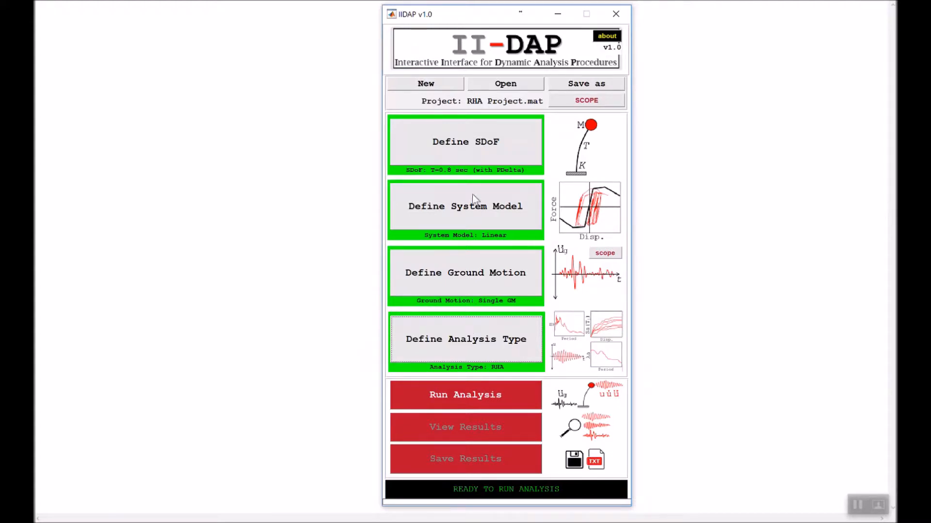
- Review the project summary covering the SDoF properties, system type and ground motion, and close it
{"action": "left_click", "coordinate": [584, 101]}
{"action": "left_click_drag", "start_coordinate": [530, 8], "coordinate": [351, 79]}
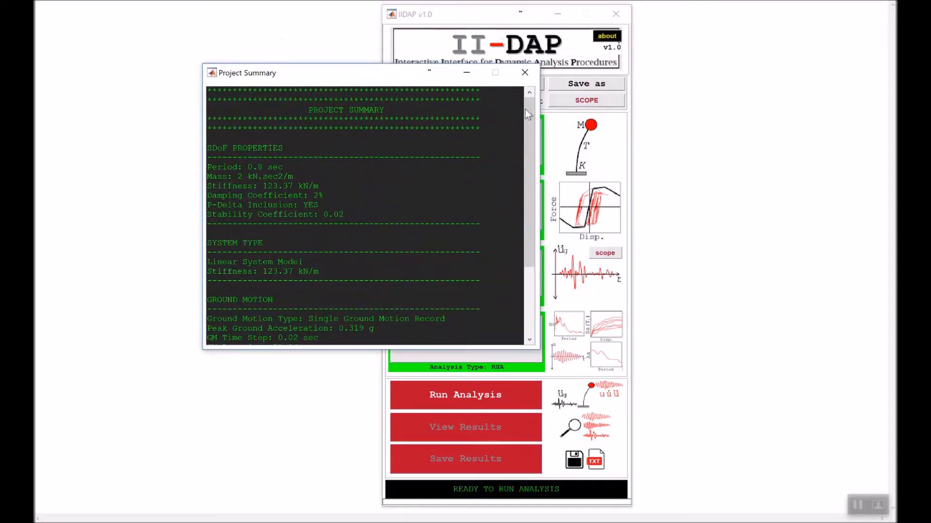
{"action": "left_click_drag", "start_coordinate": [525, 109], "coordinate": [525, 111]}
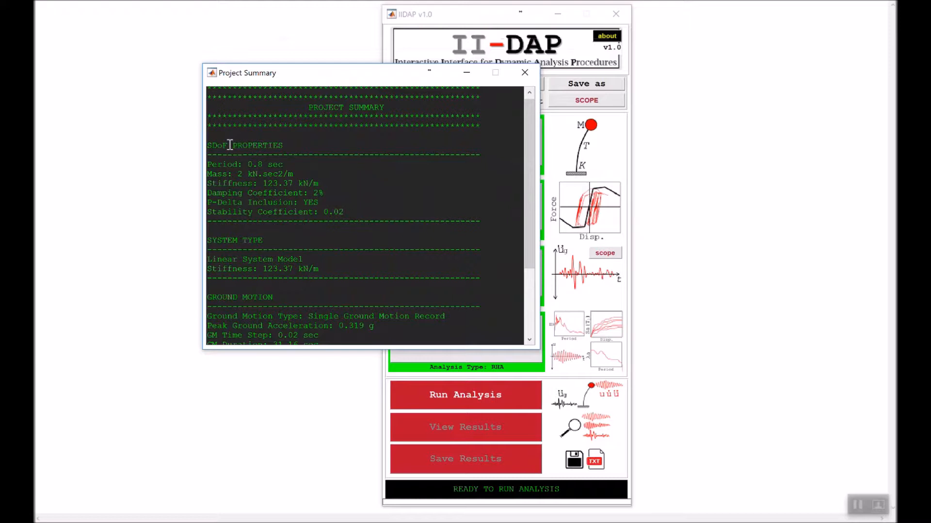
{"action": "mouse_move", "coordinate": [526, 204]}
{"action": "left_mouse_down"}
{"action": "mouse_move", "coordinate": [522, 271]}
{"action": "mouse_move", "coordinate": [522, 190]}
{"action": "left_mouse_up"}
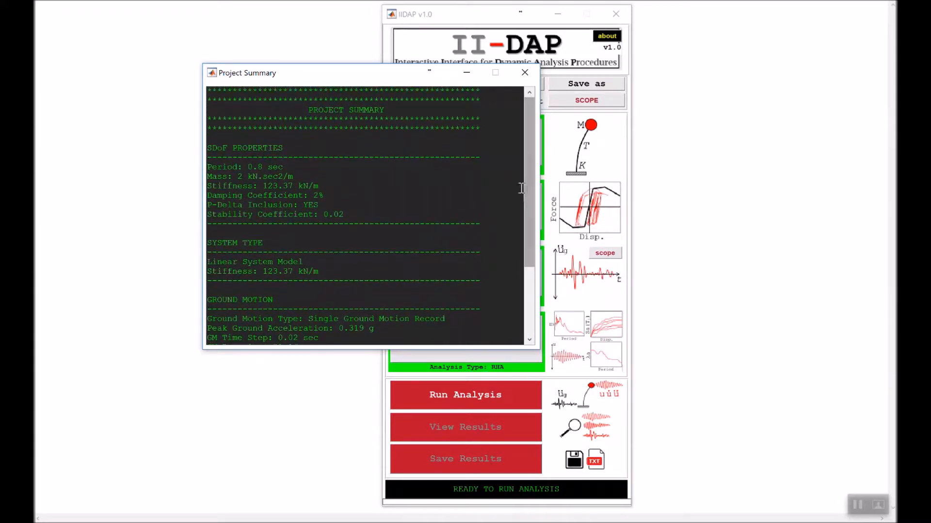
{"action": "left_click", "coordinate": [523, 74]}
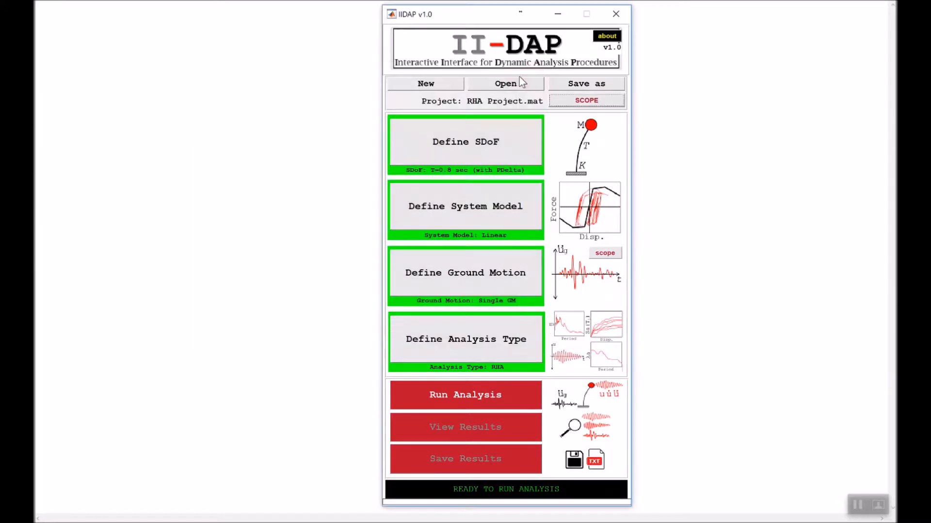
- Run the dynamic analysis with the default Newmark-Constant acceleration integration method
{"action": "left_click", "coordinate": [484, 406]}
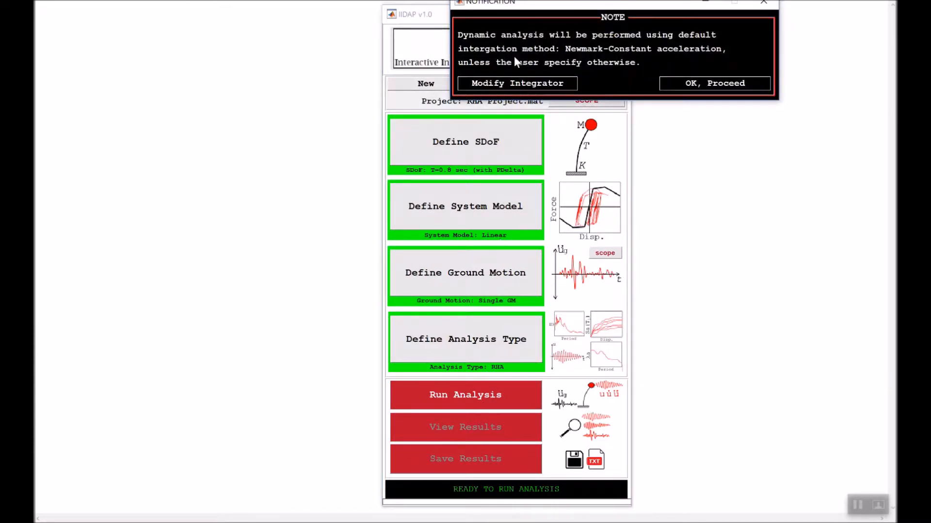
{"action": "left_click_drag", "start_coordinate": [528, 3], "coordinate": [426, 181]}
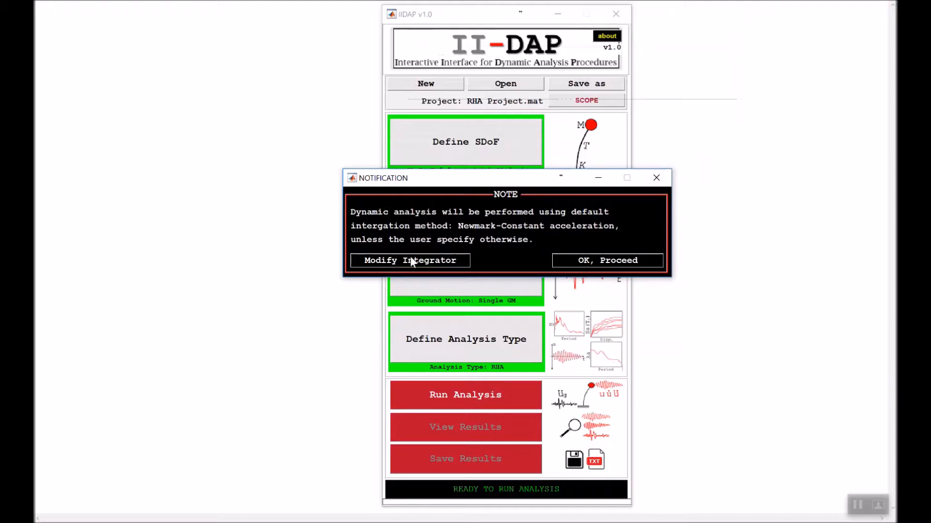
{"action": "left_click", "coordinate": [623, 262]}
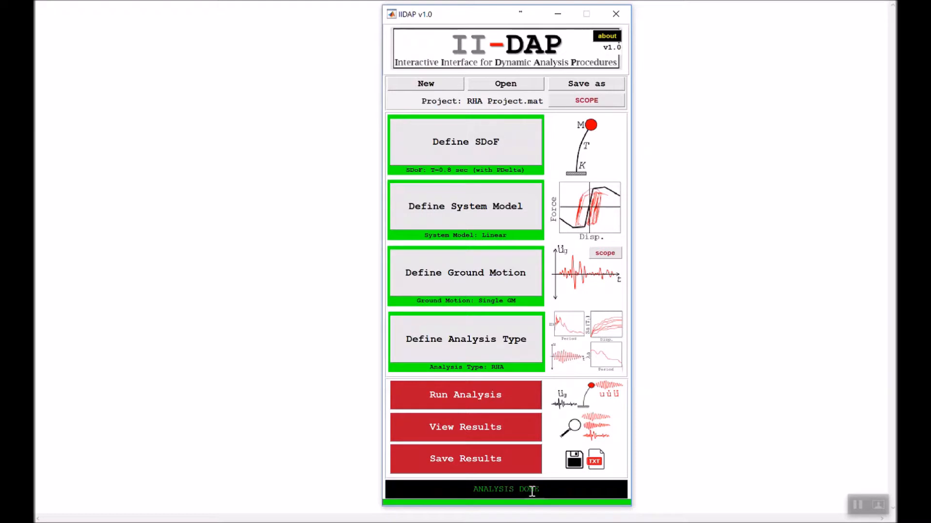
- Display the RHA Plots from the analysis results and place the plot window clear of the screen edge
{"action": "left_click", "coordinate": [499, 436]}
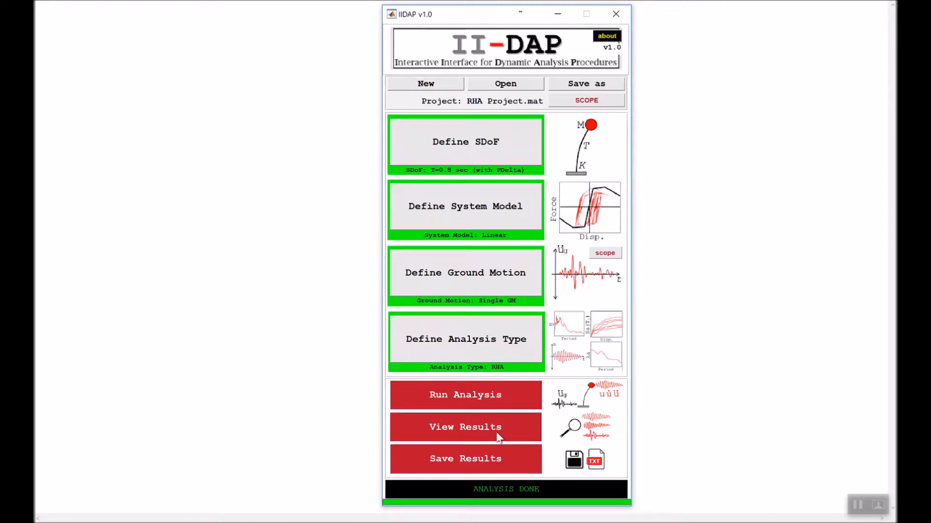
{"action": "left_click_drag", "start_coordinate": [248, 3], "coordinate": [181, 108]}
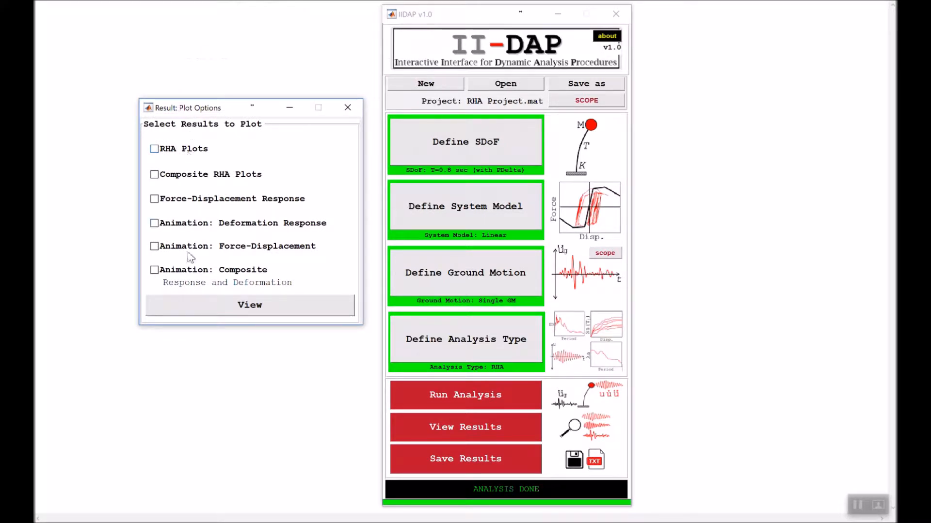
{"action": "left_click", "coordinate": [180, 154]}
{"action": "left_click", "coordinate": [267, 310]}
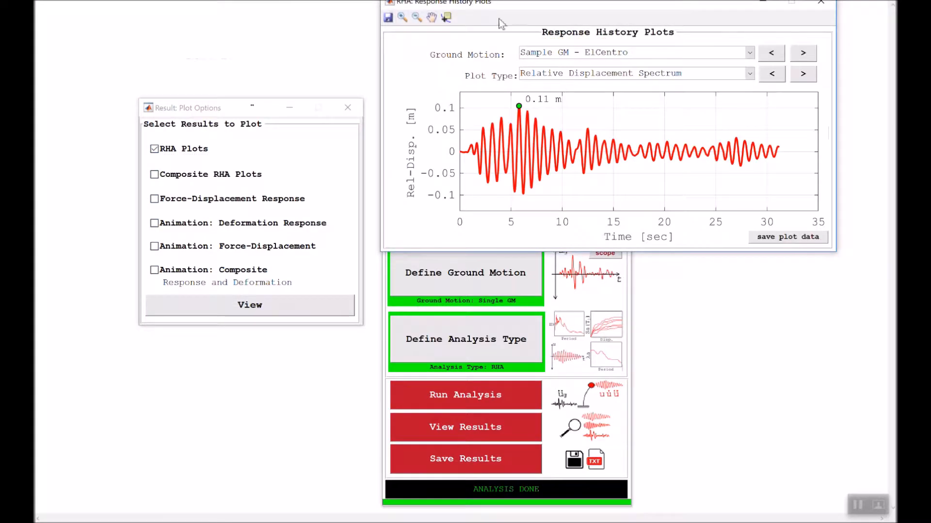
{"action": "left_click_drag", "start_coordinate": [510, 7], "coordinate": [435, 126]}
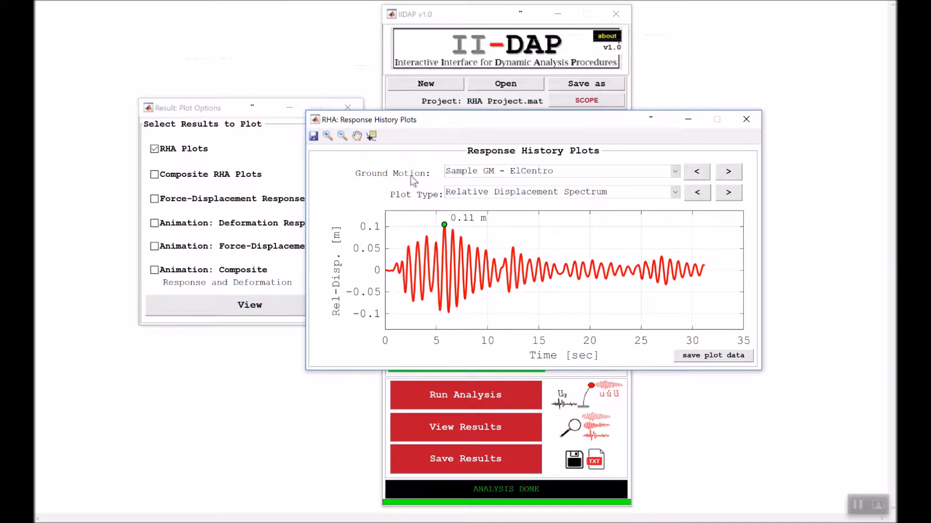
- Examine the El Centro response history plots from relative displacement through velocity, acceleration and pseudo responses to the Force Spectrum
{"action": "left_click", "coordinate": [508, 176]}
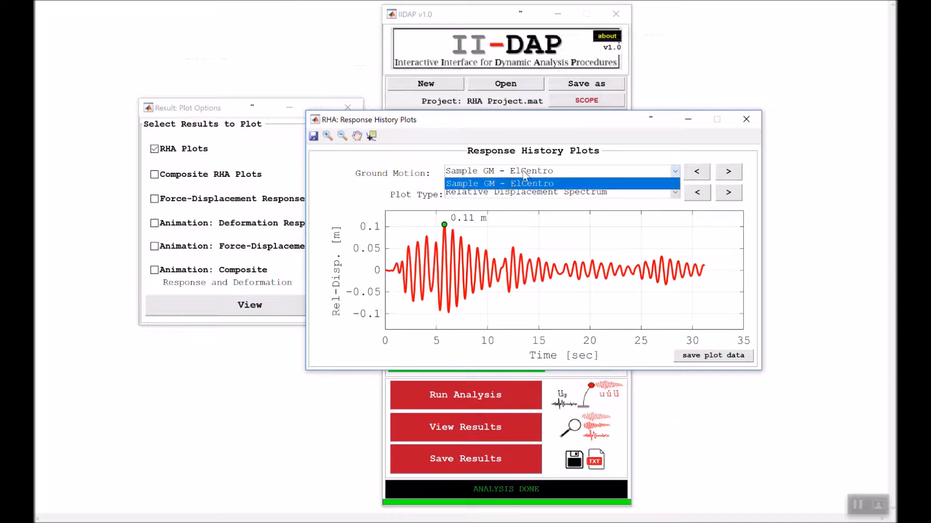
{"action": "left_click", "coordinate": [523, 172]}
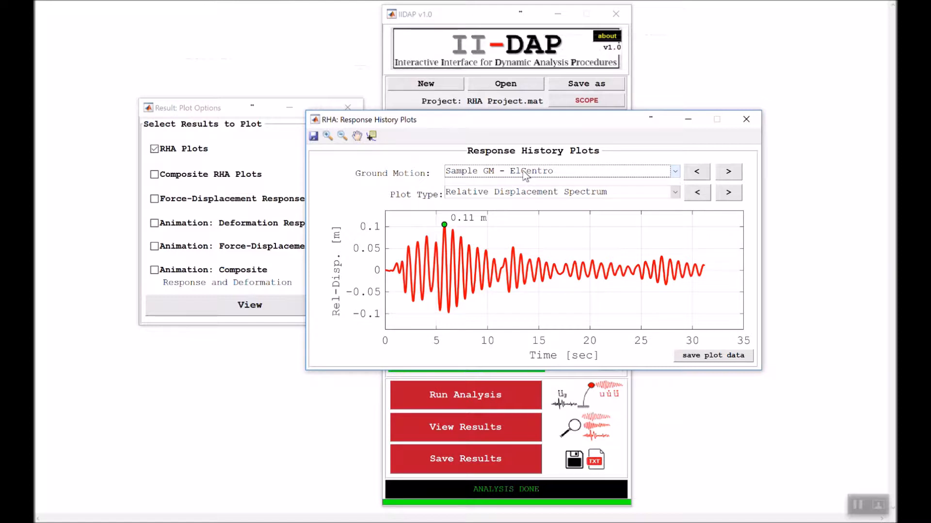
{"action": "left_click", "coordinate": [477, 192]}
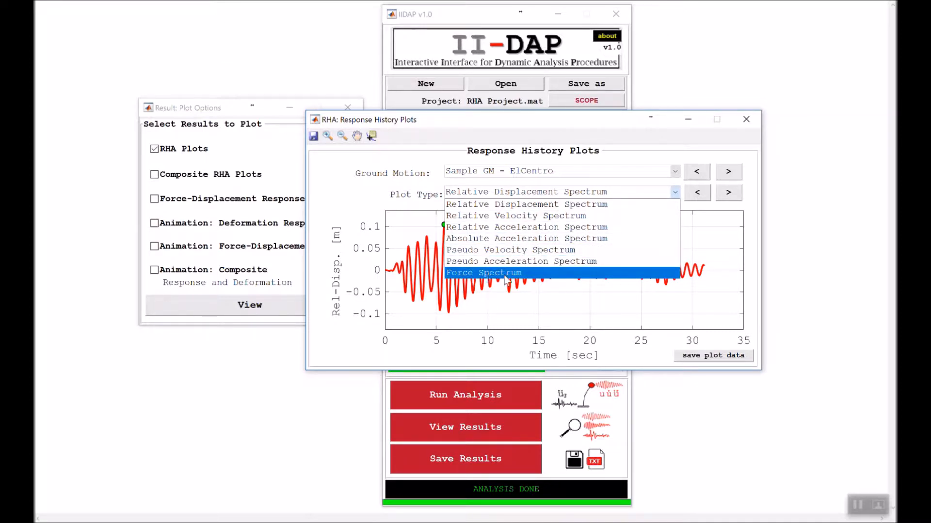
{"action": "left_click", "coordinate": [512, 216]}
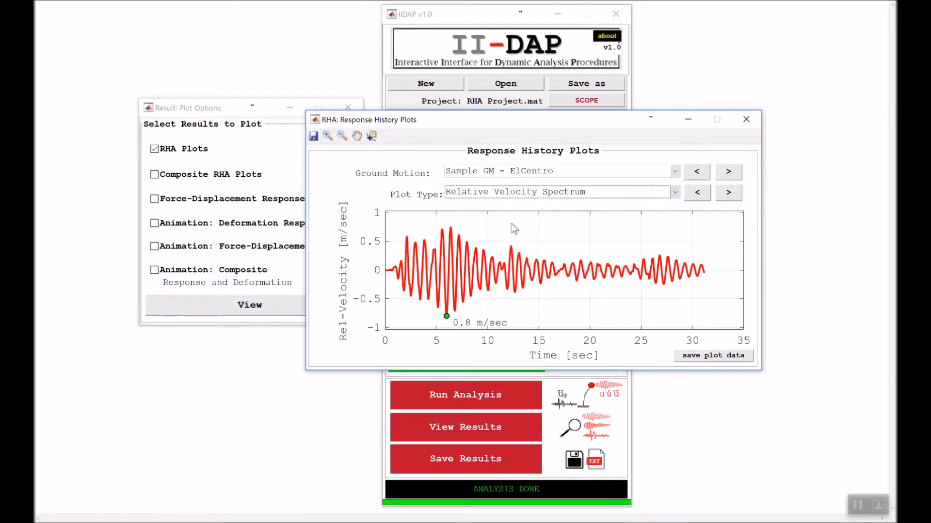
{"action": "left_click", "coordinate": [729, 193]}
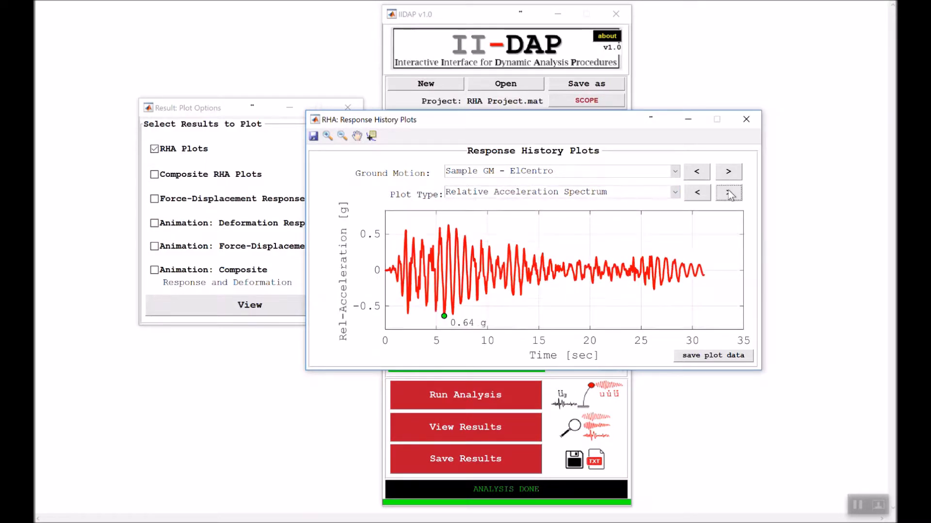
{"action": "left_click", "coordinate": [729, 193]}
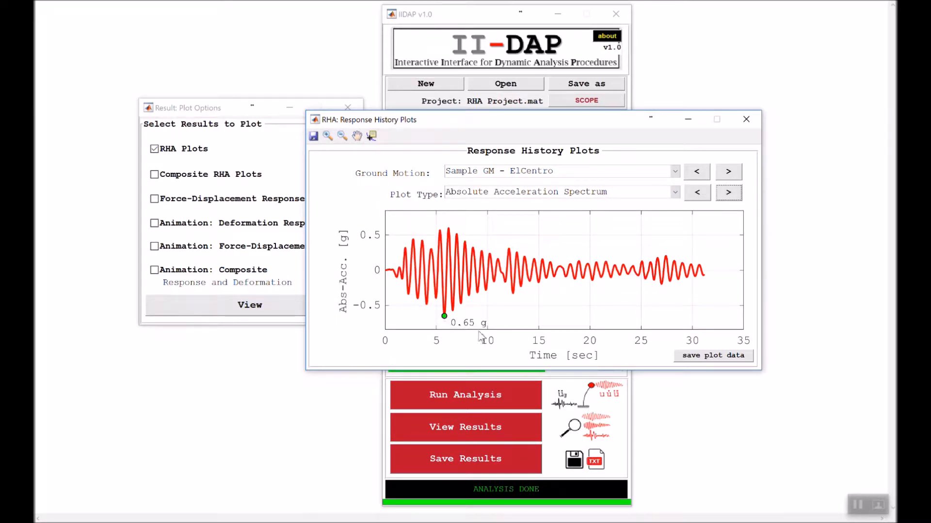
{"action": "left_click", "coordinate": [738, 194]}
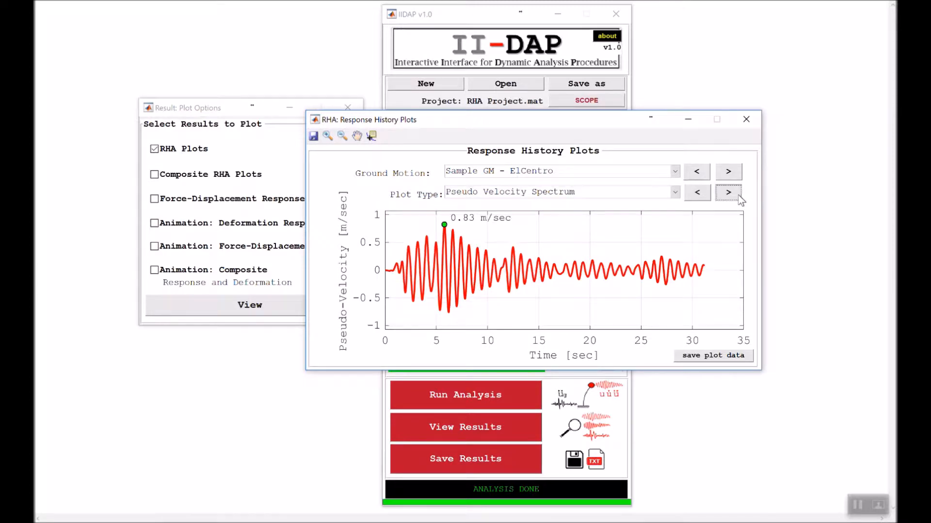
{"action": "left_click", "coordinate": [738, 194]}
{"action": "left_click", "coordinate": [737, 194]}
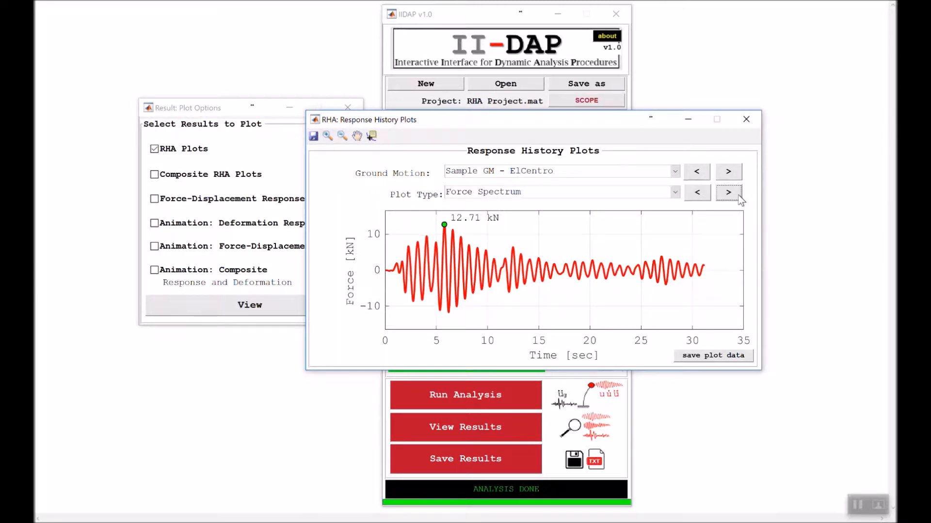
- Return to the Absolute Acceleration Spectrum plot and try exporting its plot data to a text file
{"action": "left_click", "coordinate": [702, 196]}
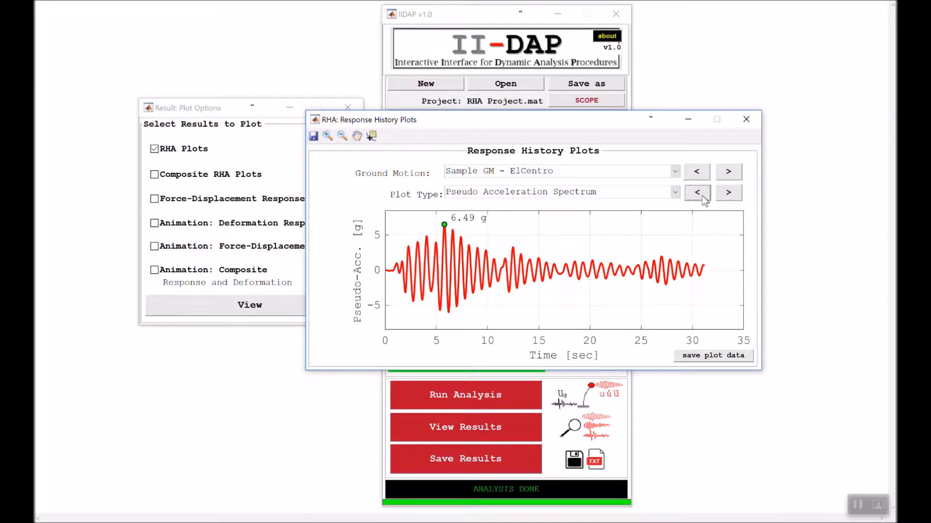
{"action": "left_click", "coordinate": [702, 196]}
{"action": "left_click", "coordinate": [702, 196]}
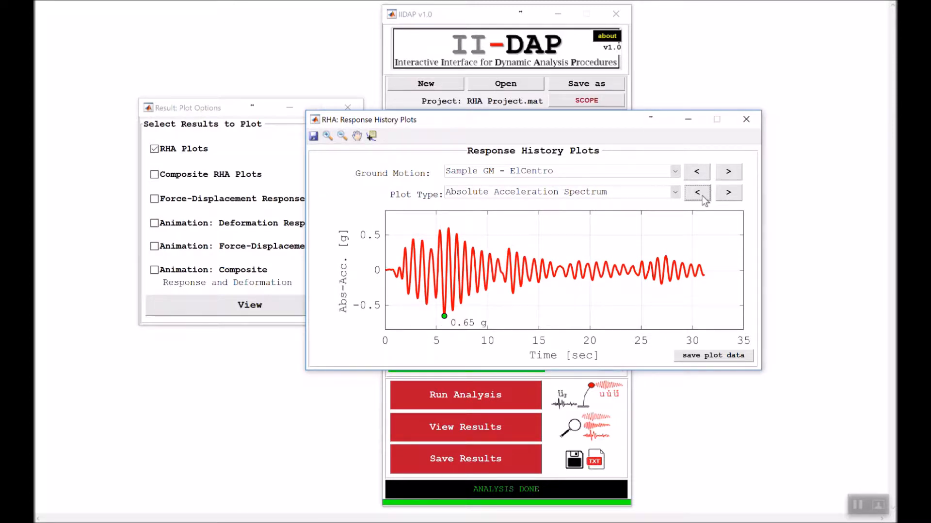
{"action": "left_click", "coordinate": [708, 359]}
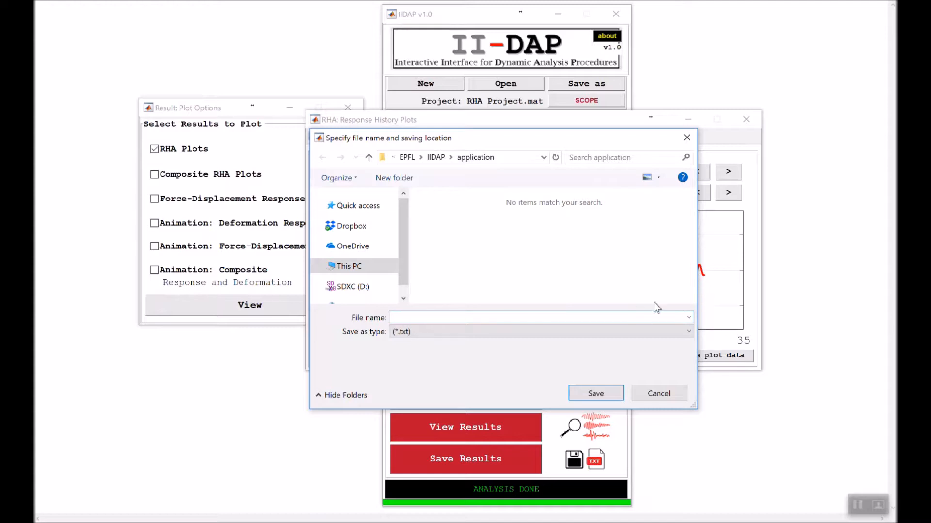
{"action": "left_click", "coordinate": [664, 393]}
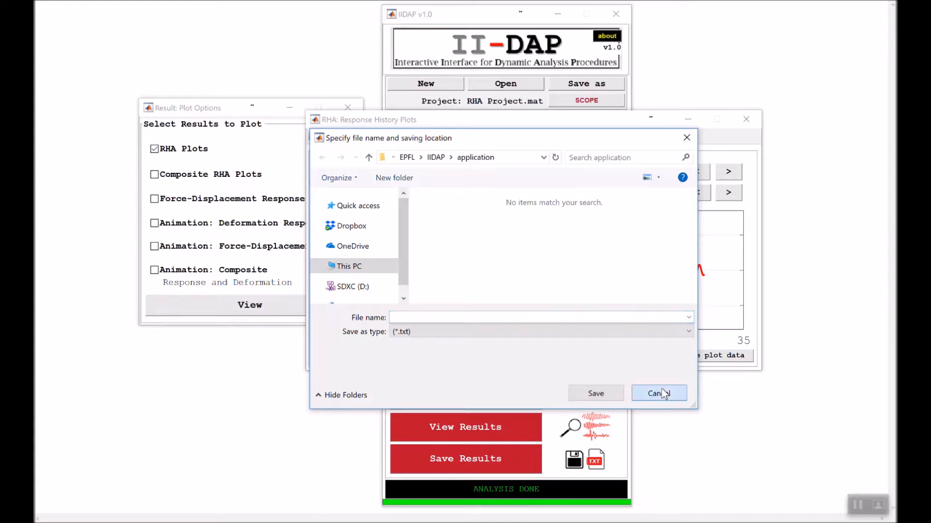
- Close the response history plots and view the system's Force-Displacement Response plot for the El Centro motion, clear of the screen edge
{"action": "left_click", "coordinate": [744, 117]}
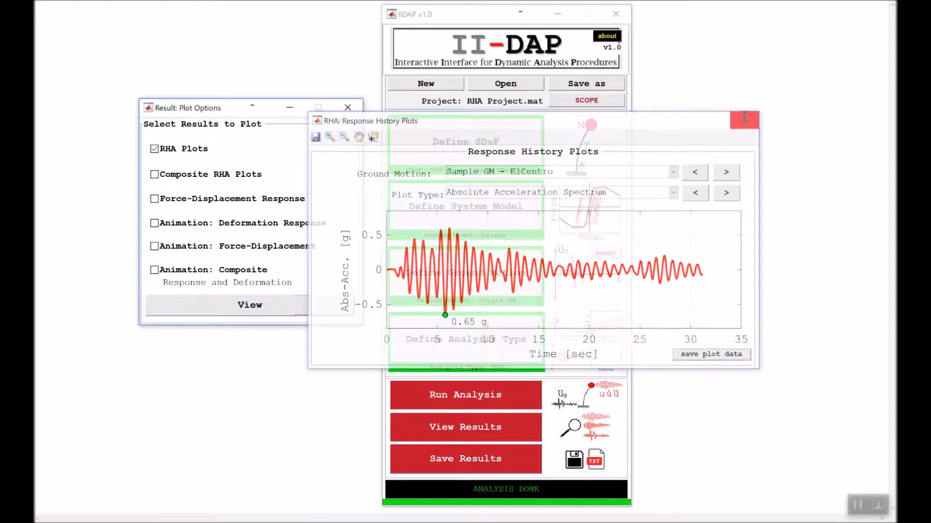
{"action": "left_click", "coordinate": [200, 153]}
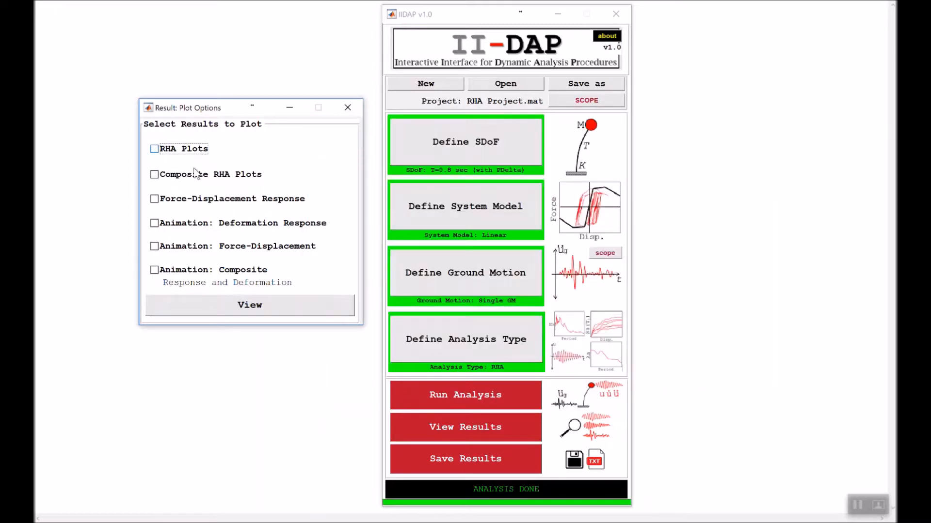
{"action": "left_click", "coordinate": [186, 199]}
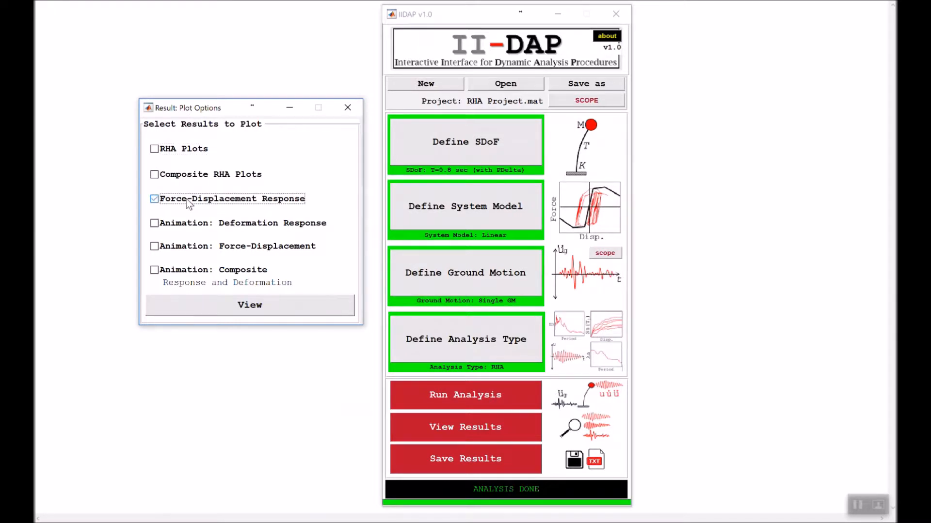
{"action": "left_click", "coordinate": [252, 306]}
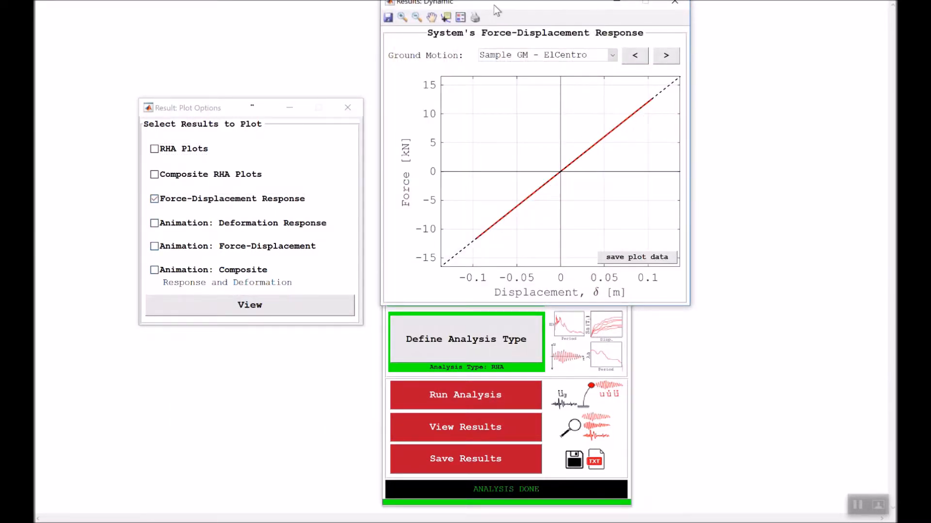
{"action": "left_click_drag", "start_coordinate": [494, 5], "coordinate": [499, 66]}
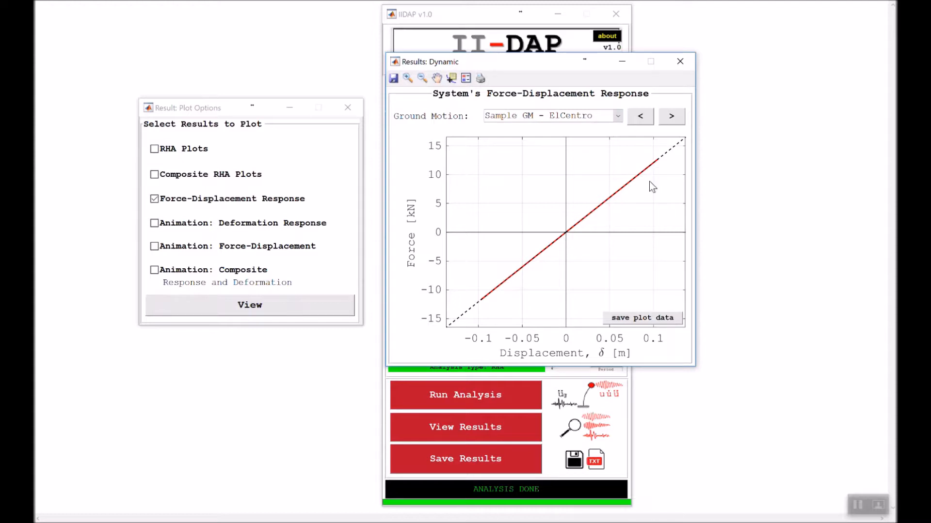
{"action": "left_click", "coordinate": [680, 61]}
- Display only the Deformation Response animation, bring its window fully into view and check the available ground motions
{"action": "left_click", "coordinate": [269, 198]}
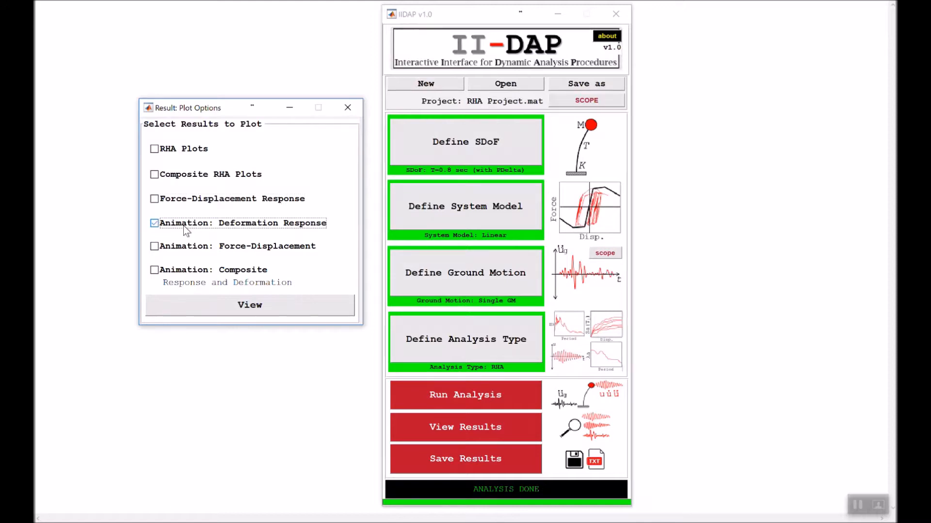
{"action": "left_click", "coordinate": [227, 305]}
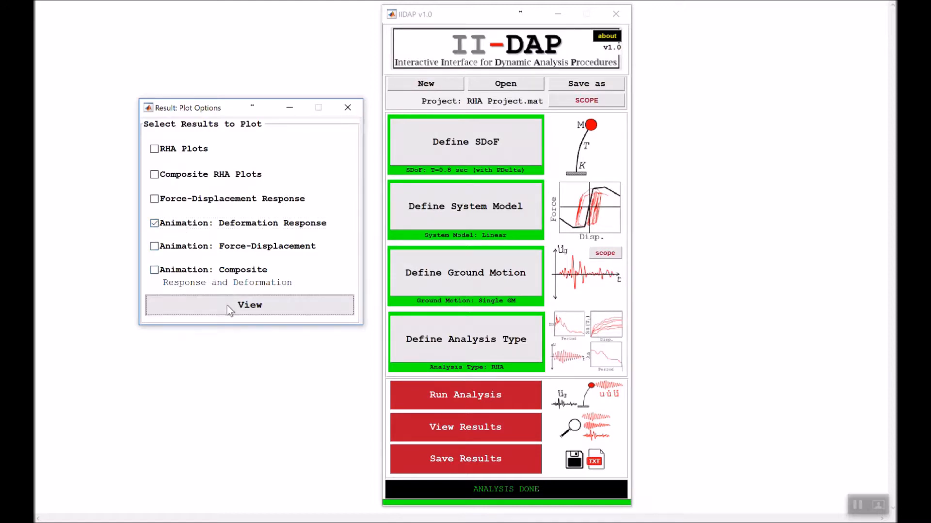
{"action": "left_click_drag", "start_coordinate": [510, 1], "coordinate": [506, 52]}
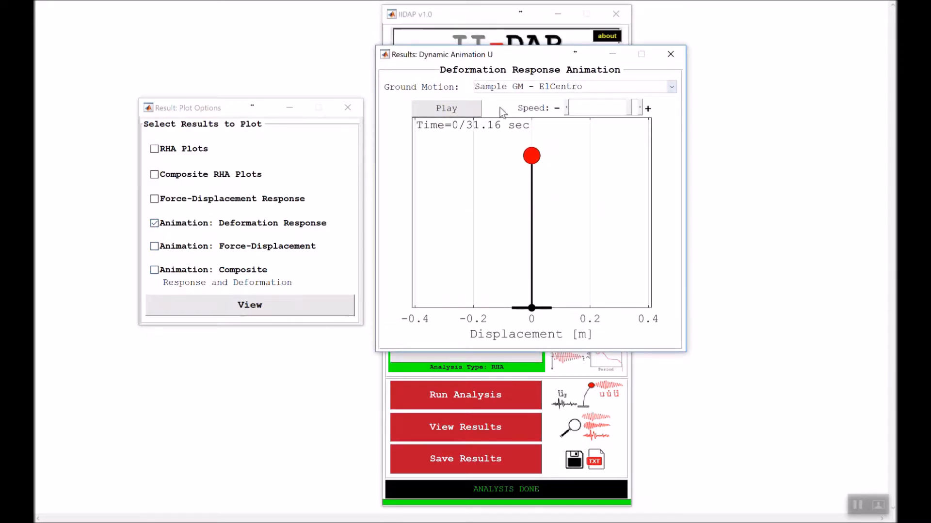
{"action": "left_click", "coordinate": [506, 88]}
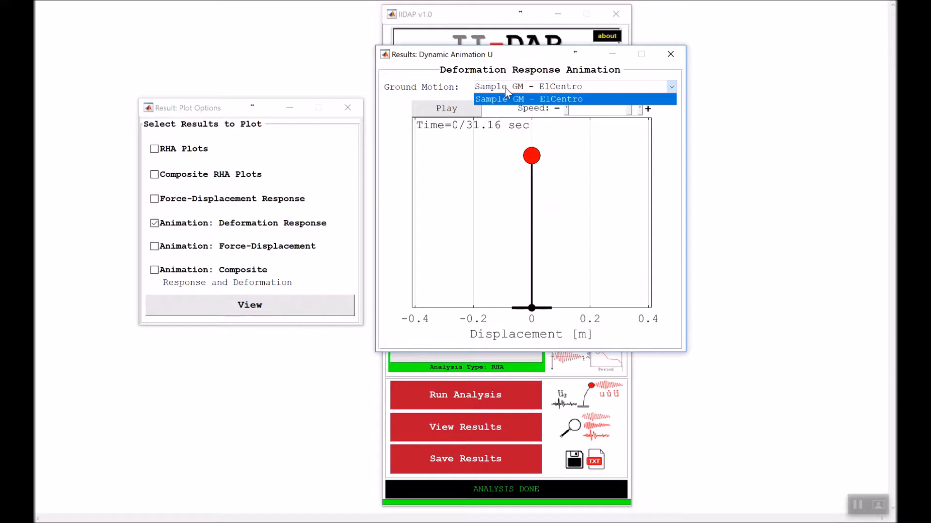
{"action": "left_click", "coordinate": [506, 89]}
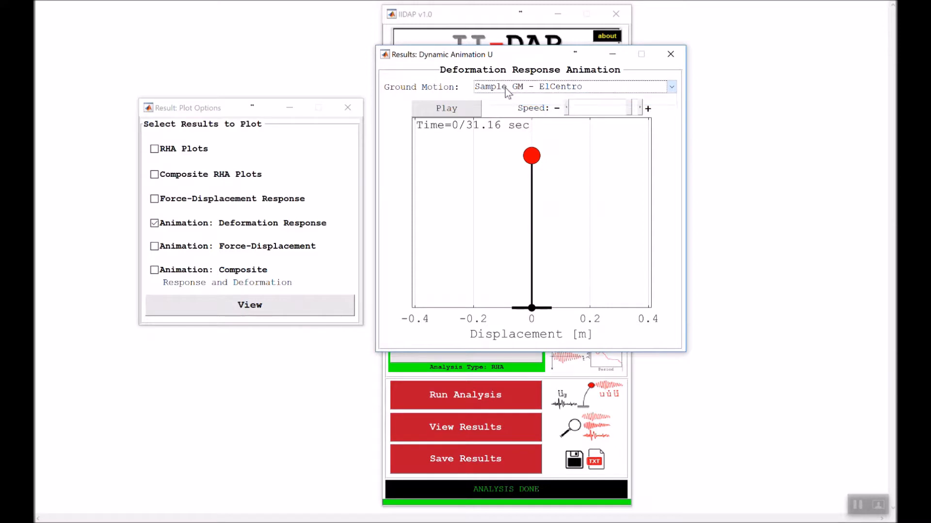
- Play the deformation response animation at an increased speed, pausing and resuming it, and close it after a final pause
{"action": "left_click", "coordinate": [467, 113]}
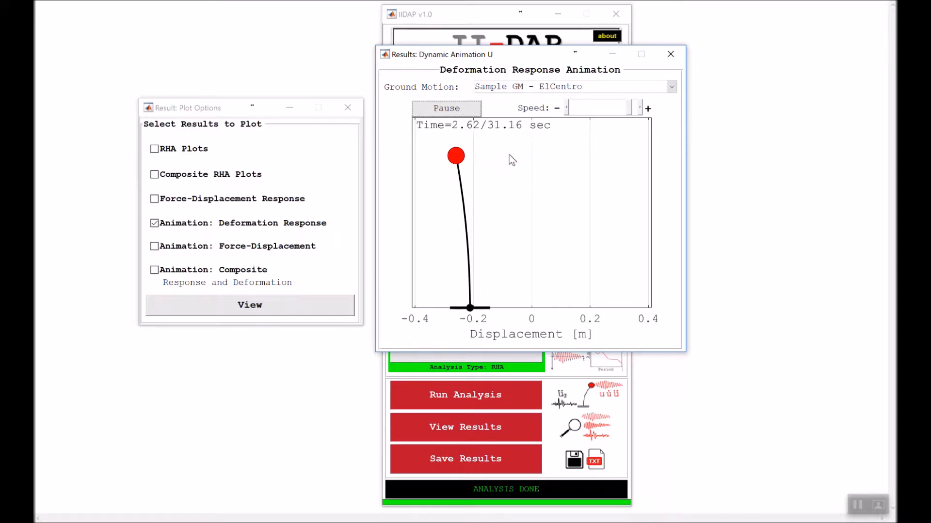
{"action": "left_click", "coordinate": [638, 105]}
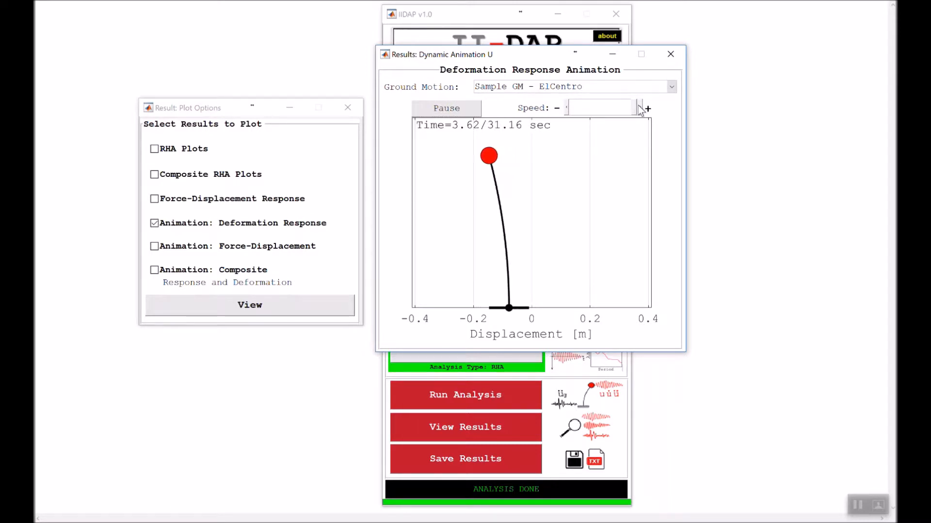
{"action": "left_click", "coordinate": [452, 110]}
{"action": "left_click", "coordinate": [452, 110]}
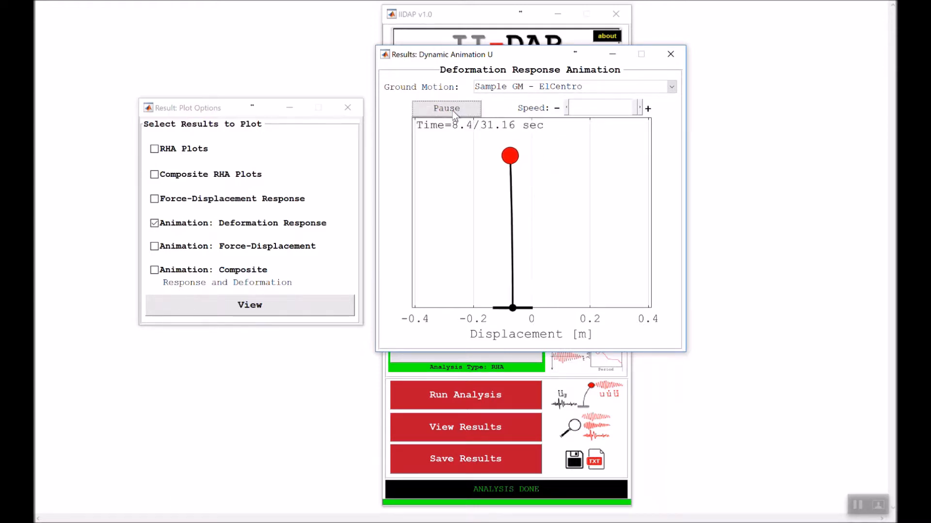
{"action": "left_click", "coordinate": [452, 111]}
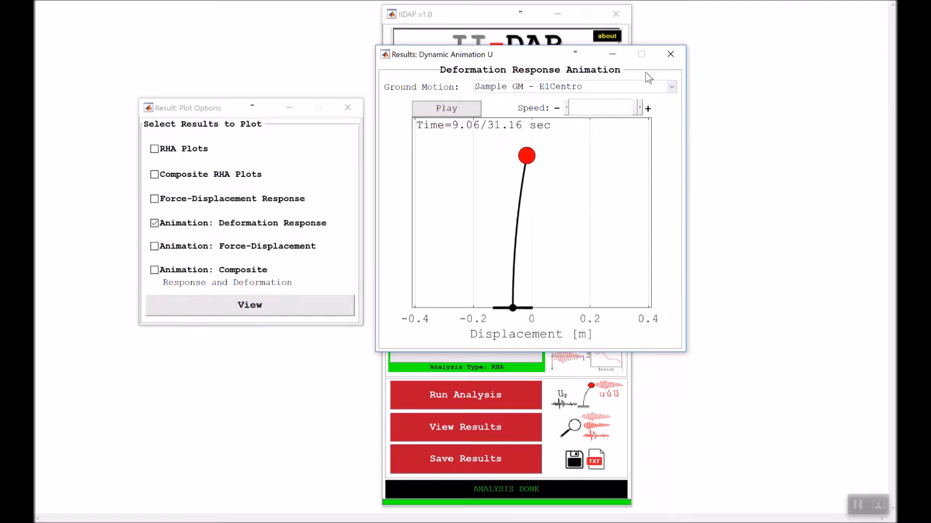
{"action": "left_click", "coordinate": [672, 57]}
- Display the Force-Displacement animation in place of the Deformation Response one and bring its window fully into view
{"action": "left_click", "coordinate": [187, 225]}
{"action": "left_click", "coordinate": [180, 250]}
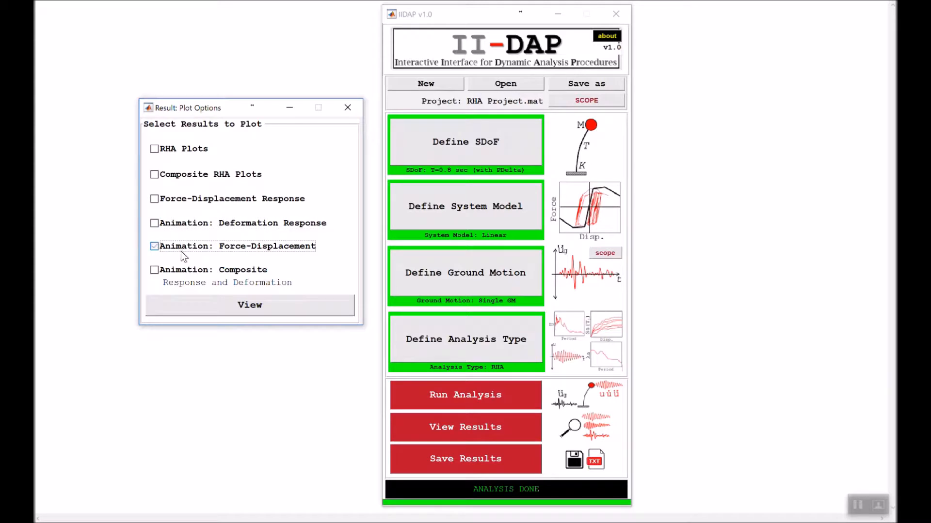
{"action": "left_click", "coordinate": [225, 311]}
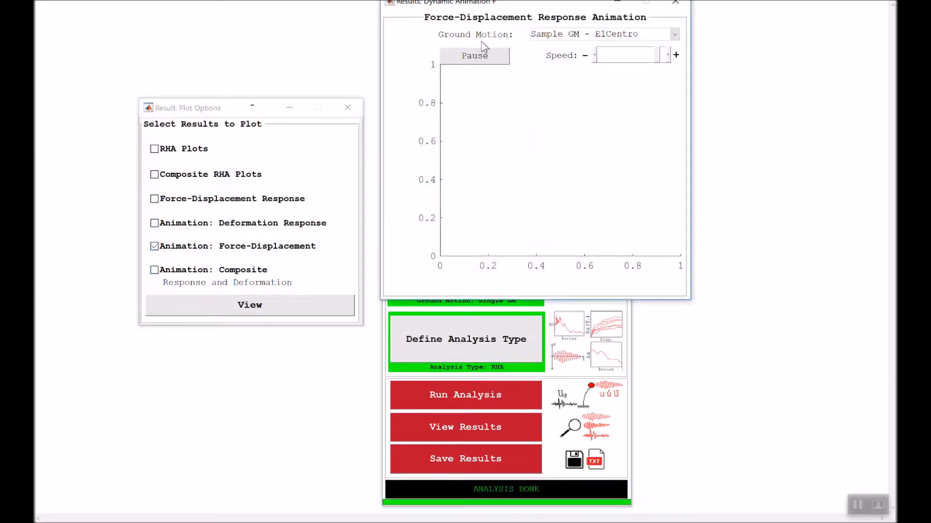
{"action": "left_click_drag", "start_coordinate": [506, 3], "coordinate": [498, 68]}
- Play the force-displacement animation at a higher speed, then pause and close it
{"action": "left_click", "coordinate": [487, 122]}
{"action": "left_click", "coordinate": [660, 119]}
{"action": "left_click", "coordinate": [659, 119]}
{"action": "left_click", "coordinate": [659, 119]}
{"action": "left_click", "coordinate": [660, 118]}
{"action": "left_click", "coordinate": [660, 119]}
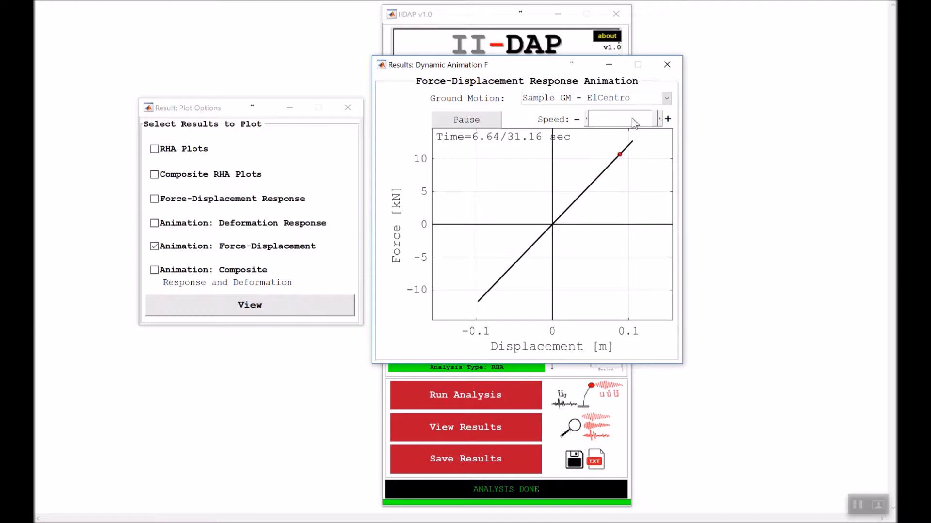
{"action": "left_click", "coordinate": [491, 119]}
{"action": "left_click", "coordinate": [668, 66]}
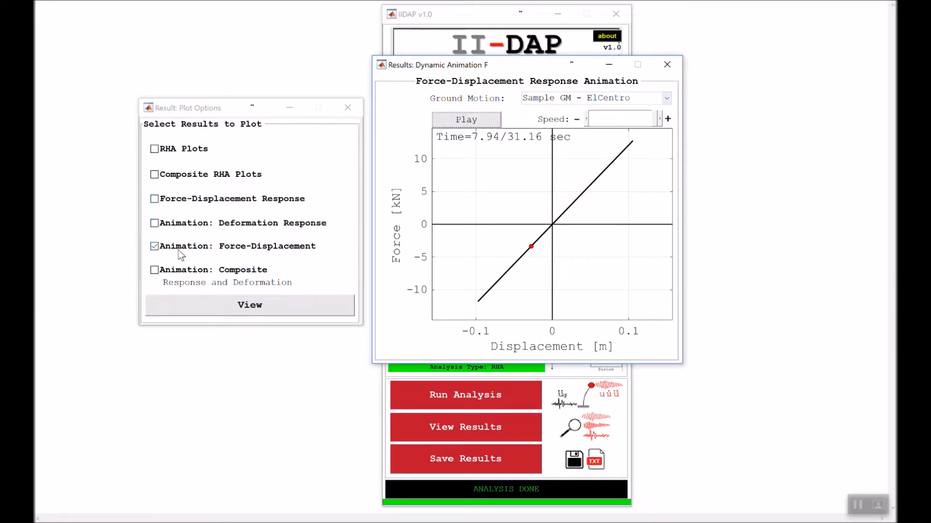
- Display the composite response and deformation animation instead of the Force-Displacement one and bring its window fully into view
{"action": "left_click", "coordinate": [183, 248]}
{"action": "left_click", "coordinate": [183, 269]}
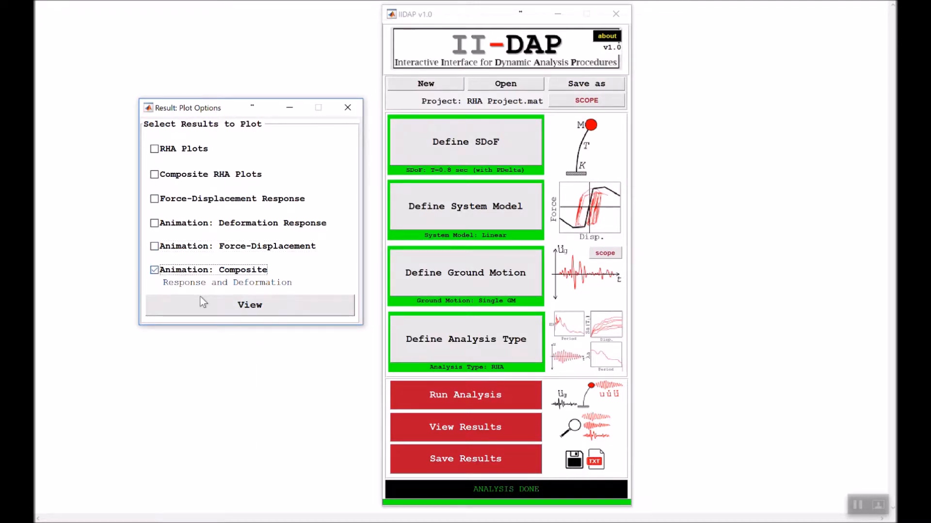
{"action": "left_click", "coordinate": [213, 305]}
{"action": "left_click_drag", "start_coordinate": [458, 2], "coordinate": [445, 72]}
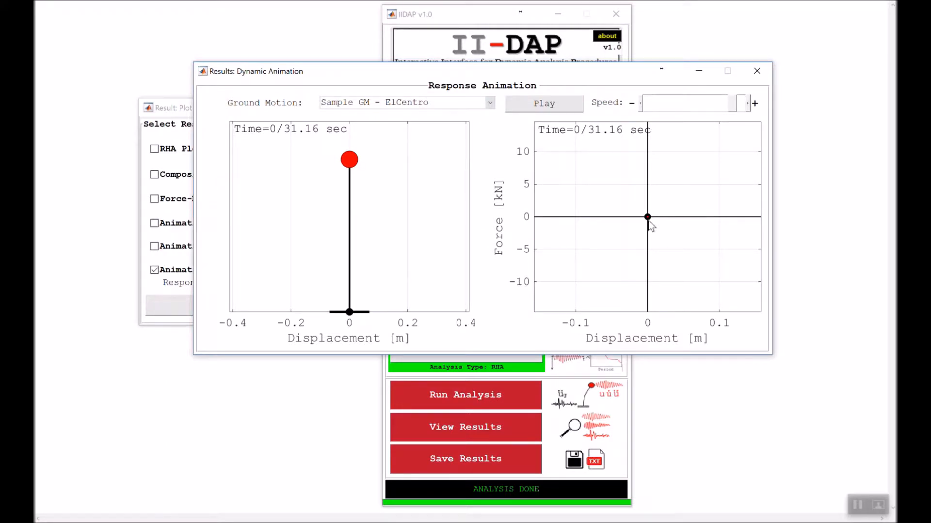
- Play the composite animation while adjusting its playback speed, pause it, and close both the animation and the result plot options
{"action": "left_click", "coordinate": [547, 107]}
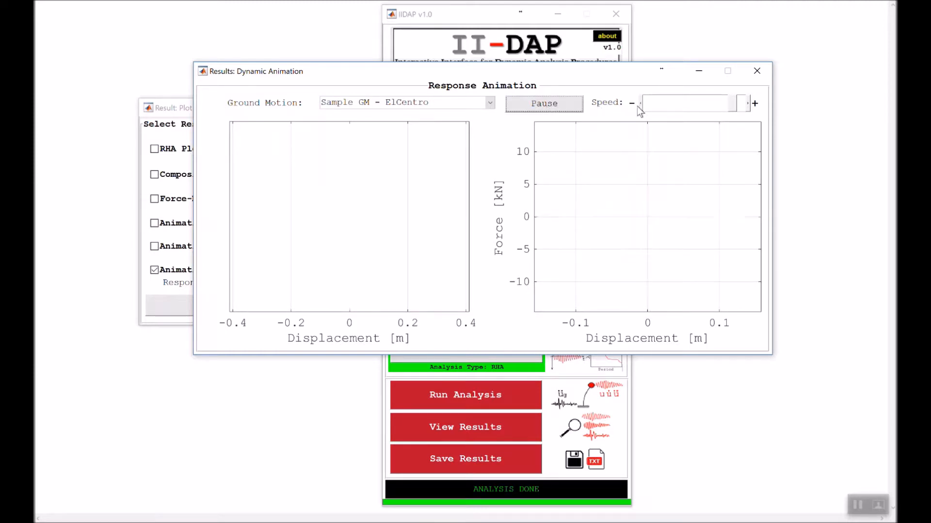
{"action": "left_click_drag", "start_coordinate": [732, 106], "coordinate": [735, 106]}
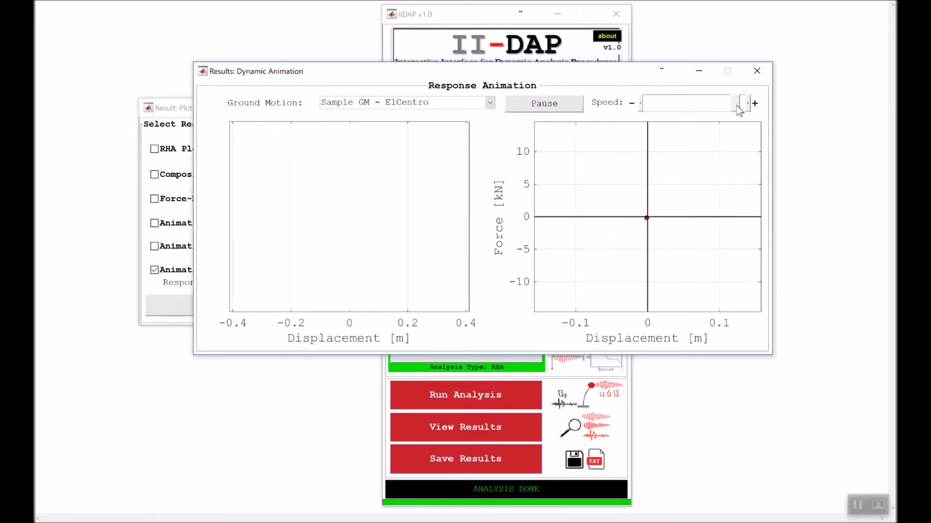
{"action": "left_click_drag", "start_coordinate": [736, 105], "coordinate": [738, 106]}
{"action": "left_click", "coordinate": [723, 106]}
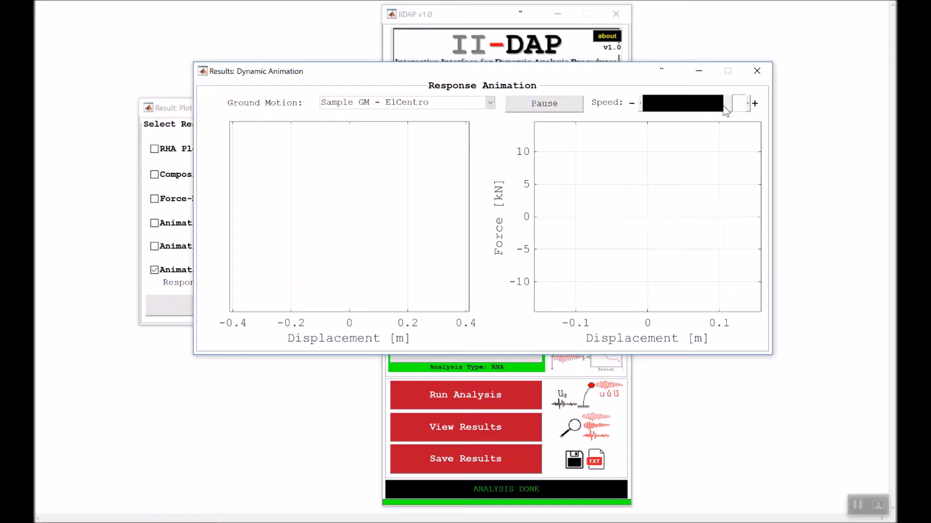
{"action": "left_click", "coordinate": [544, 104]}
{"action": "left_click", "coordinate": [757, 71]}
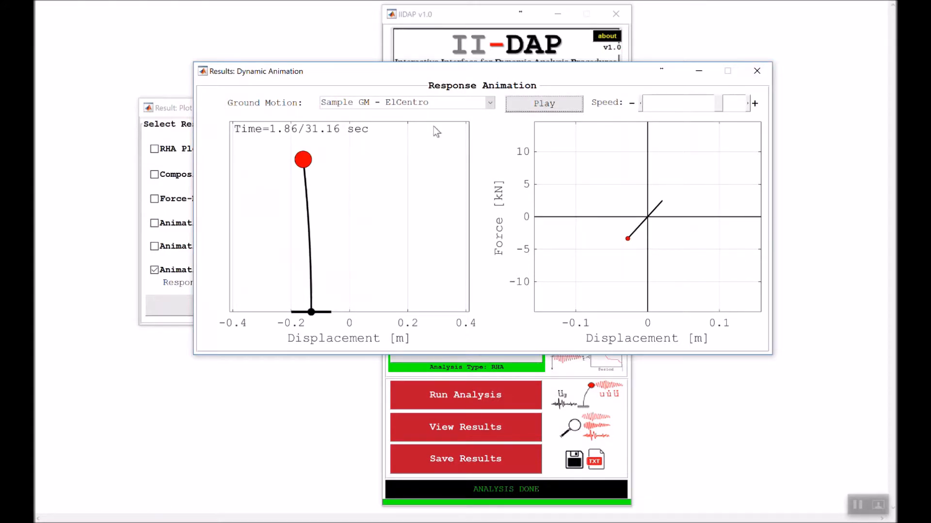
{"action": "left_click", "coordinate": [347, 107]}
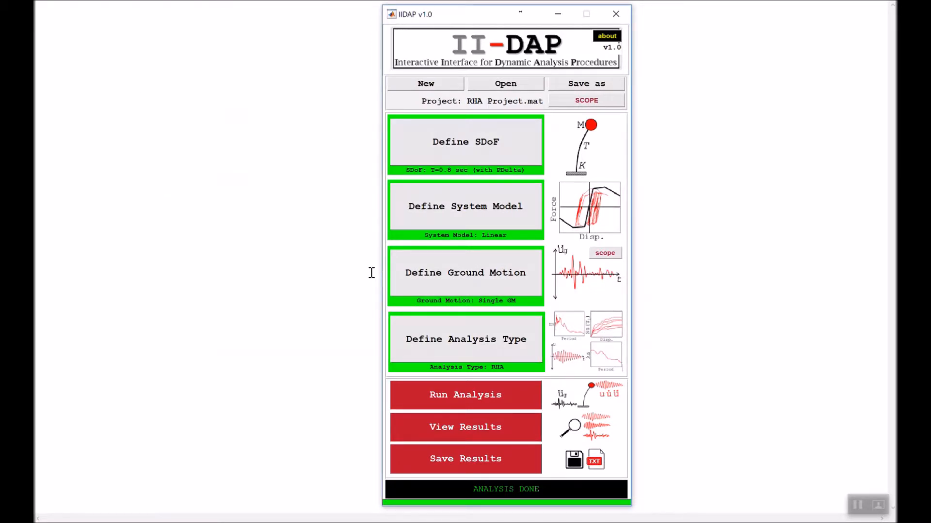
- Save the analysis results and open the Results-Project RHA Project.mat folder from Documents in File Explorer
{"action": "left_click", "coordinate": [470, 461]}
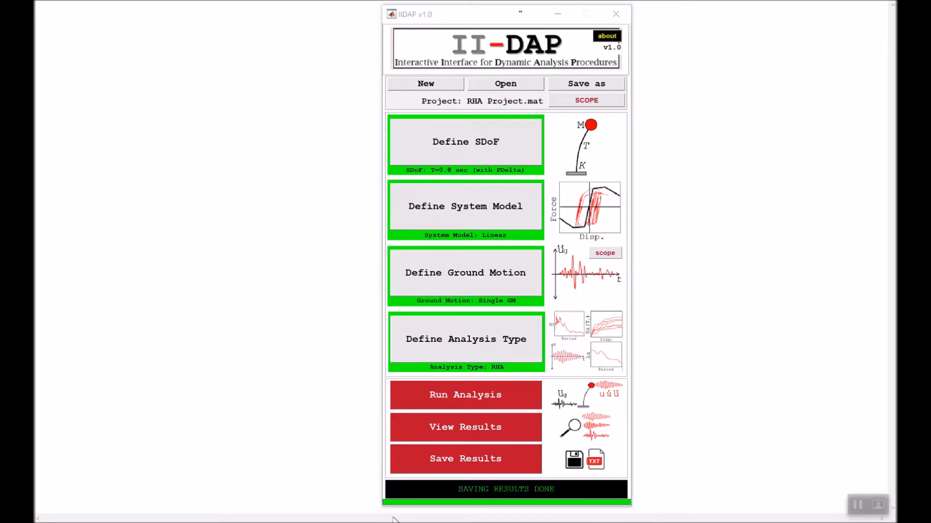
{"action": "mouse_move", "coordinate": [184, 521]}
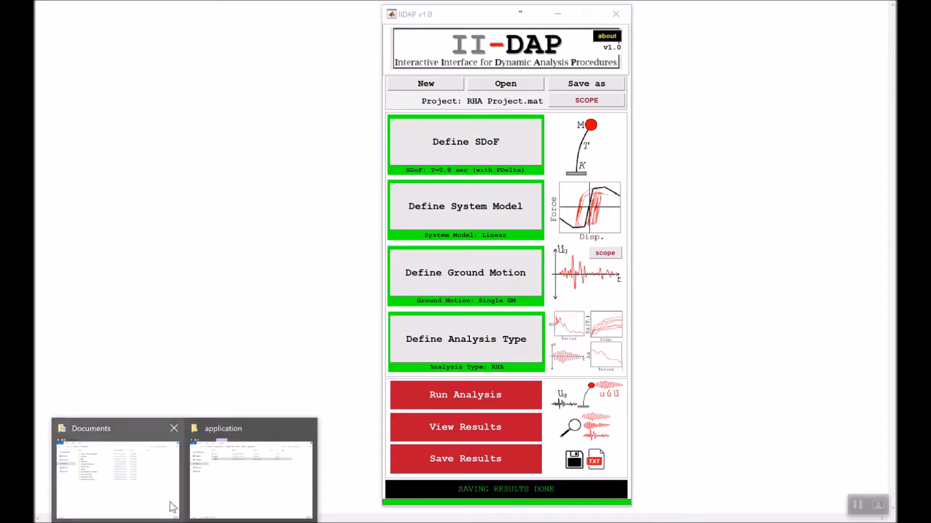
{"action": "left_click", "coordinate": [153, 478]}
{"action": "left_click", "coordinate": [271, 279]}
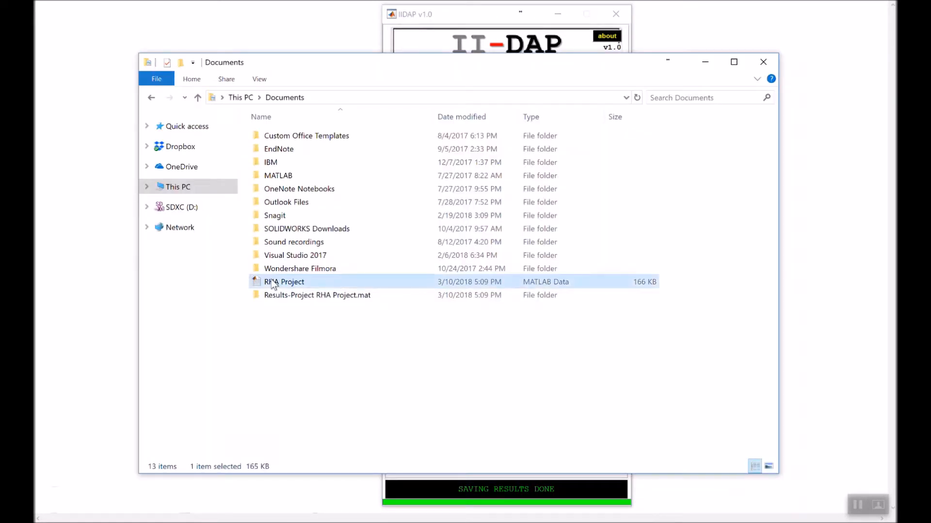
{"action": "left_click", "coordinate": [282, 294]}
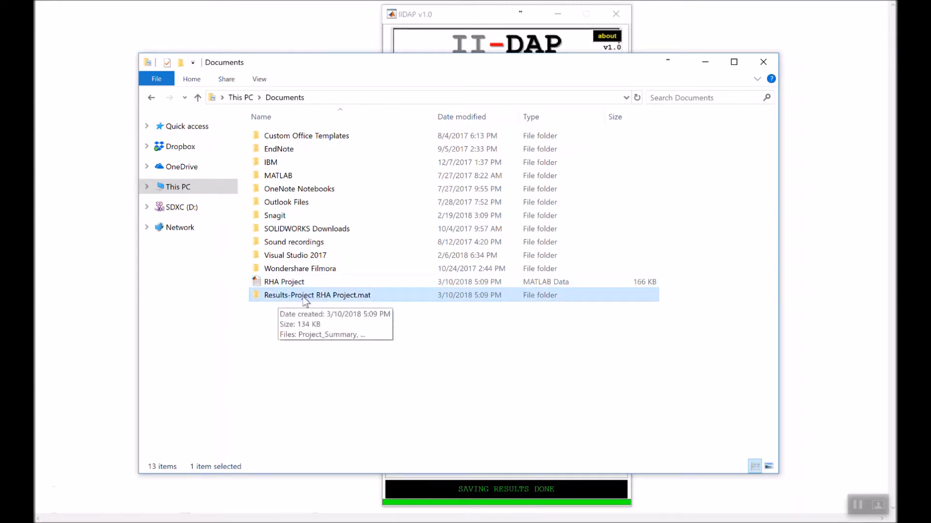
{"action": "double_click", "coordinate": [391, 299]}
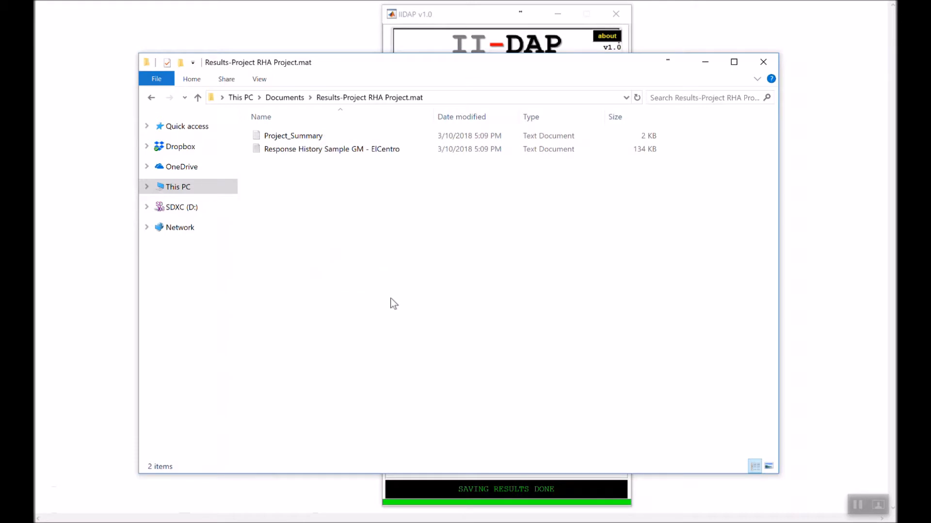
- Open the Project_Summary text file, read through its SDoF, system, ground motion and analysis sections, and close it
{"action": "left_click", "coordinate": [308, 138]}
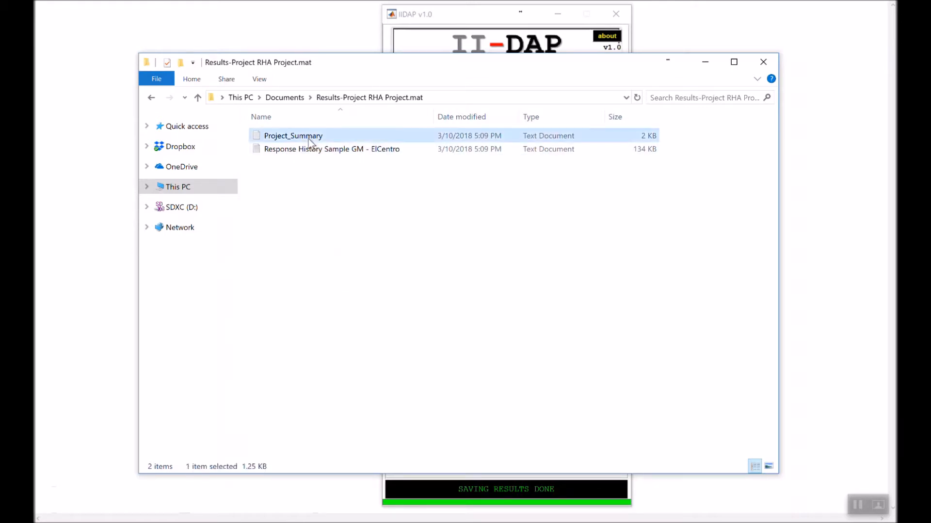
{"action": "left_click", "coordinate": [310, 149]}
{"action": "left_click", "coordinate": [306, 138]}
{"action": "double_click", "coordinate": [307, 138]}
{"action": "scroll", "coordinate": [366, 246], "scroll_direction": "down", "scroll_amount": 4}
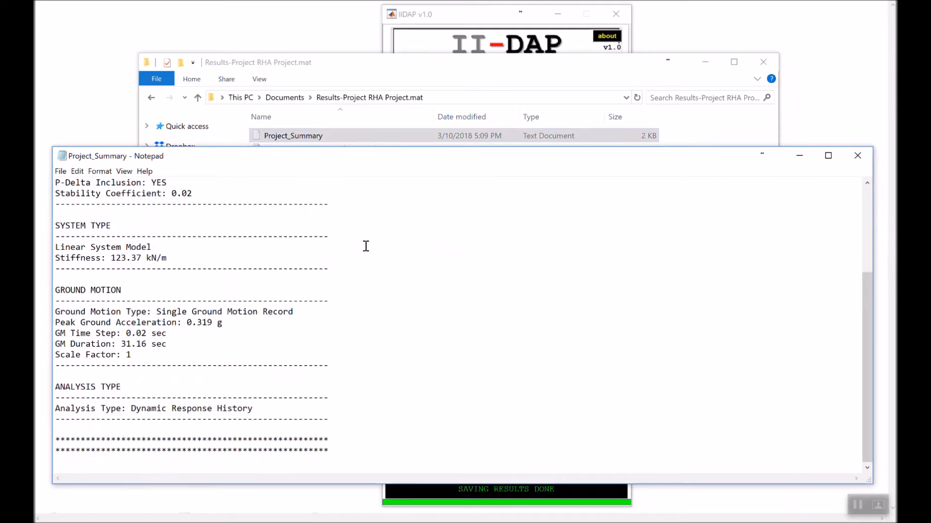
{"action": "scroll", "coordinate": [366, 246], "scroll_direction": "up", "scroll_amount": 4}
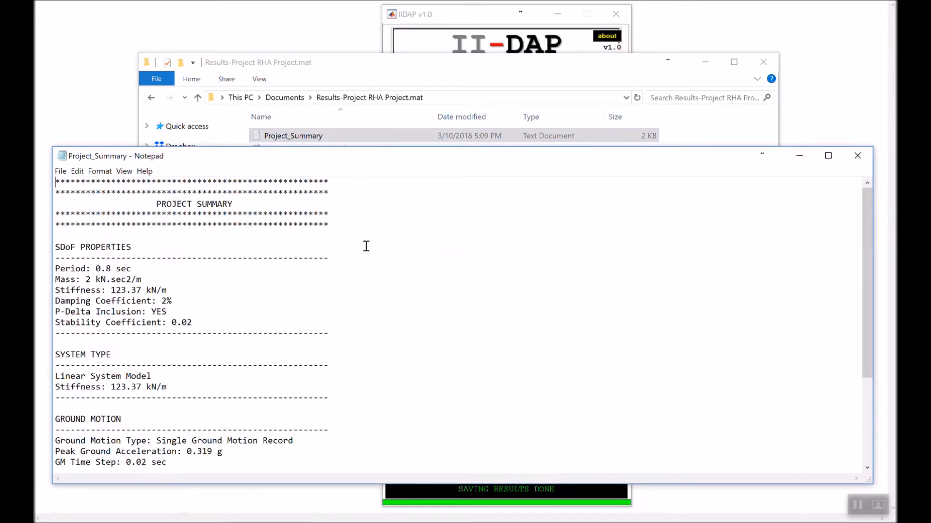
{"action": "left_click", "coordinate": [857, 156]}
- Open the Response History Sample GM - ElCentro text file to inspect its exported response columns
{"action": "left_click", "coordinate": [335, 150]}
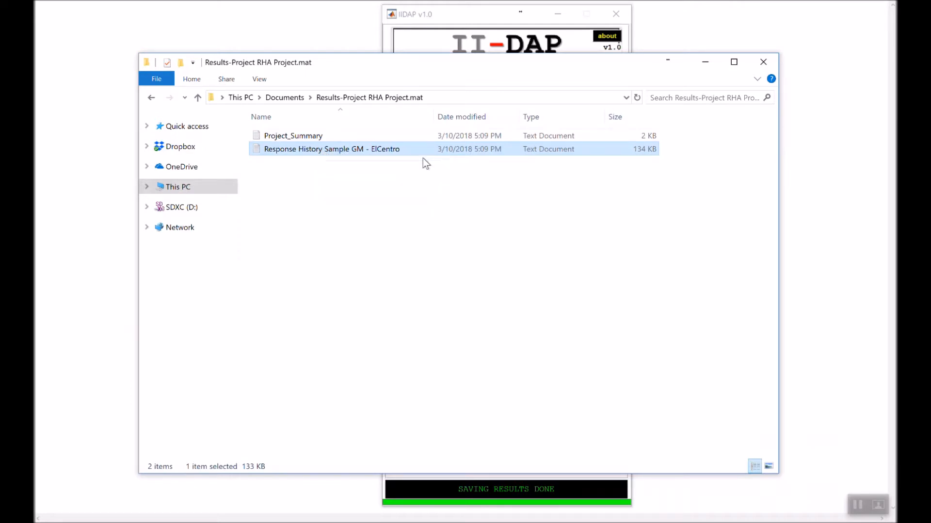
{"action": "double_click", "coordinate": [313, 152]}
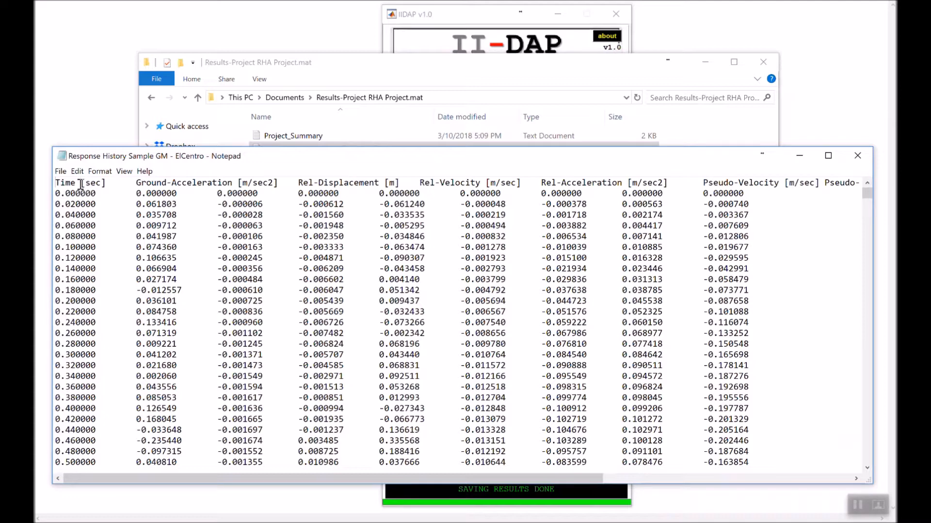
- Examine the remaining response columns through Force [kN], then close the text file and the results folder
{"action": "left_click", "coordinate": [177, 192]}
{"action": "left_click_drag", "start_coordinate": [423, 481], "coordinate": [696, 501]}
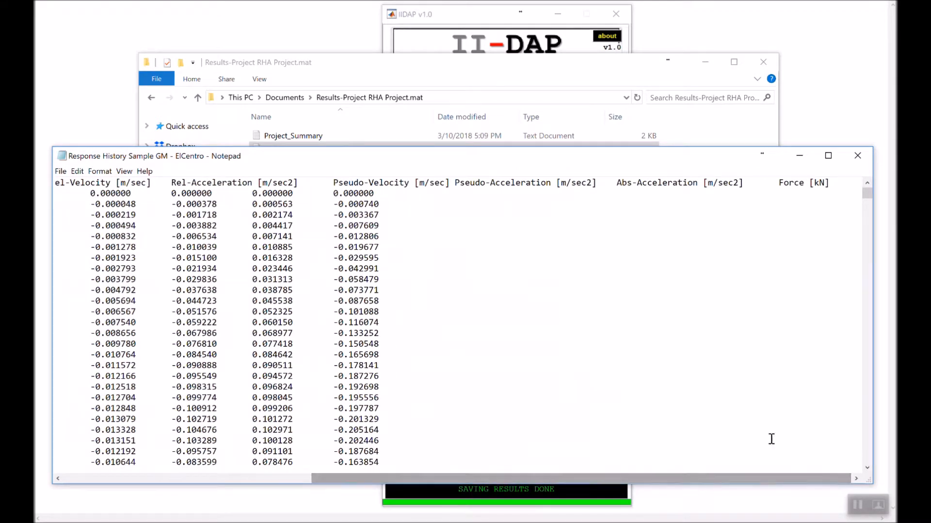
{"action": "left_click", "coordinate": [858, 156]}
{"action": "left_click", "coordinate": [470, 240]}
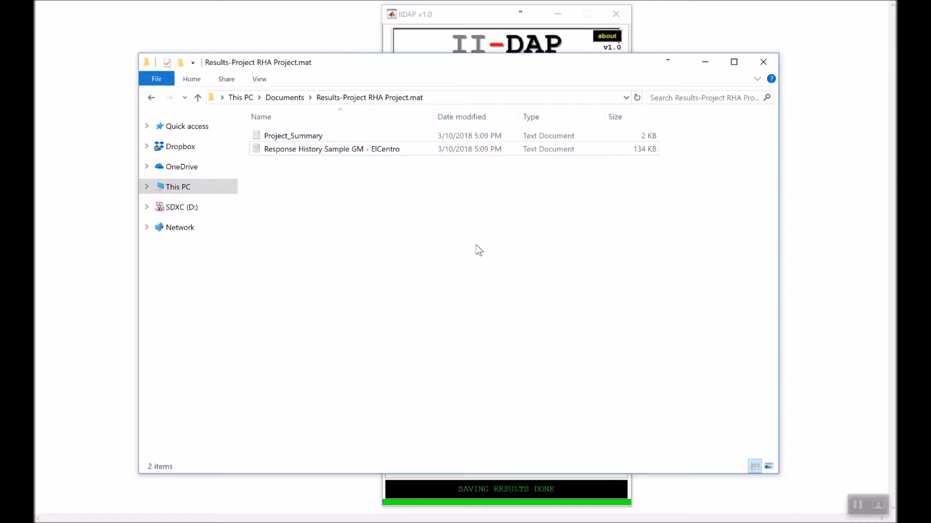
{"action": "left_click", "coordinate": [763, 62]}
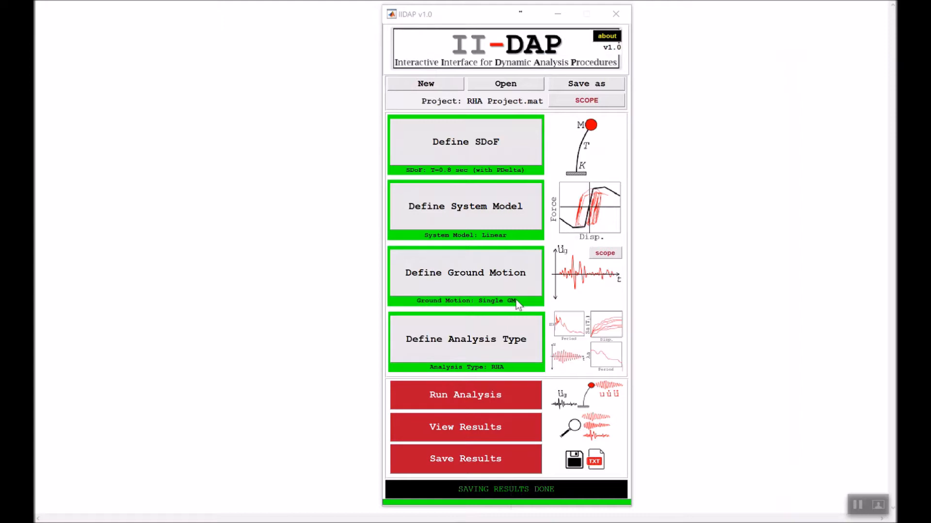
- Redefine the ground motion as Multiple Records using the GroundMotions-LMSR folder from Desktop > Software > IIDAP > Support Files
{"action": "left_click", "coordinate": [494, 276]}
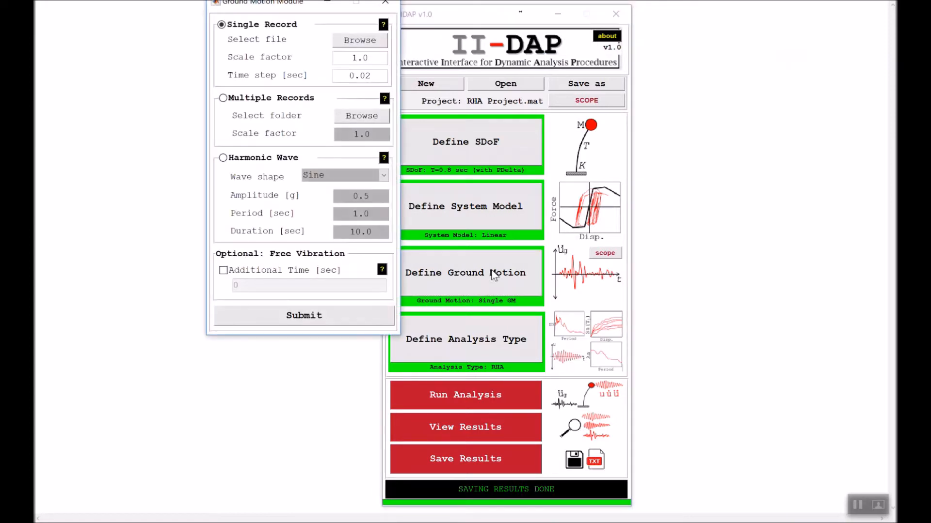
{"action": "left_click_drag", "start_coordinate": [266, 5], "coordinate": [224, 57]}
{"action": "left_click", "coordinate": [221, 152]}
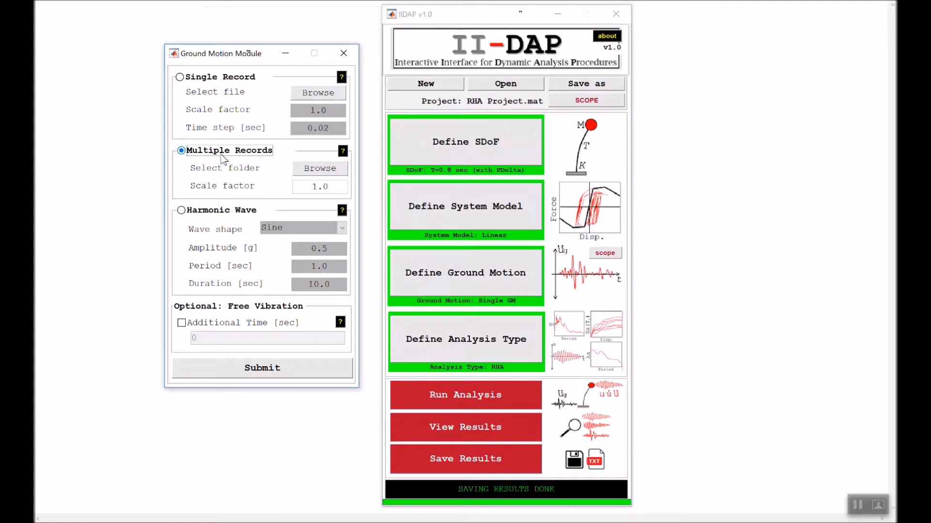
{"action": "left_click", "coordinate": [321, 169]}
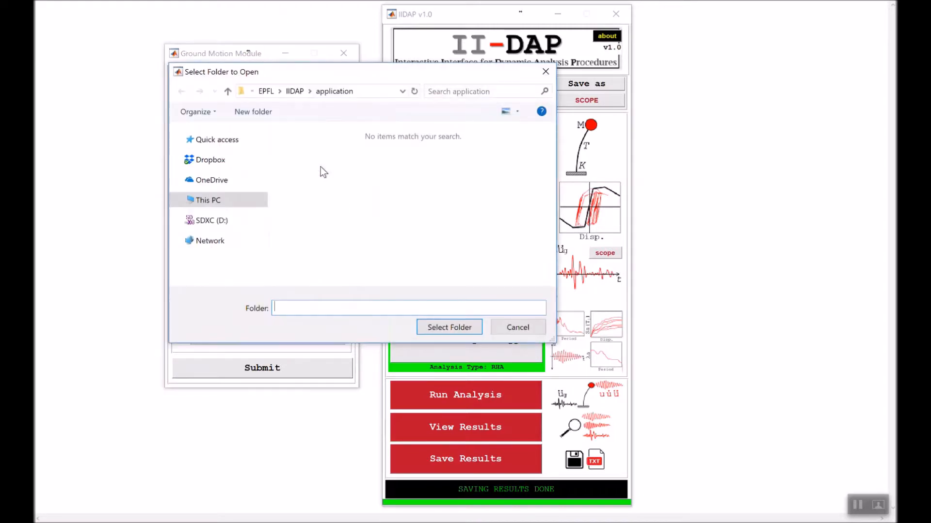
{"action": "left_click", "coordinate": [215, 203]}
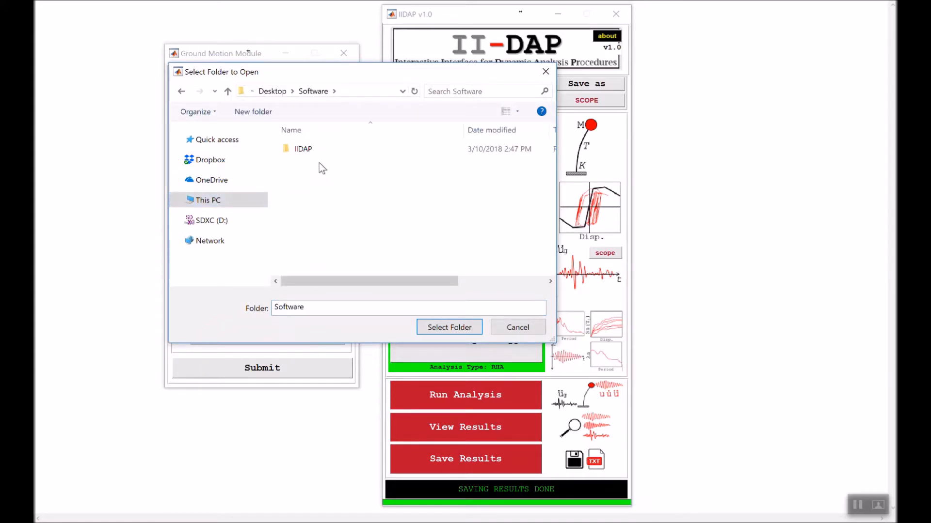
{"action": "double_click", "coordinate": [315, 154]}
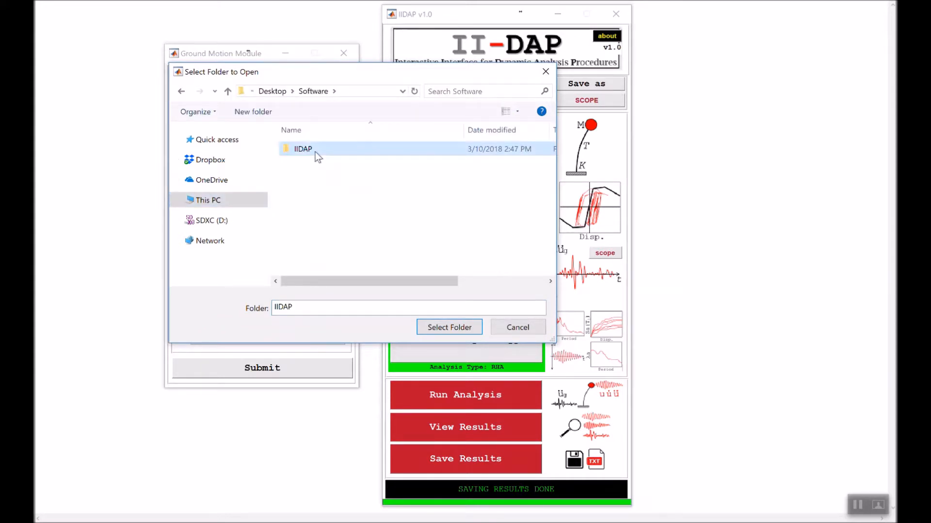
{"action": "double_click", "coordinate": [315, 154]}
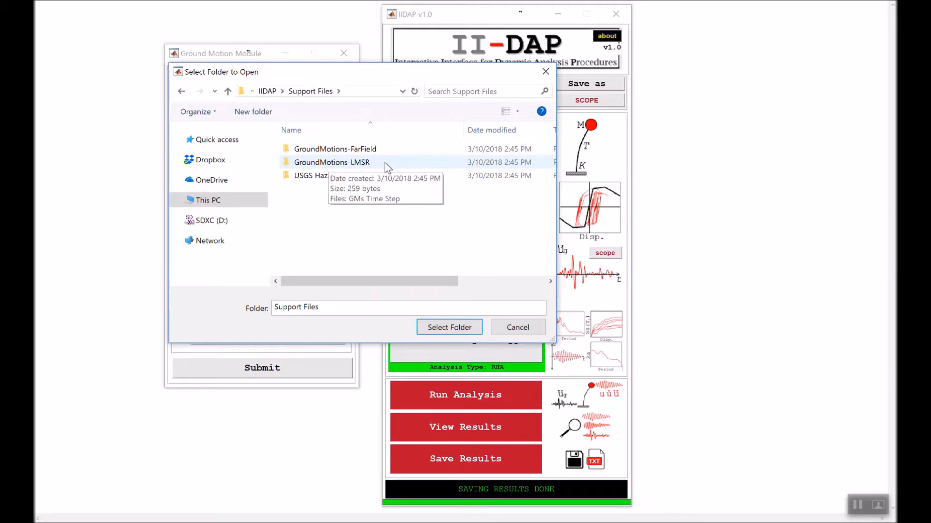
{"action": "left_click", "coordinate": [336, 163]}
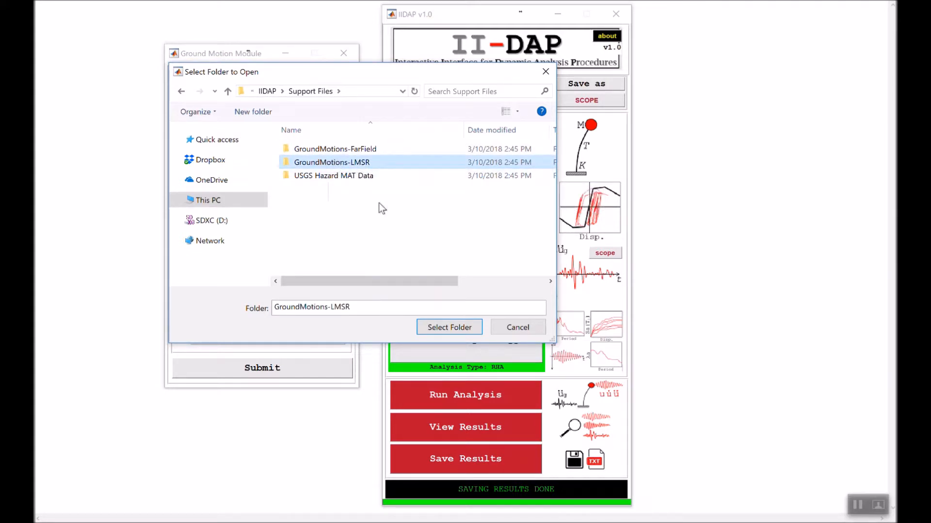
{"action": "left_click", "coordinate": [454, 328]}
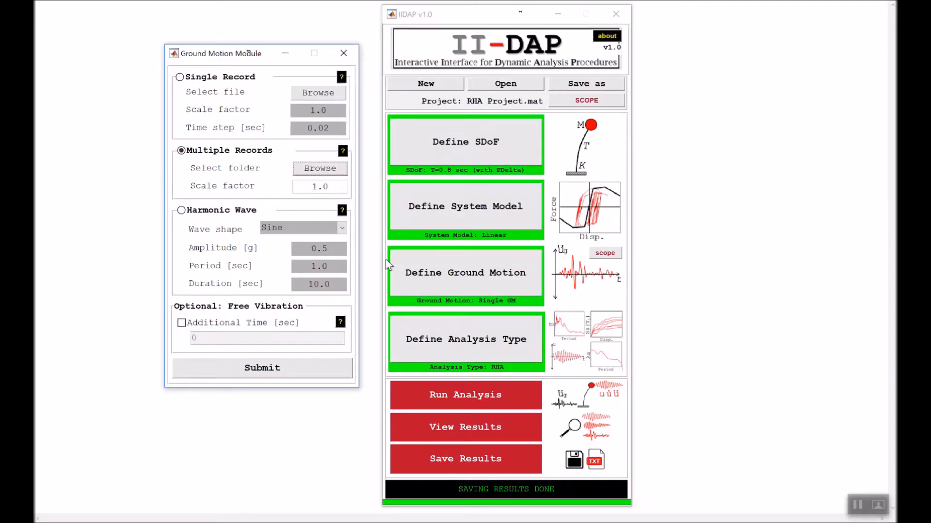
- Try adding 10 sec of free vibration time to the records, and turn the option back off
{"action": "left_click_drag", "start_coordinate": [332, 187], "coordinate": [305, 187]}
{"action": "left_click", "coordinate": [306, 187]}
{"action": "left_click", "coordinate": [225, 324]}
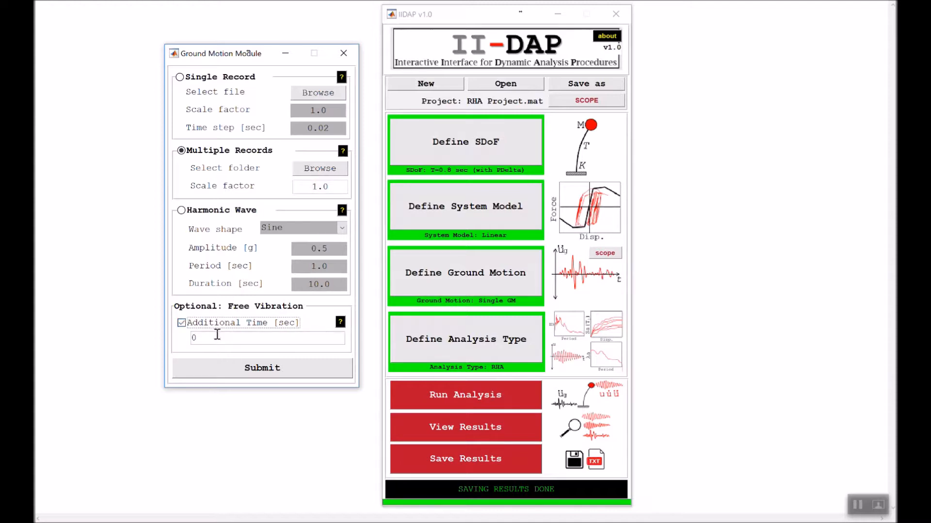
{"action": "double_click", "coordinate": [194, 337]}
{"action": "type", "text": "10"}
{"action": "left_click", "coordinate": [187, 323]}
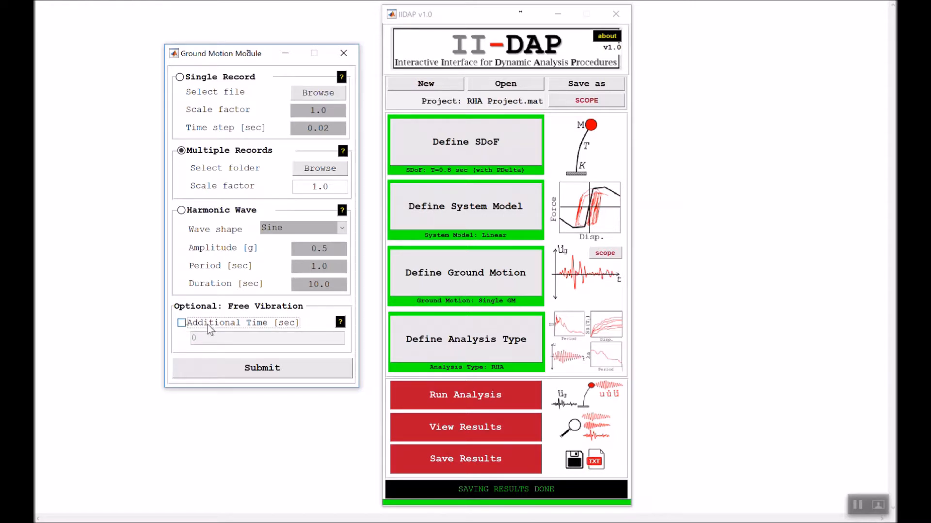
- Submit the multiple-record ground motion definition to import the data, and open the ground motion inspector
{"action": "left_click", "coordinate": [263, 367]}
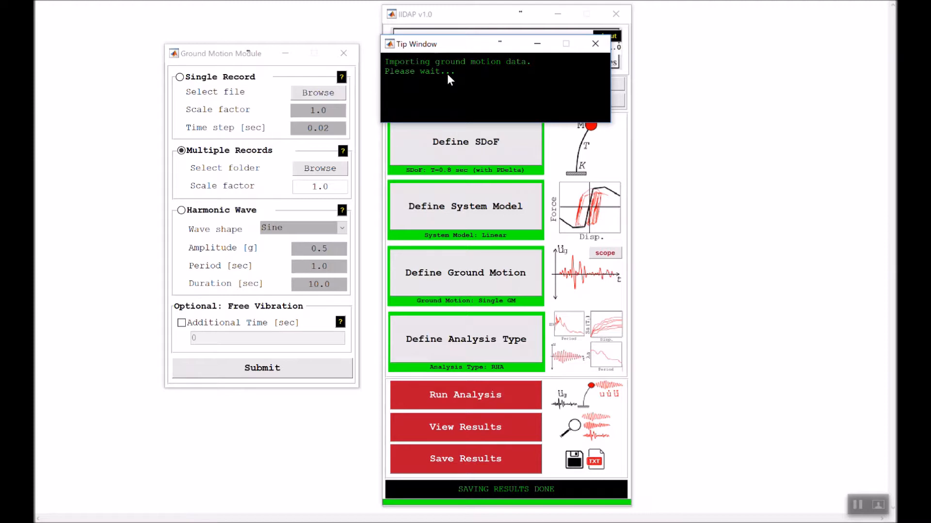
{"action": "left_click", "coordinate": [270, 373]}
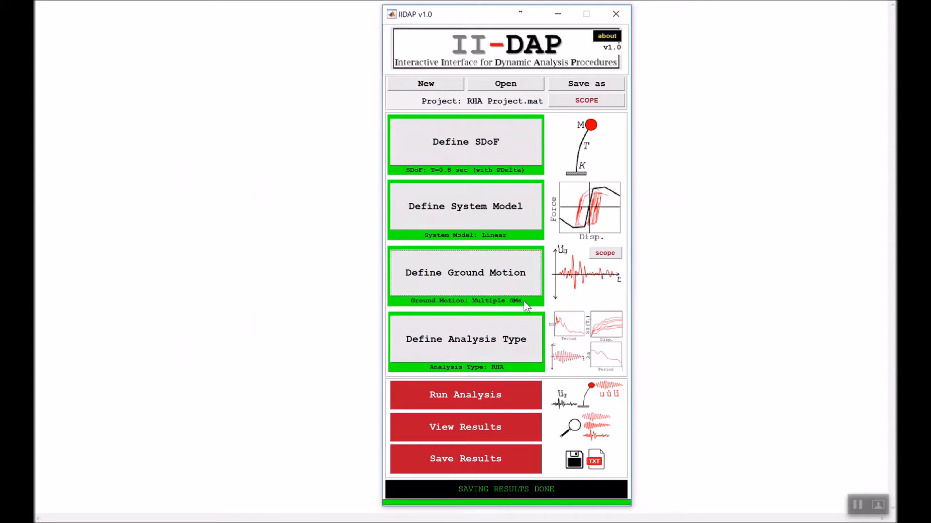
{"action": "left_click", "coordinate": [618, 253]}
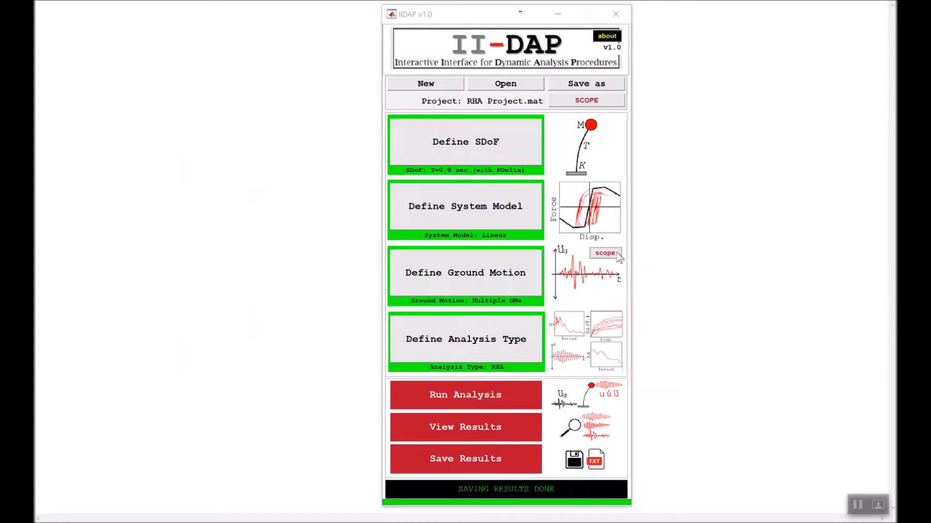
{"action": "left_click_drag", "start_coordinate": [491, 4], "coordinate": [447, 106]}
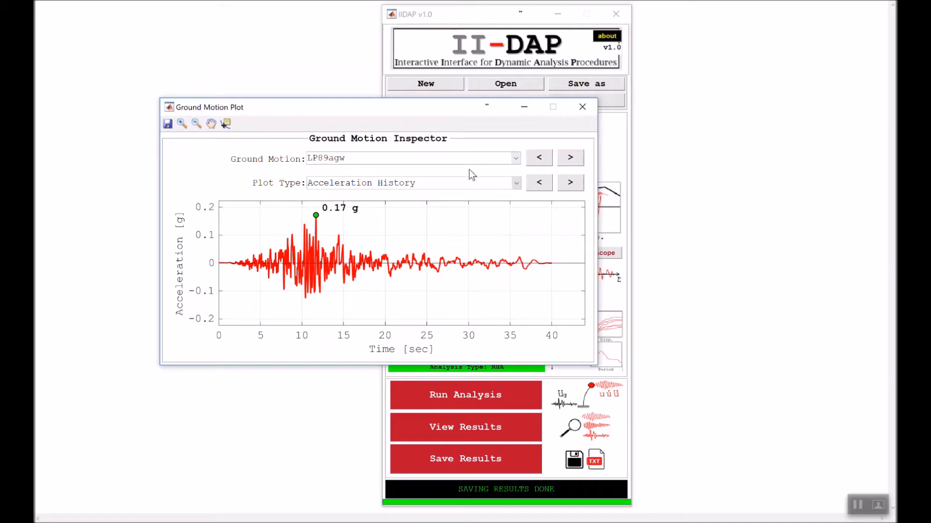
- Select the LP89hvr record in the inspector and step forward through the acceleration histories to NR94lv2
{"action": "left_click", "coordinate": [362, 156]}
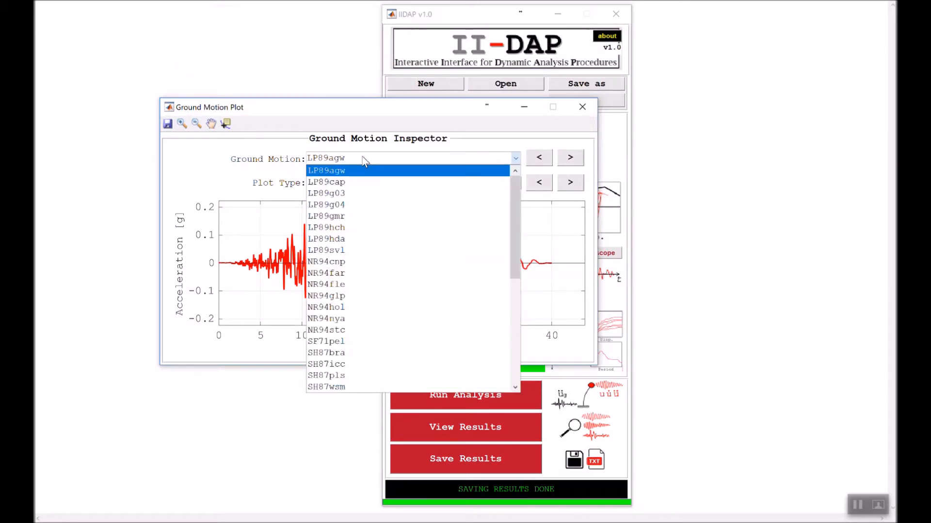
{"action": "scroll", "coordinate": [376, 204], "scroll_direction": "down", "scroll_amount": 8}
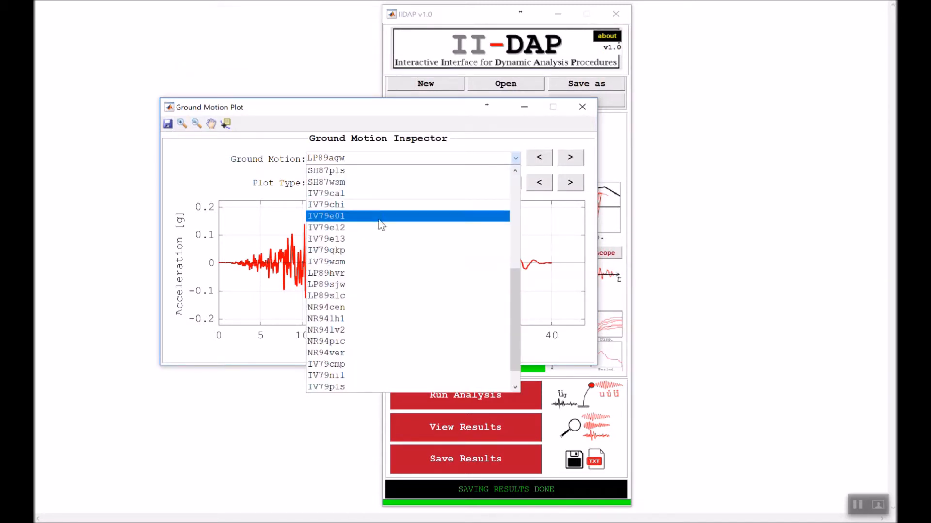
{"action": "left_click", "coordinate": [375, 272]}
{"action": "left_click", "coordinate": [571, 161]}
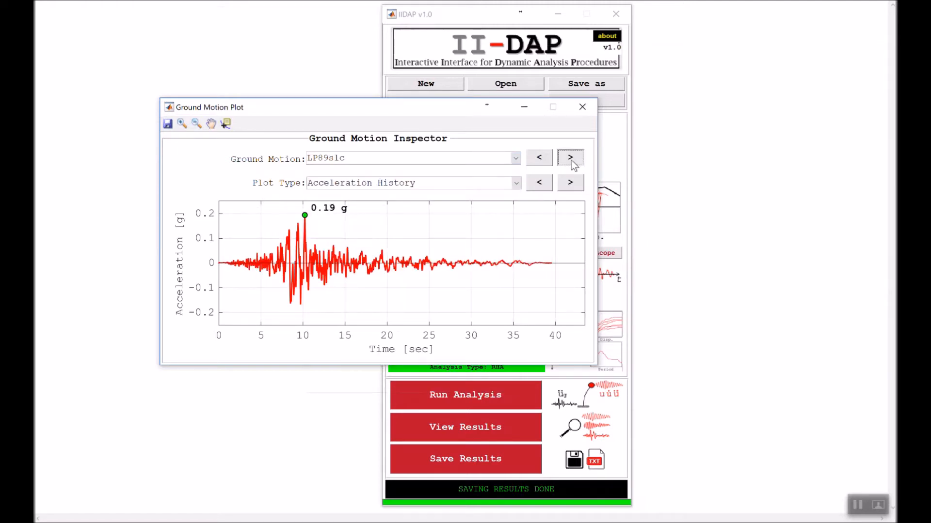
{"action": "left_click", "coordinate": [572, 162]}
{"action": "left_click", "coordinate": [571, 162]}
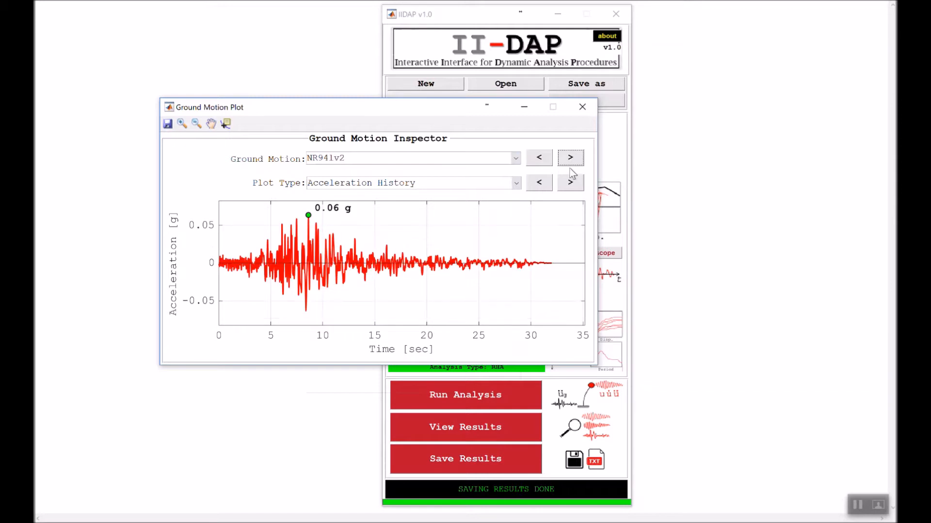
- View the NR94lv2 record's displacement history and Fourier transform plots, return to its acceleration history, and close the inspector
{"action": "left_click", "coordinate": [571, 181]}
{"action": "left_click", "coordinate": [571, 182]}
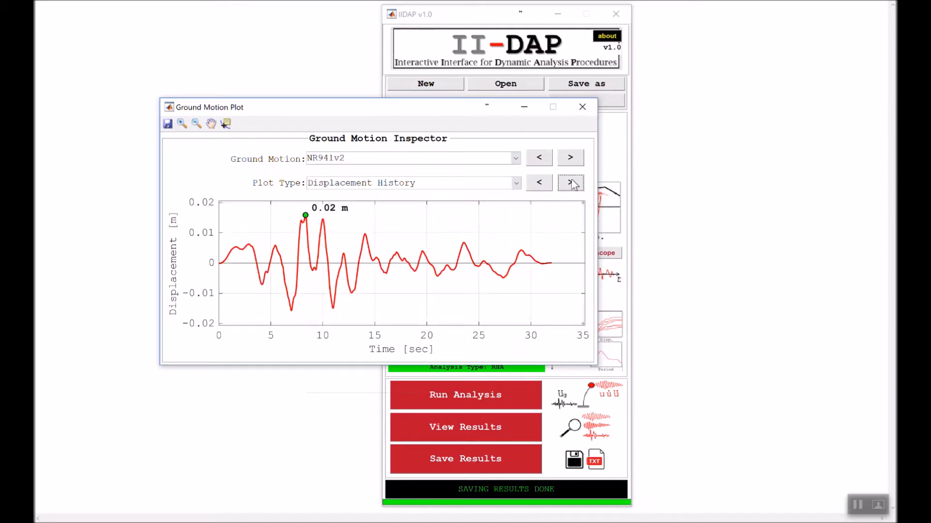
{"action": "left_click", "coordinate": [571, 183]}
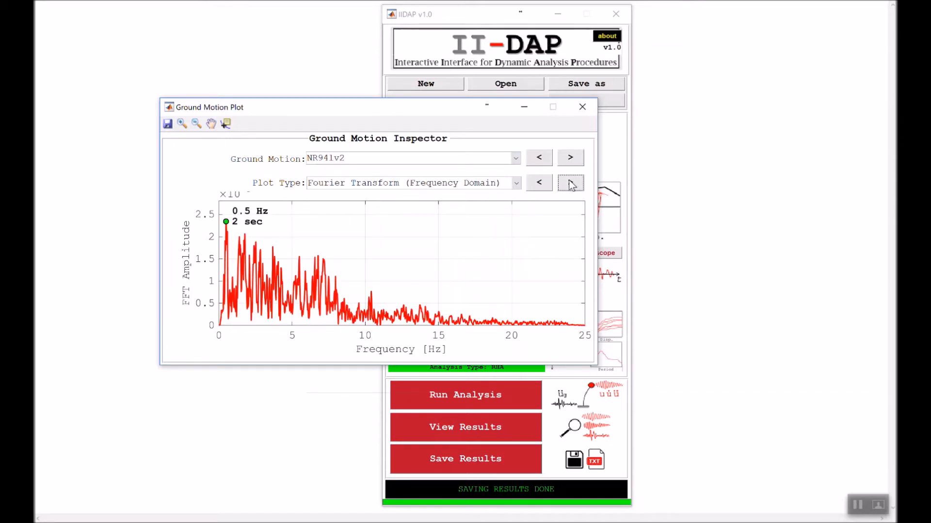
{"action": "left_click", "coordinate": [539, 183]}
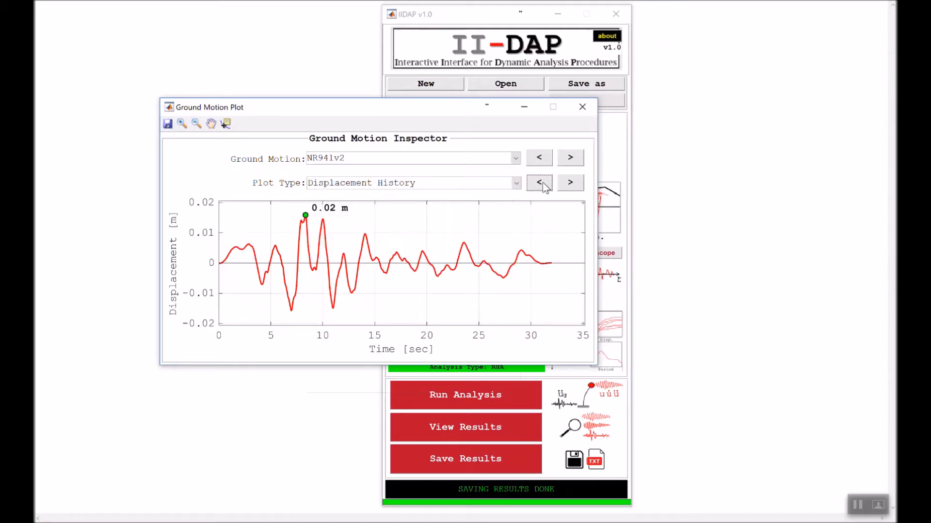
{"action": "left_click", "coordinate": [540, 182]}
{"action": "left_click", "coordinate": [542, 182]}
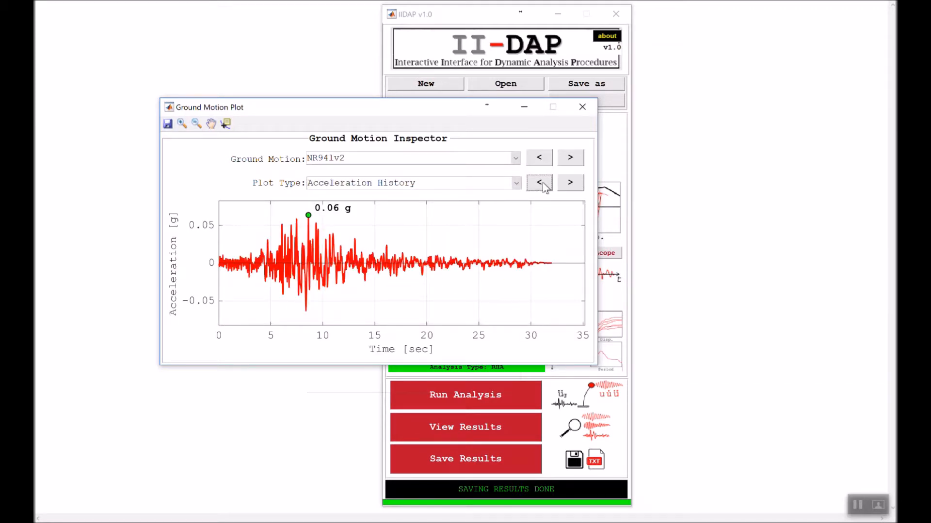
{"action": "left_click", "coordinate": [581, 107]}
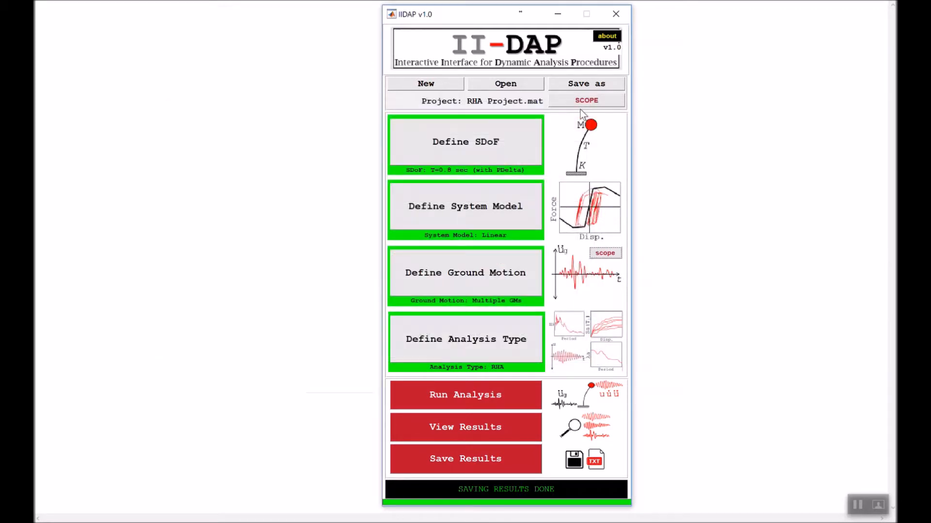
- Run the analysis for the multiple ground motions with the default Newmark-Constant acceleration integration method
{"action": "left_click", "coordinate": [477, 397]}
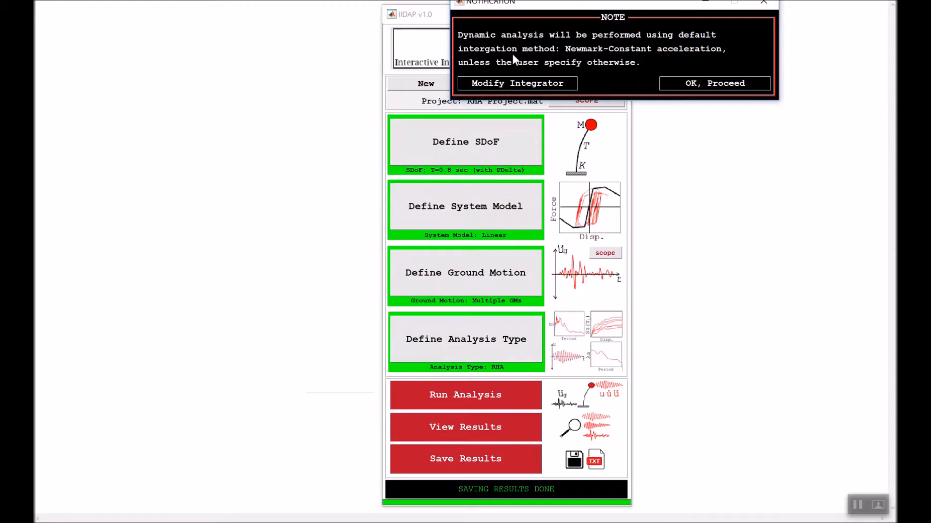
{"action": "left_click_drag", "start_coordinate": [542, 5], "coordinate": [425, 197]}
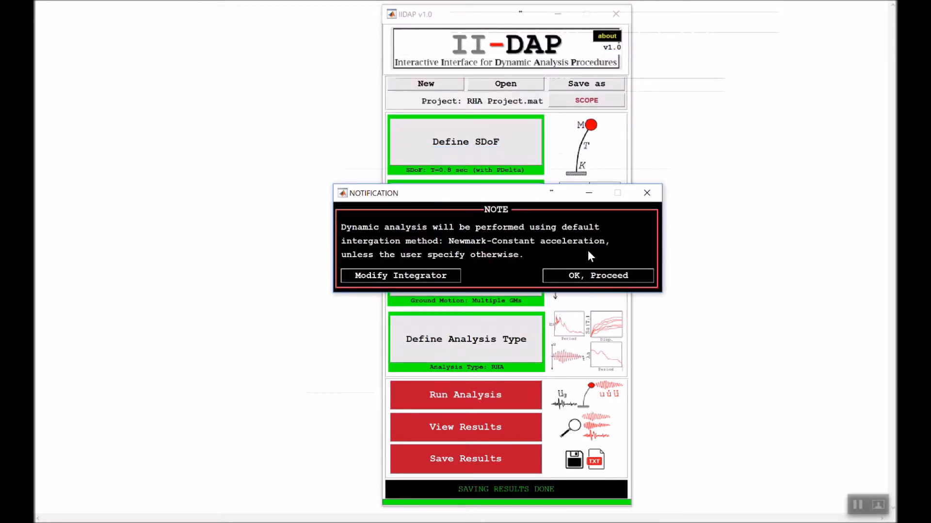
{"action": "left_click", "coordinate": [601, 278]}
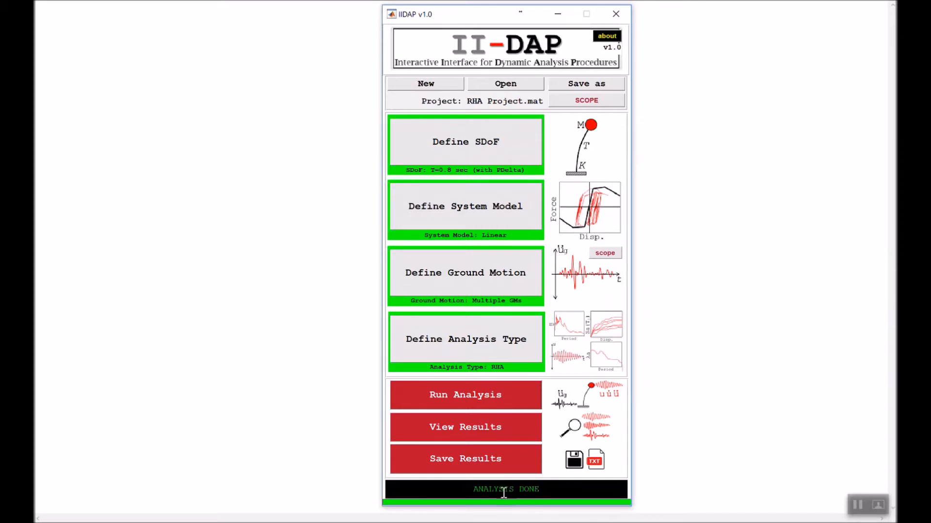
- Open the result plot options and display the RHA Plots
{"action": "left_click", "coordinate": [499, 426]}
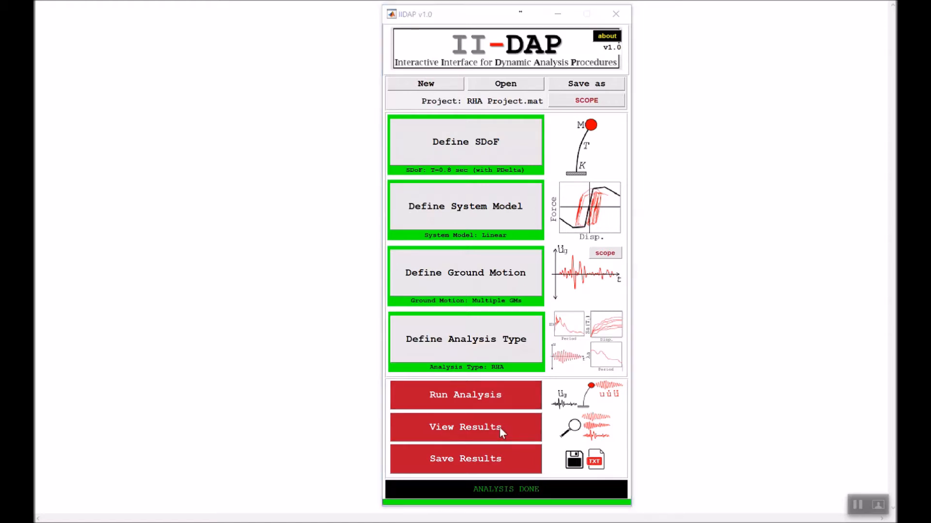
{"action": "left_click_drag", "start_coordinate": [304, 4], "coordinate": [213, 96]}
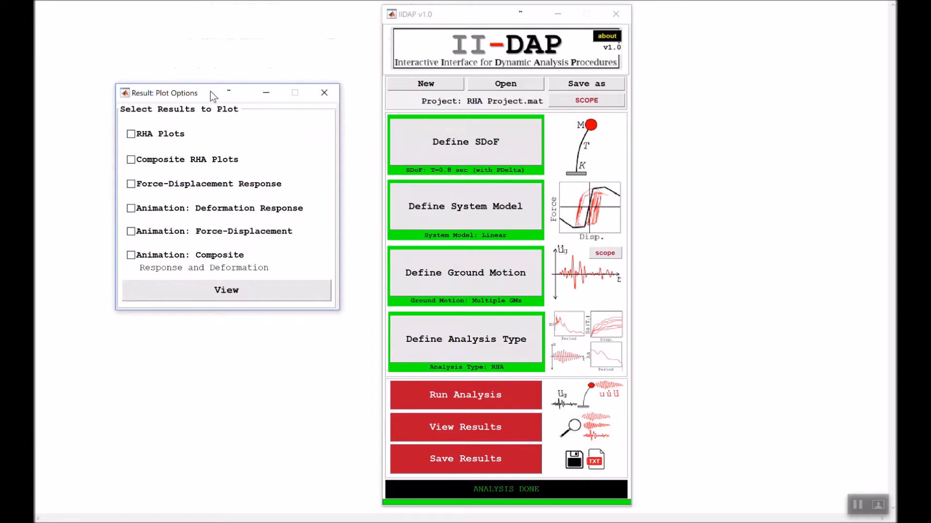
{"action": "left_click", "coordinate": [172, 133]}
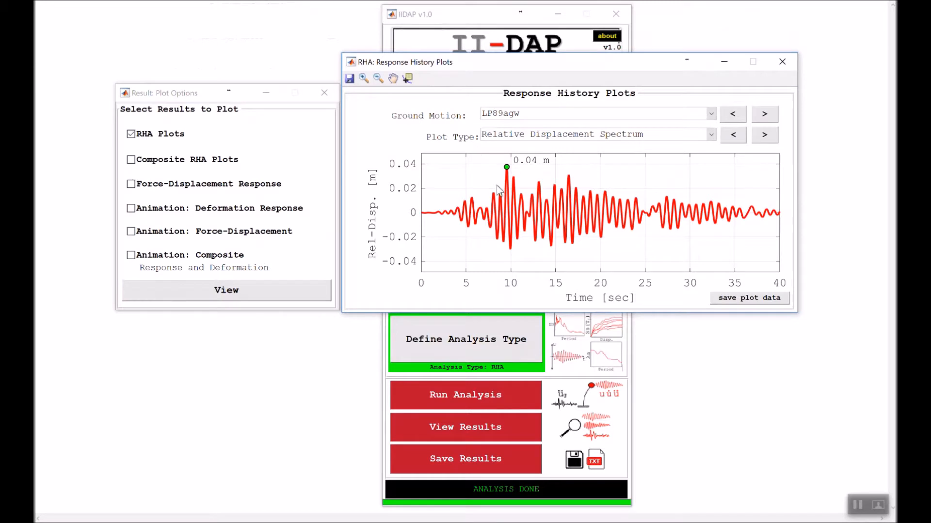
- Step through the ground motions' relative displacement histories from LP89agw to LP89hch
{"action": "left_click", "coordinate": [768, 119]}
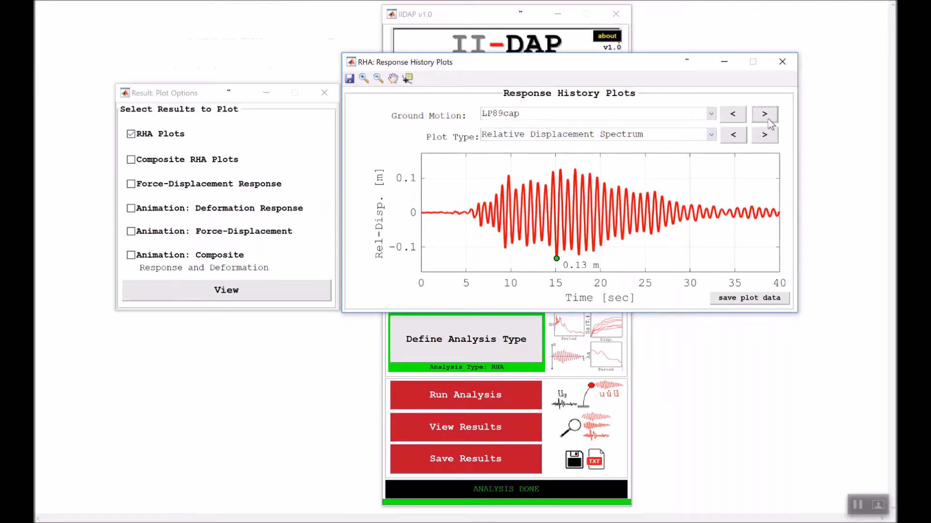
{"action": "left_click", "coordinate": [768, 118]}
{"action": "left_click", "coordinate": [768, 119]}
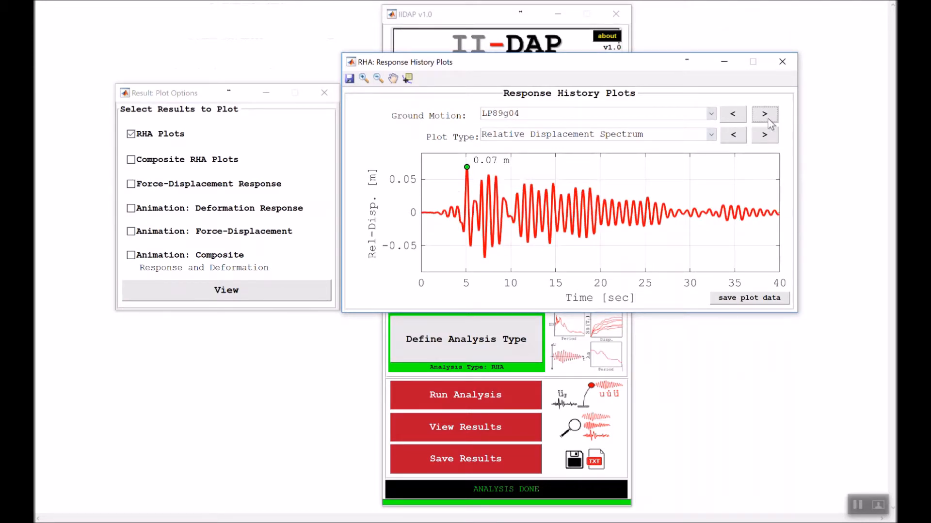
{"action": "left_click", "coordinate": [768, 118]}
{"action": "left_click", "coordinate": [767, 118]}
- View the remaining LP89hch response plot types through Force Spectrum, and close the response plots and the plot options
{"action": "left_click", "coordinate": [766, 136]}
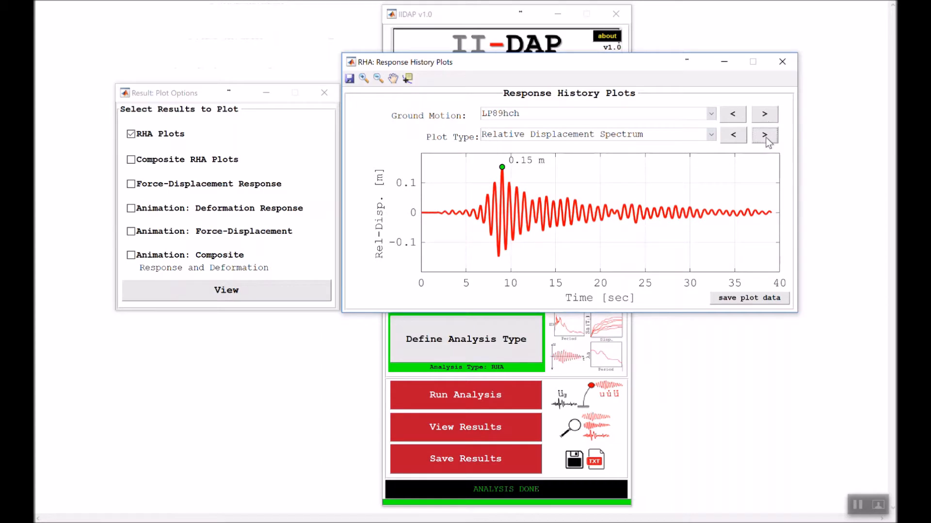
{"action": "left_click", "coordinate": [766, 138]}
{"action": "left_click", "coordinate": [765, 138]}
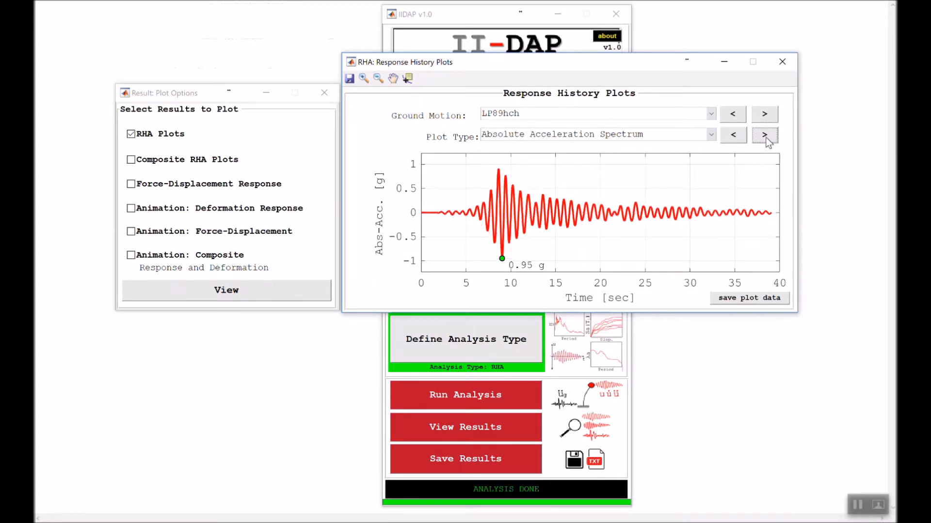
{"action": "left_click", "coordinate": [766, 138]}
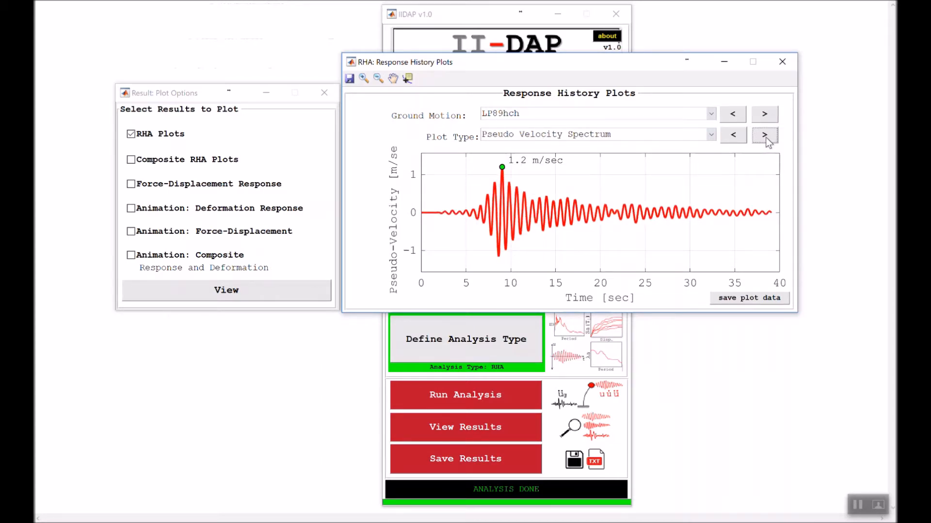
{"action": "left_click", "coordinate": [766, 138]}
{"action": "left_click", "coordinate": [765, 138]}
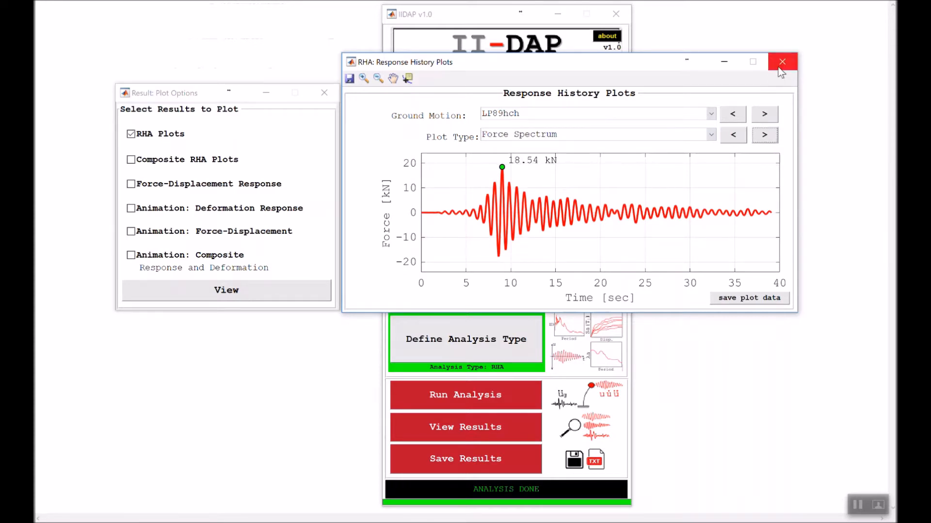
{"action": "left_click", "coordinate": [779, 68]}
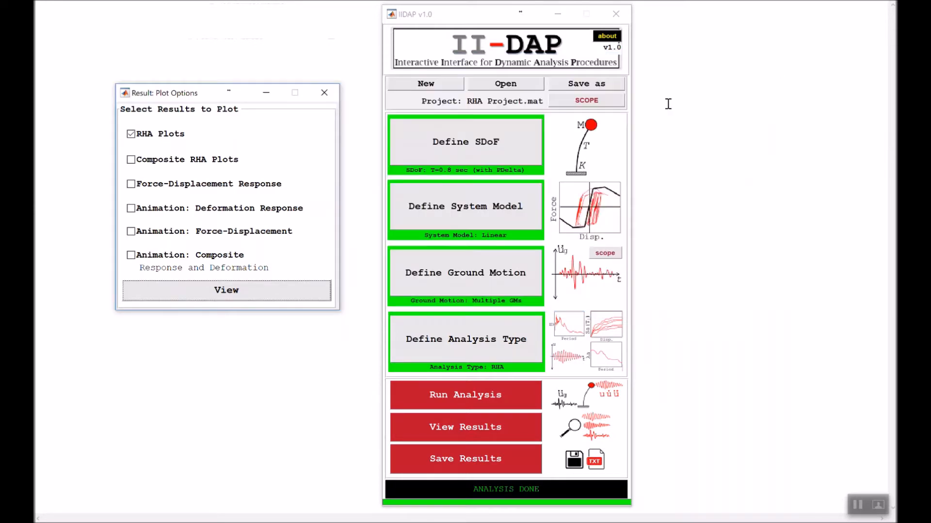
{"action": "left_click", "coordinate": [325, 93]}
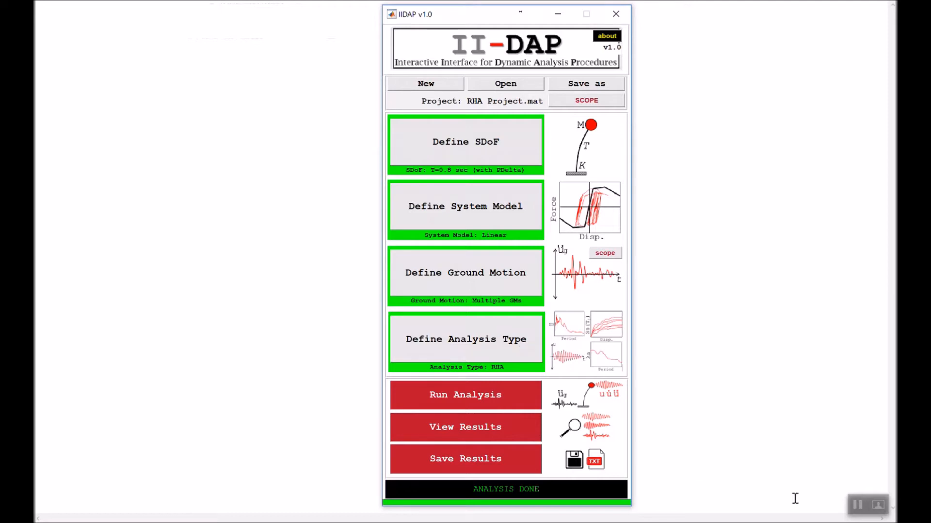
- Change the system model to BiLinear and open its backbone parameters
{"action": "left_click", "coordinate": [289, 272]}
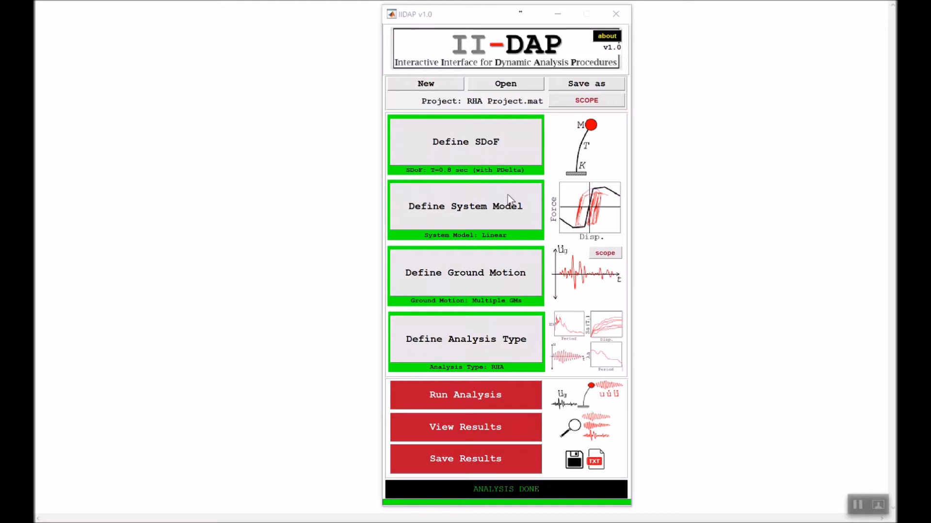
{"action": "left_click", "coordinate": [504, 209]}
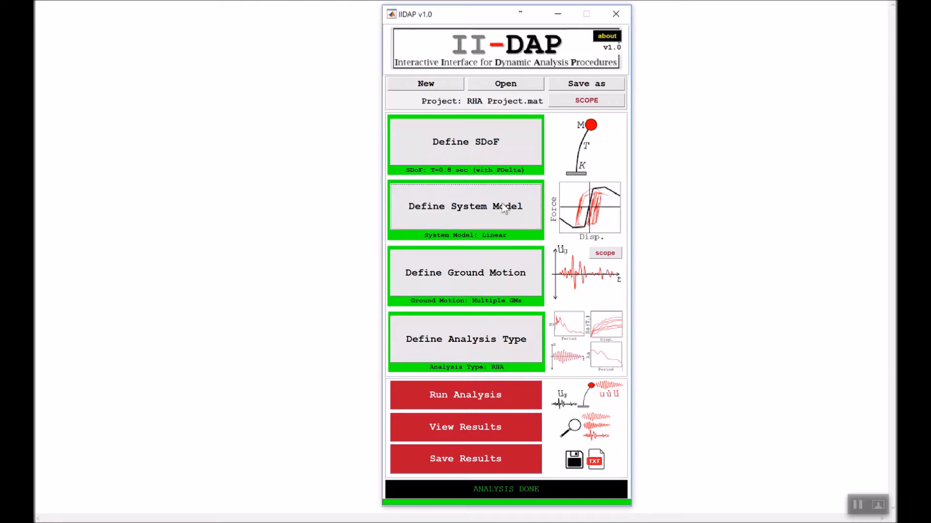
{"action": "left_click_drag", "start_coordinate": [386, 1], "coordinate": [365, 26]}
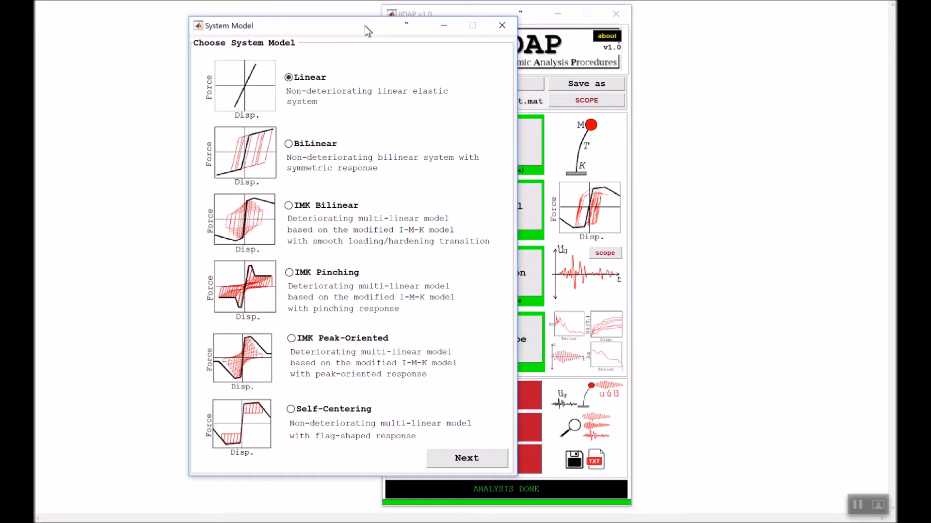
{"action": "left_click", "coordinate": [315, 144]}
{"action": "left_click", "coordinate": [455, 460]}
{"action": "left_click", "coordinate": [481, 224]}
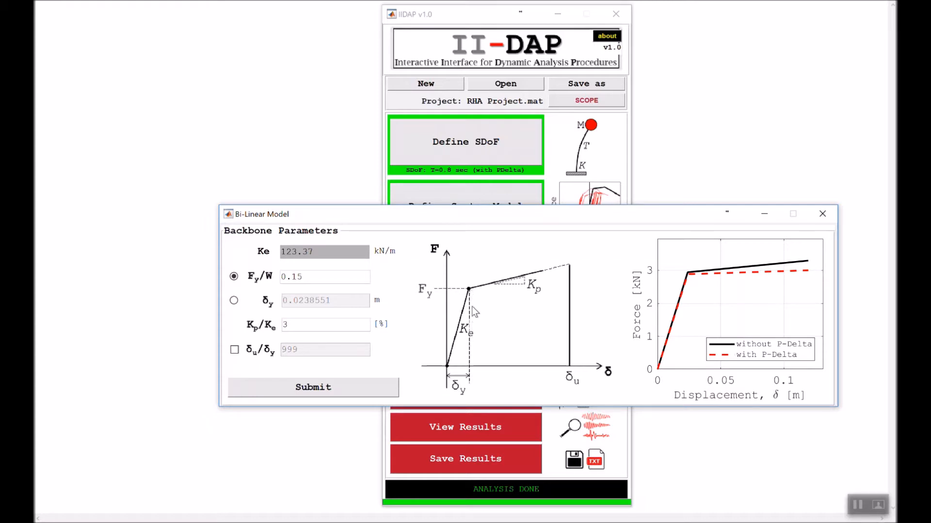
- Define the bilinear yield strength by the ratio Fy/W and set it to 0.1
{"action": "left_click", "coordinate": [234, 301]}
{"action": "left_click", "coordinate": [235, 278]}
{"action": "double_click", "coordinate": [333, 279]}
{"action": "type", "text": "0.1"}
{"action": "key", "text": "Return"}
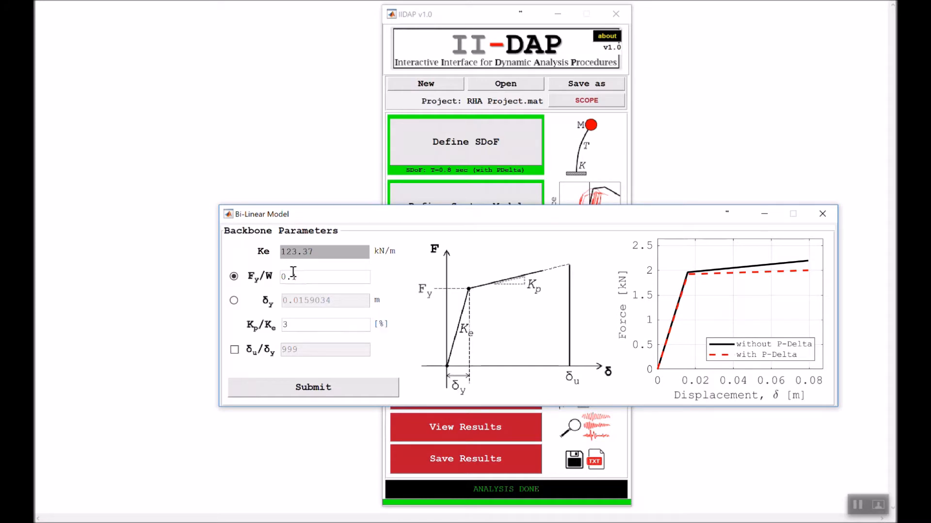
- Set the post-yield stiffness ratio Kp/Ke to 0% and submit the bilinear model
{"action": "left_click", "coordinate": [313, 278]}
{"action": "double_click", "coordinate": [297, 326]}
{"action": "type", "text": "0"}
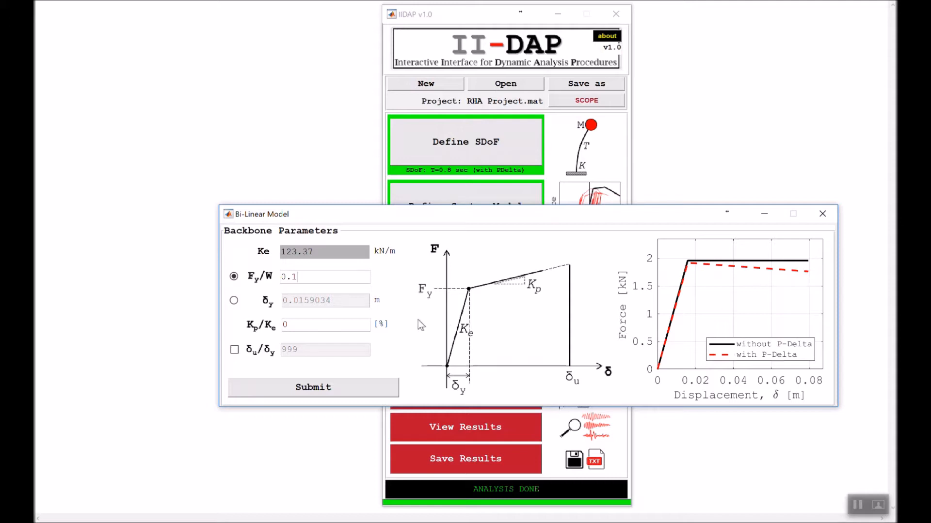
{"action": "left_click", "coordinate": [338, 325]}
{"action": "double_click", "coordinate": [338, 325]}
{"action": "type", "text": "0"}
{"action": "left_click", "coordinate": [363, 385]}
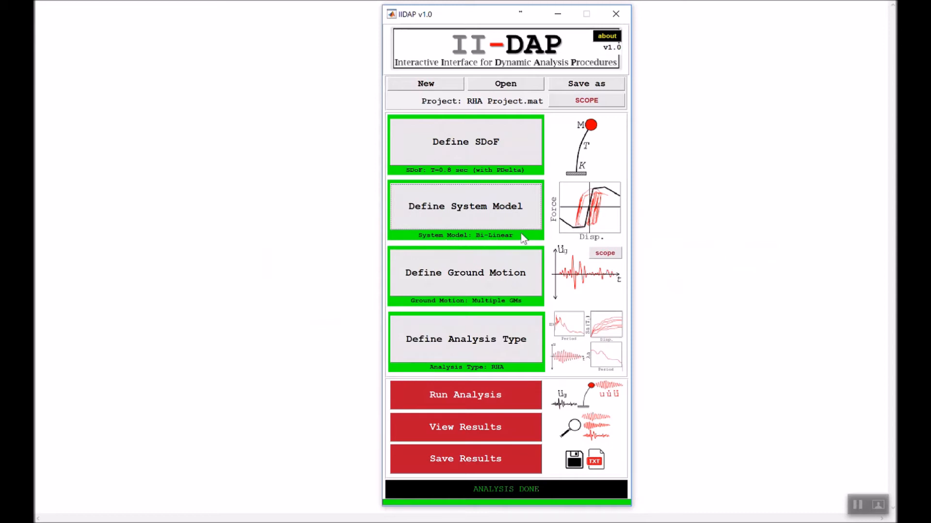
- Run the bilinear system's analysis with the default Newmark-Constant acceleration integration method
{"action": "left_click", "coordinate": [492, 394]}
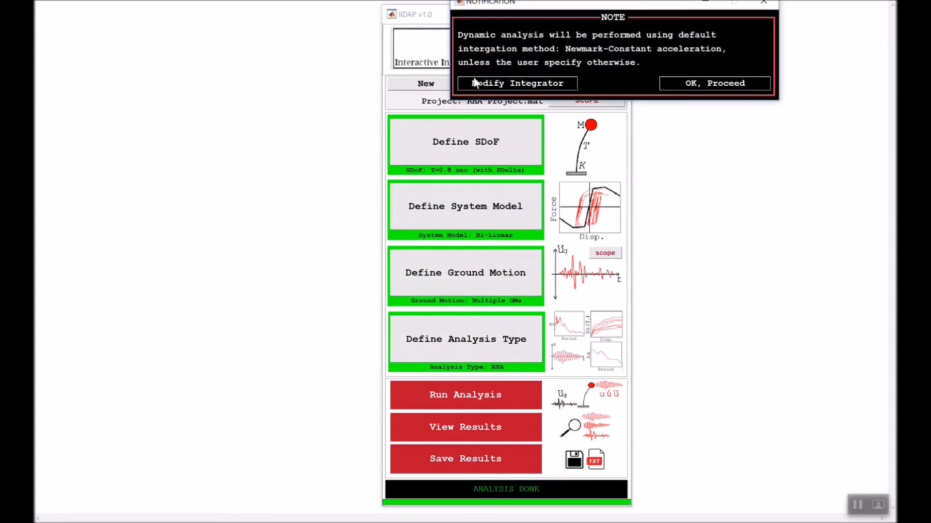
{"action": "left_click_drag", "start_coordinate": [522, 7], "coordinate": [439, 121]}
{"action": "left_click", "coordinate": [645, 199]}
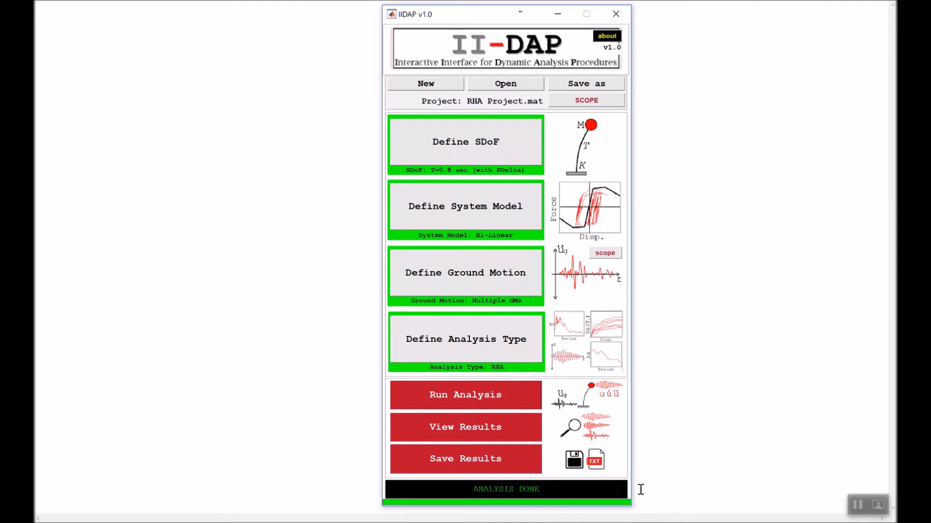
- Open the result plot options for the bilinear system and display its RHA Plots
{"action": "left_click", "coordinate": [502, 427]}
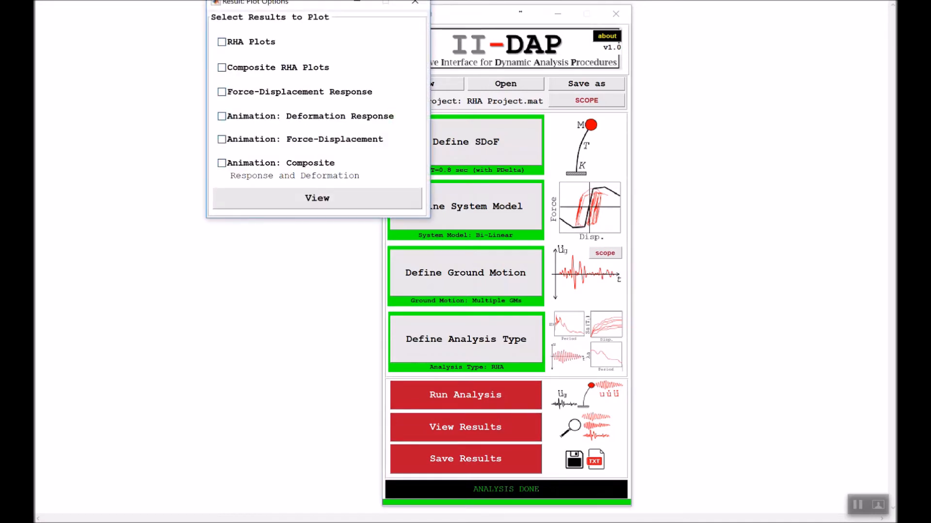
{"action": "left_click_drag", "start_coordinate": [306, 2], "coordinate": [216, 73]}
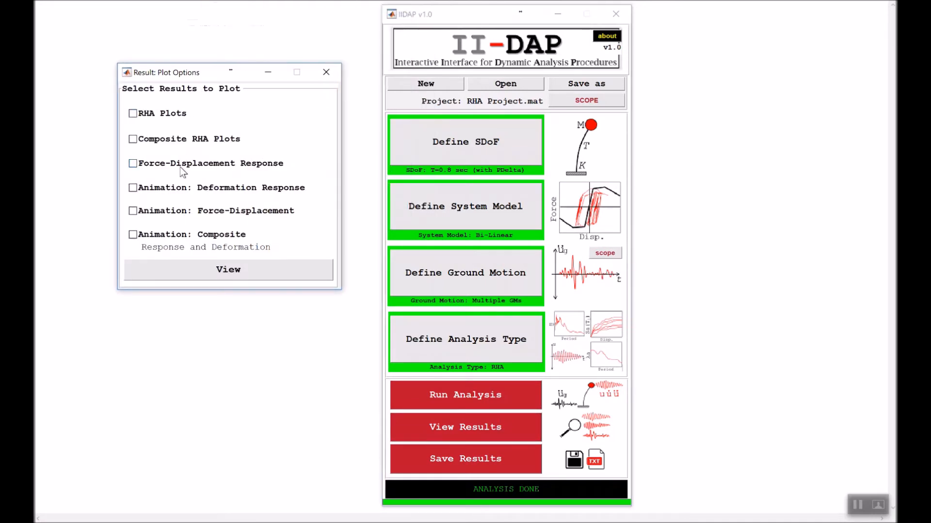
{"action": "left_click", "coordinate": [171, 117]}
{"action": "left_click", "coordinate": [229, 269]}
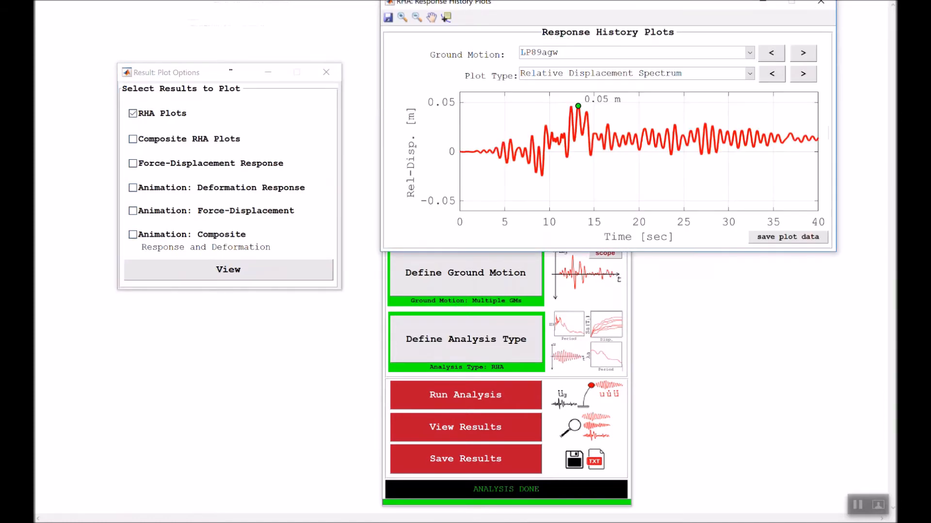
{"action": "left_click_drag", "start_coordinate": [477, 2], "coordinate": [410, 100]}
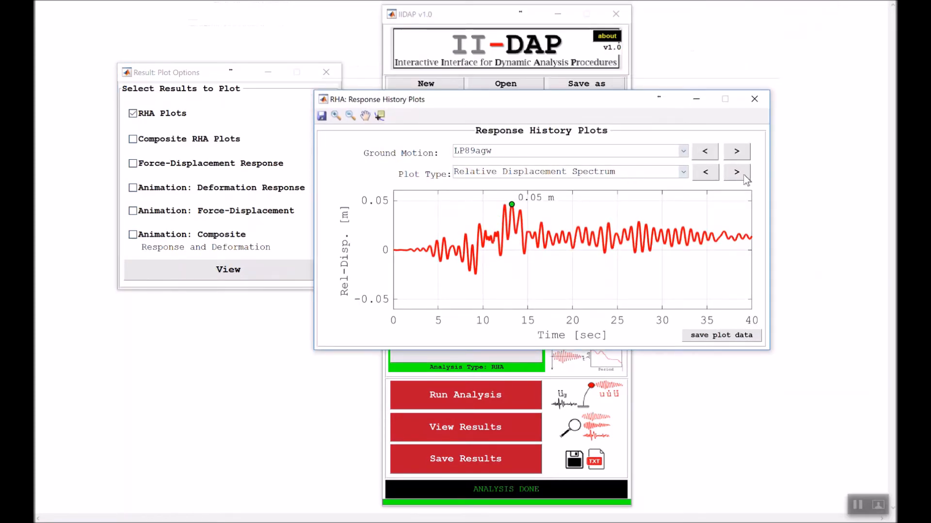
- Switch the response history plot for LP89agw to Force Spectrum
{"action": "left_click", "coordinate": [684, 173]}
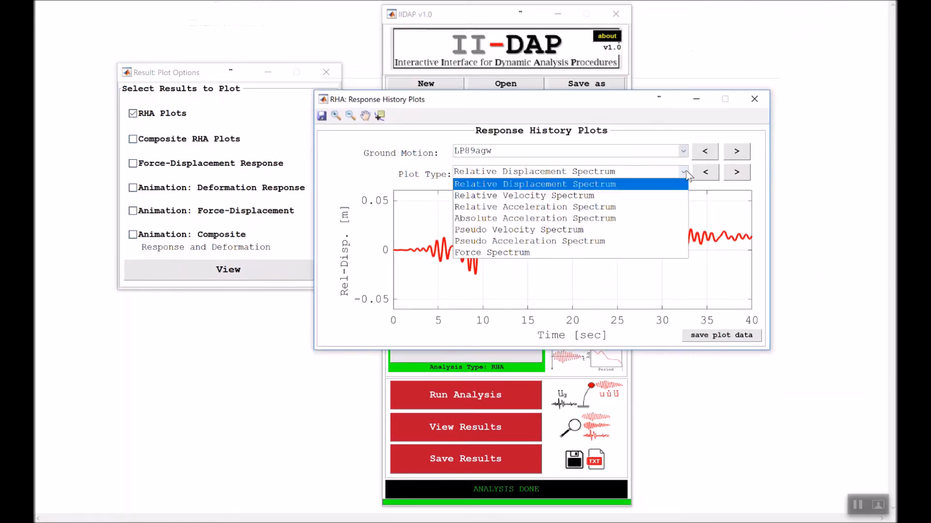
{"action": "left_click", "coordinate": [639, 253]}
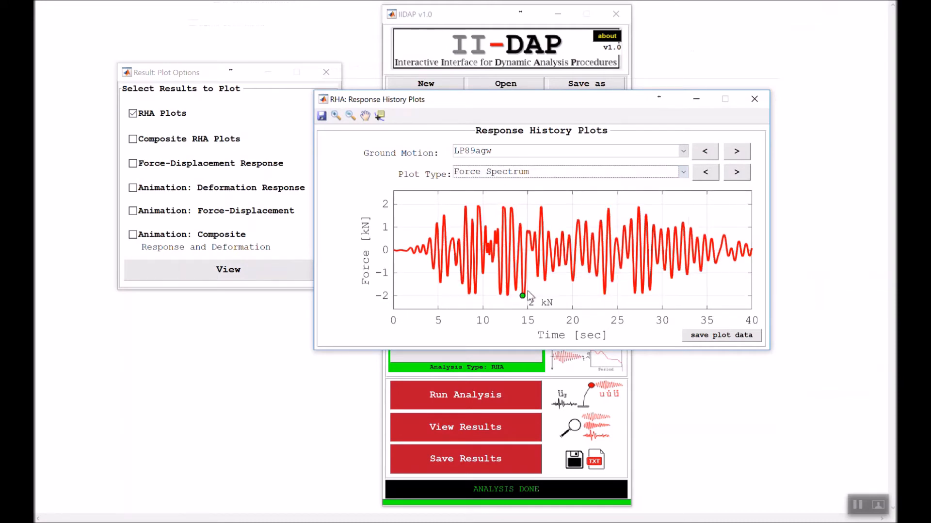
{"action": "left_click", "coordinate": [734, 176]}
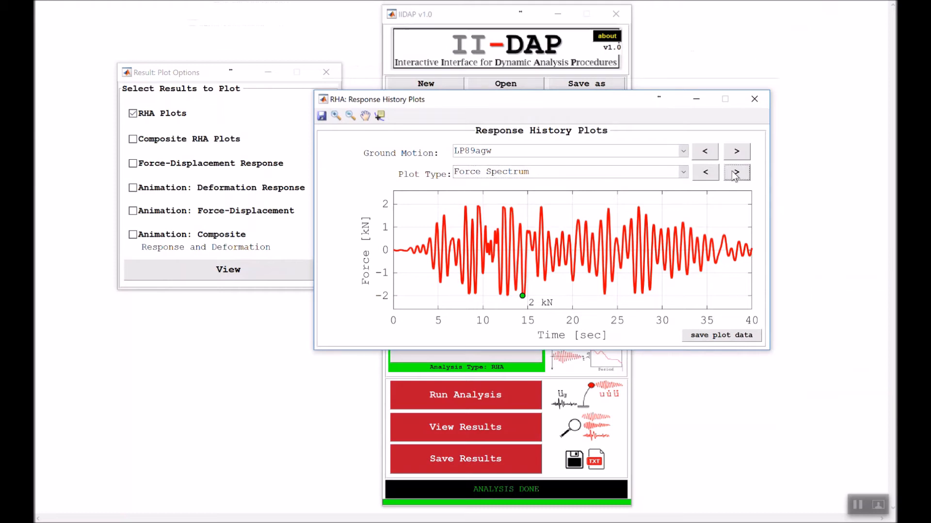
{"action": "left_click", "coordinate": [706, 173]}
{"action": "left_click", "coordinate": [733, 176]}
- Step through the ground motions' force histories up to LP89hch and close the response history plots
{"action": "left_click", "coordinate": [736, 158]}
{"action": "left_click", "coordinate": [736, 153]}
{"action": "left_click", "coordinate": [735, 153]}
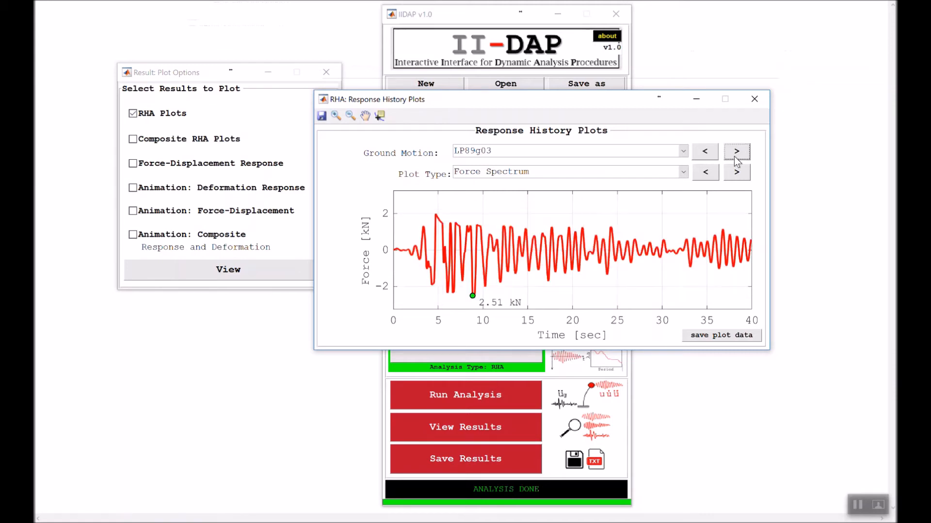
{"action": "left_click", "coordinate": [736, 153]}
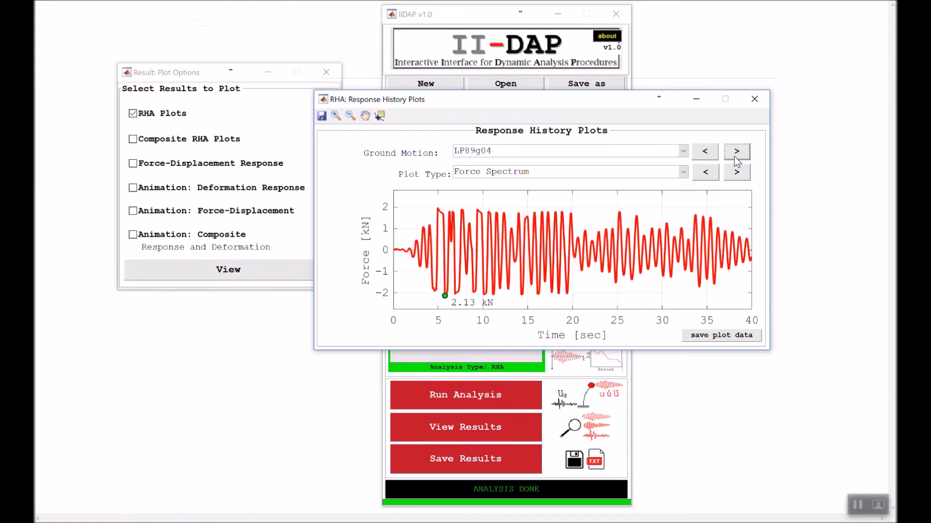
{"action": "left_click", "coordinate": [736, 153]}
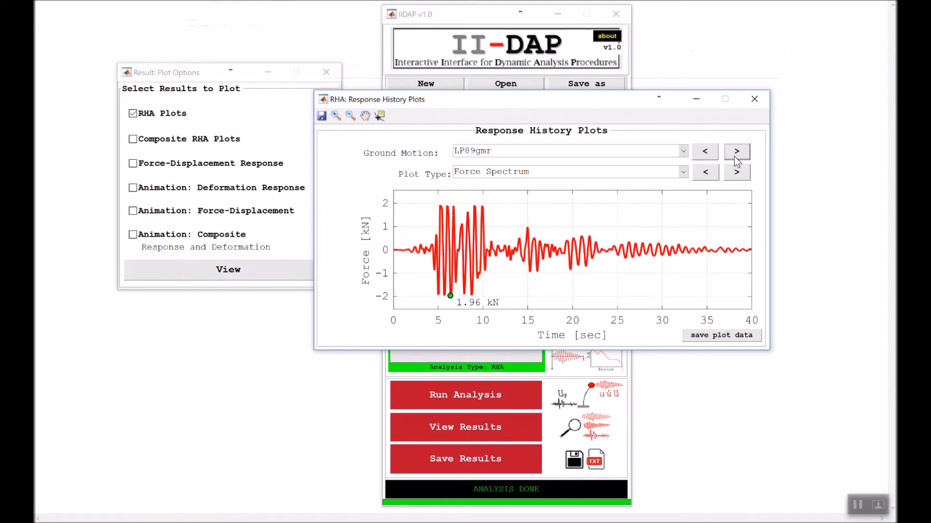
{"action": "left_click", "coordinate": [735, 152]}
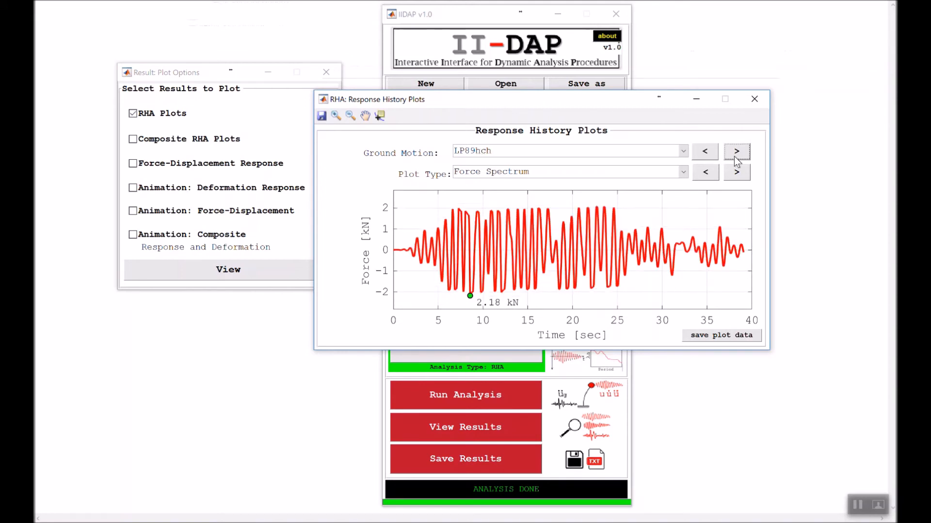
{"action": "left_click", "coordinate": [754, 99]}
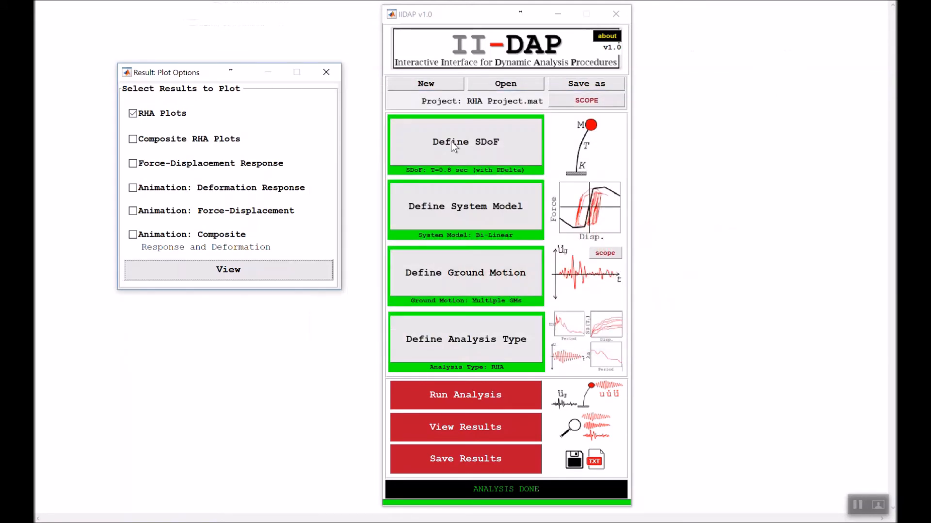
- Deselect RHA Plots and display the Force-Displacement Response instead
{"action": "left_click", "coordinate": [165, 117]}
{"action": "left_click", "coordinate": [171, 165]}
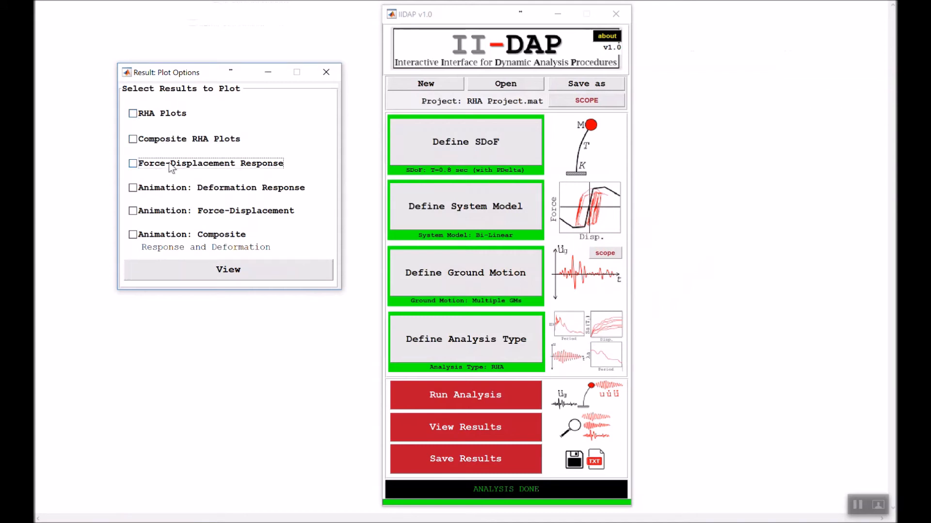
{"action": "left_click", "coordinate": [197, 269]}
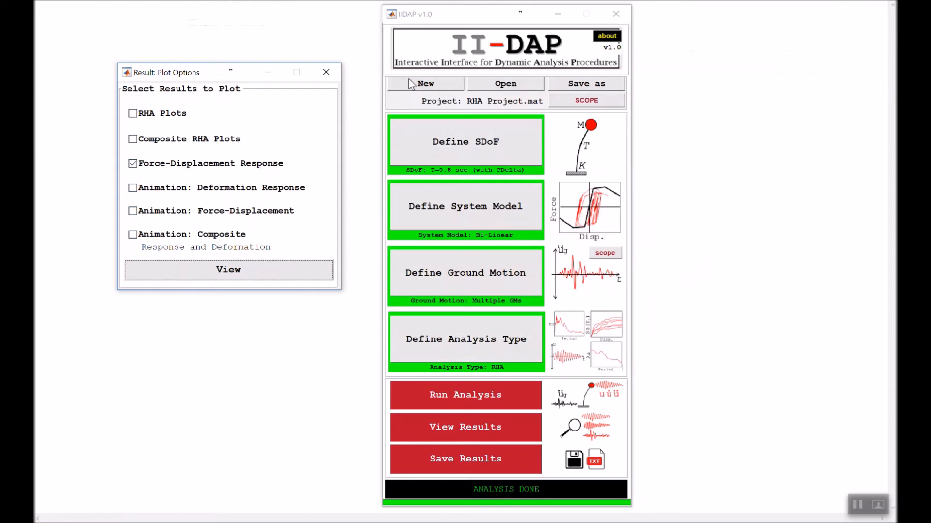
{"action": "left_click_drag", "start_coordinate": [466, 8], "coordinate": [406, 114]}
- Step through the ground motions' force-displacement responses from LP89cap to LP89hda
{"action": "left_click", "coordinate": [601, 163]}
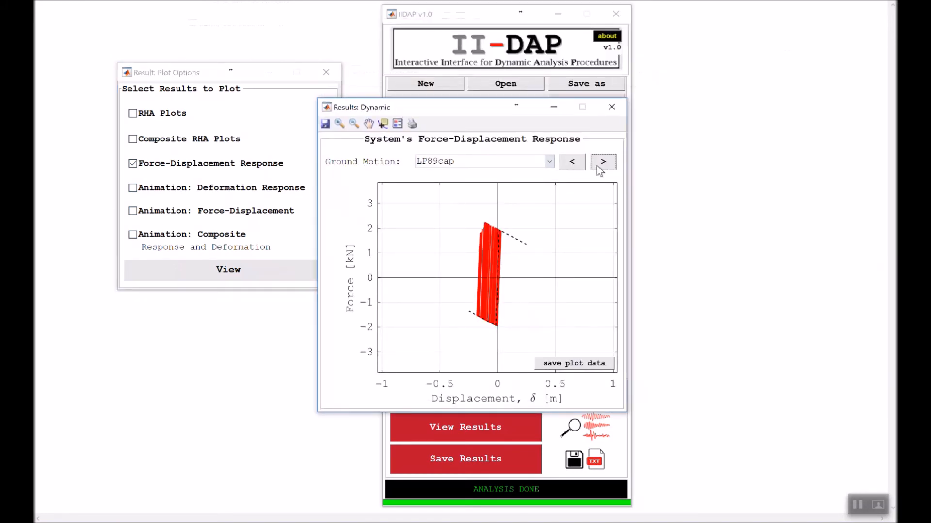
{"action": "left_click", "coordinate": [601, 163]}
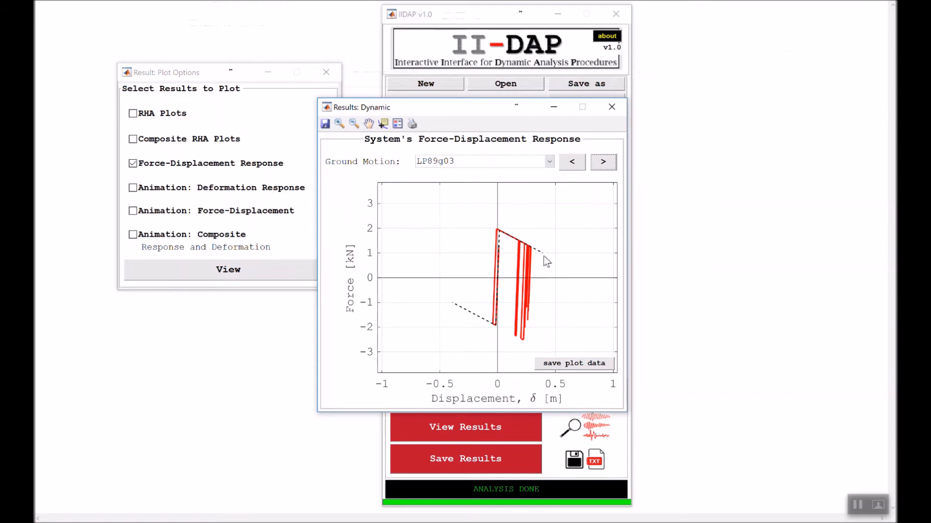
{"action": "left_click", "coordinate": [599, 165]}
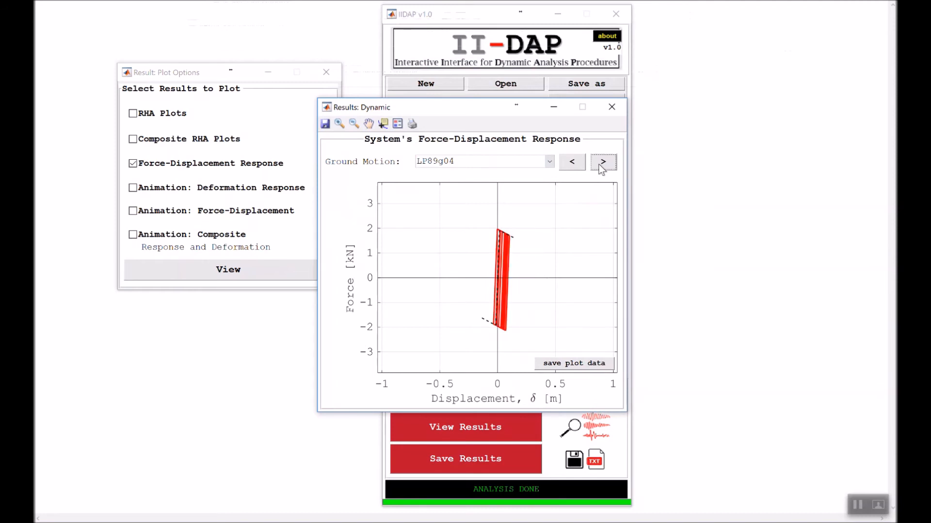
{"action": "left_click", "coordinate": [599, 165]}
{"action": "left_click", "coordinate": [599, 165]}
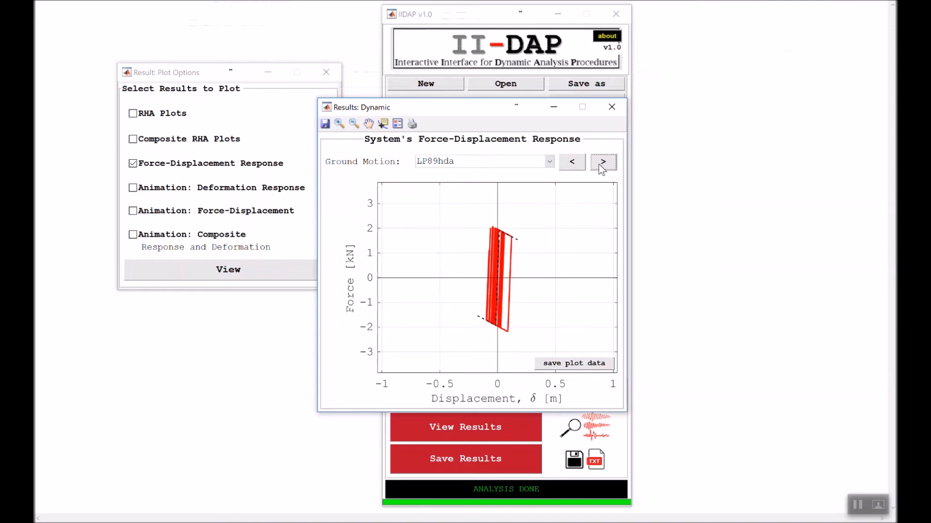
- Step through the ground motions' force-displacement responses from LP89hda to IV79e12
{"action": "left_click", "coordinate": [599, 165]}
{"action": "left_click", "coordinate": [599, 164]}
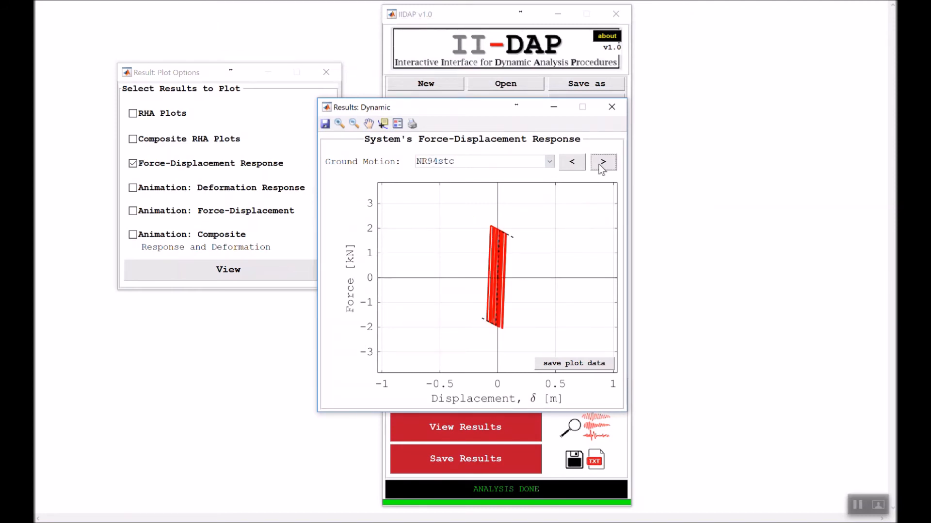
{"action": "left_click", "coordinate": [599, 165]}
{"action": "left_click", "coordinate": [599, 164]}
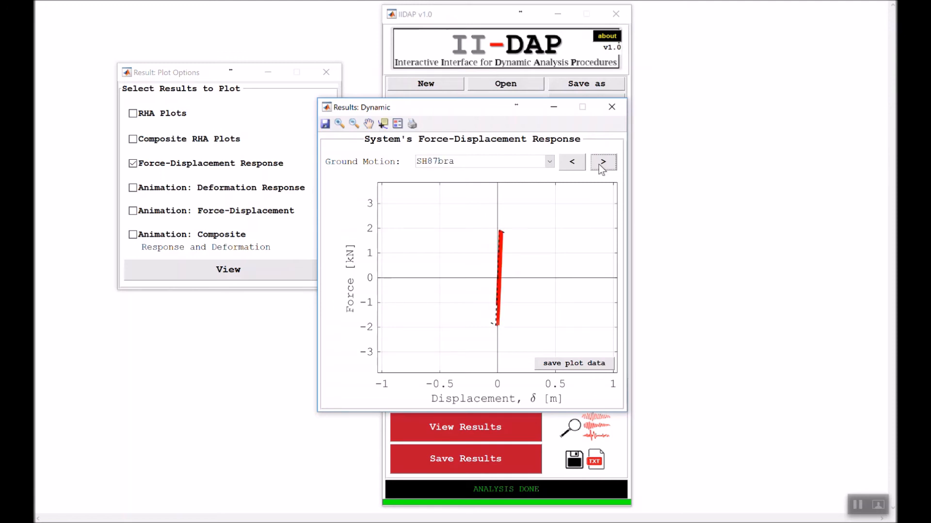
{"action": "left_click", "coordinate": [599, 165]}
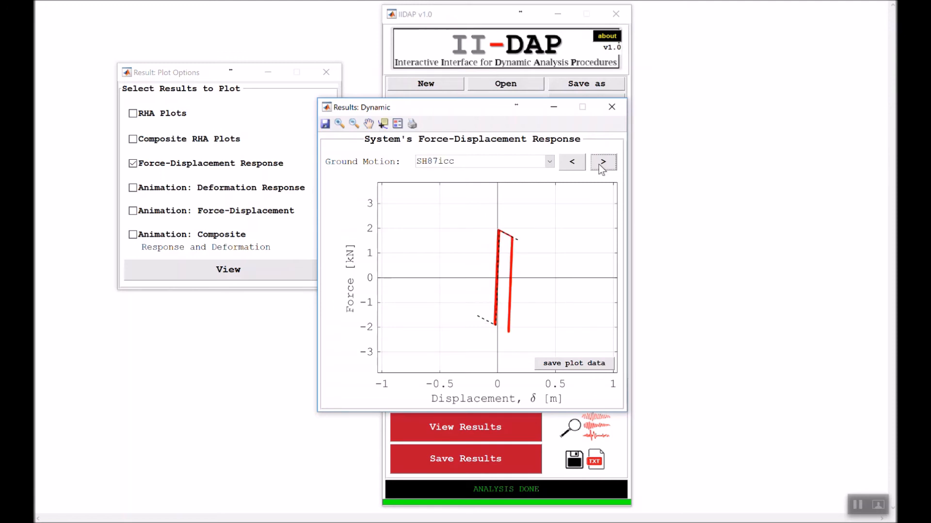
{"action": "left_click", "coordinate": [599, 165]}
{"action": "left_click", "coordinate": [599, 165]}
{"action": "left_click", "coordinate": [600, 165]}
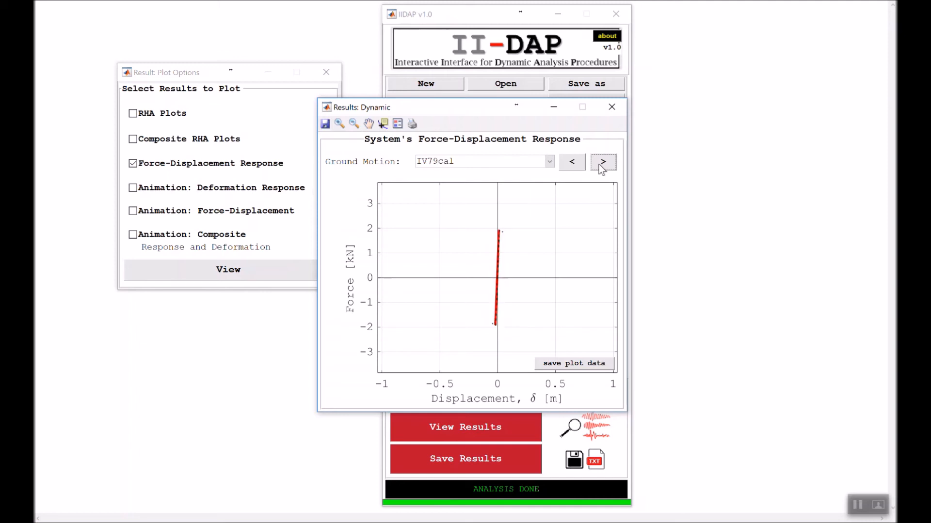
{"action": "left_click", "coordinate": [599, 165]}
{"action": "left_click", "coordinate": [598, 164]}
- Display the force-displacement response for LP89cap and magnify its hysteresis loops
{"action": "left_click", "coordinate": [550, 162]}
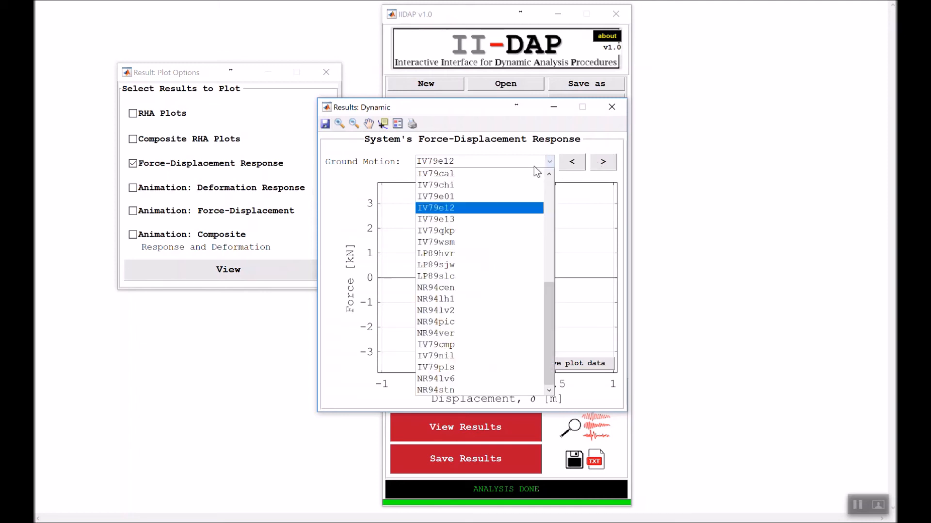
{"action": "left_click", "coordinate": [485, 206]}
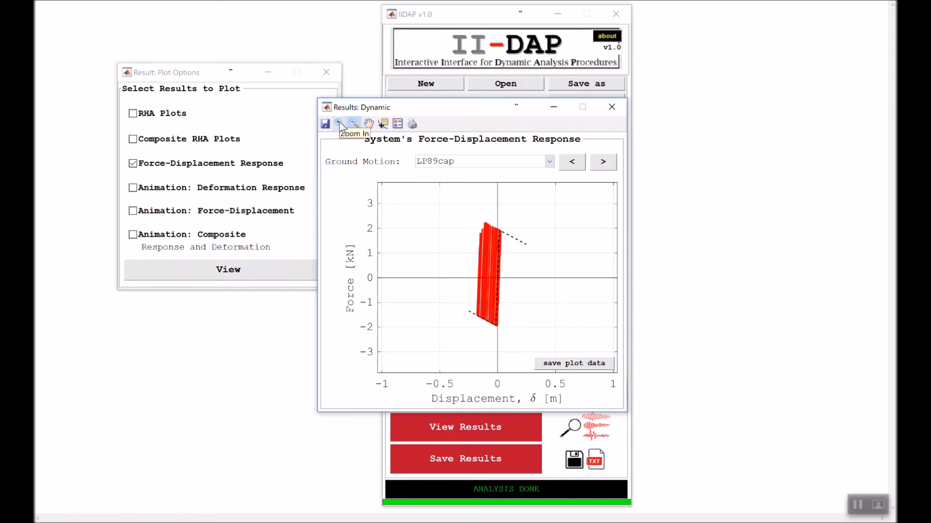
{"action": "left_click", "coordinate": [339, 123]}
{"action": "left_click_drag", "start_coordinate": [423, 196], "coordinate": [543, 349]}
{"action": "left_click_drag", "start_coordinate": [468, 202], "coordinate": [589, 370]}
- Read the coordinates of the positive and negative yield points on the LP89cap backbone curve and close the plot
{"action": "left_click", "coordinate": [383, 123]}
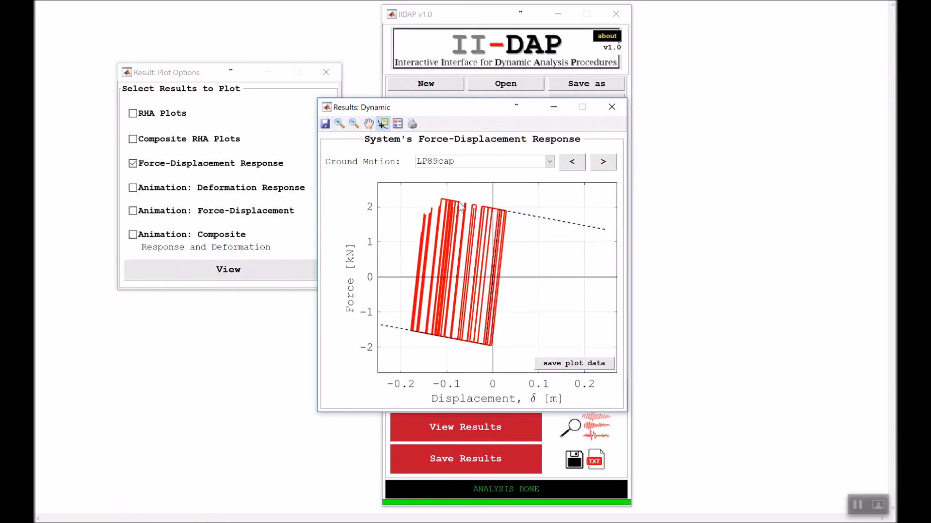
{"action": "left_click", "coordinate": [500, 209]}
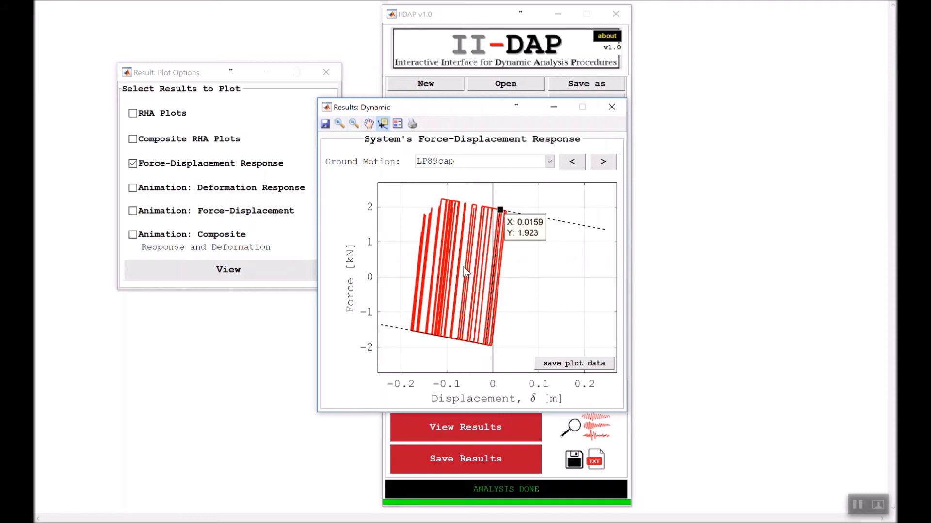
{"action": "left_click", "coordinate": [488, 346]}
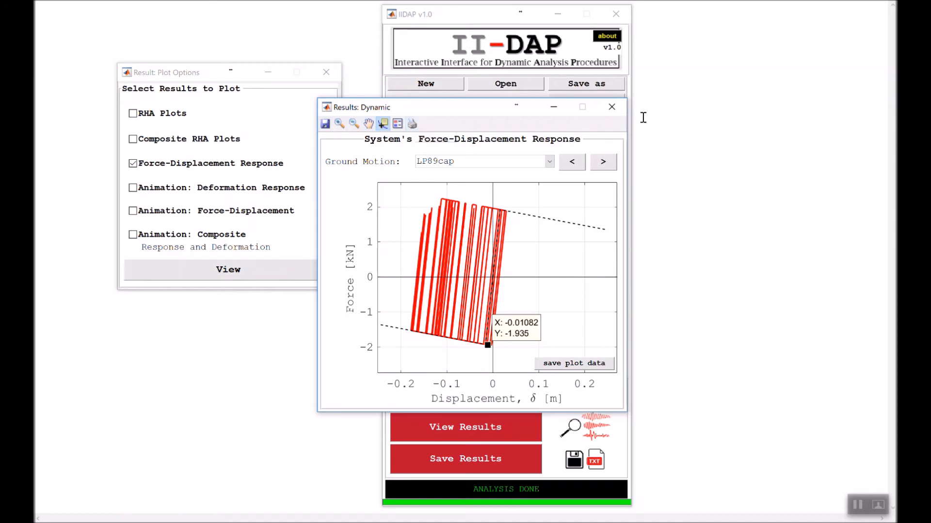
{"action": "left_click", "coordinate": [612, 107]}
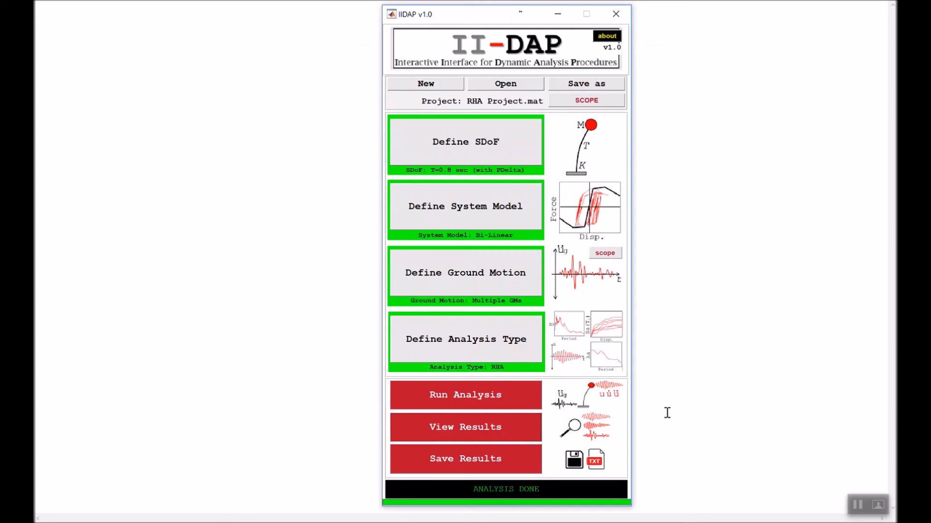
- Open the ground motion definition and change the input from Multiple Records to Harmonic Wave
{"action": "left_click", "coordinate": [524, 281]}
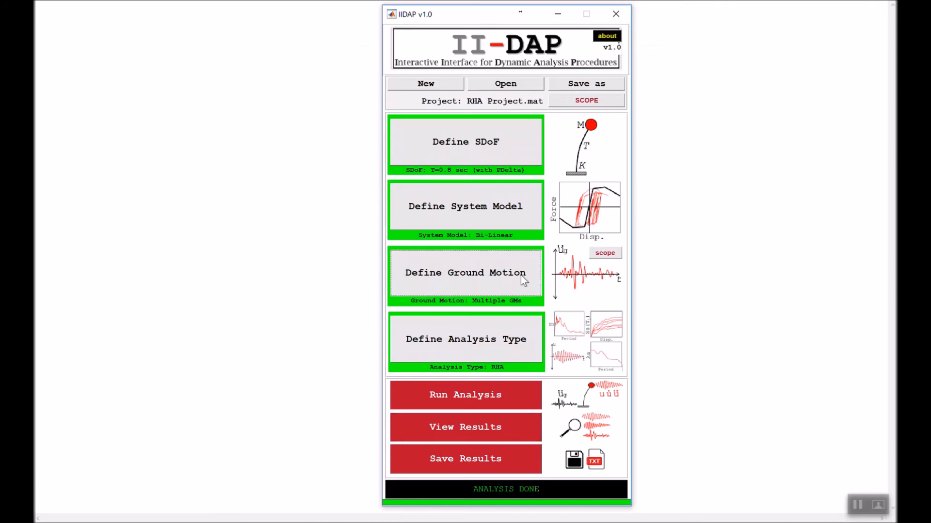
{"action": "left_click_drag", "start_coordinate": [242, 1], "coordinate": [215, 50]}
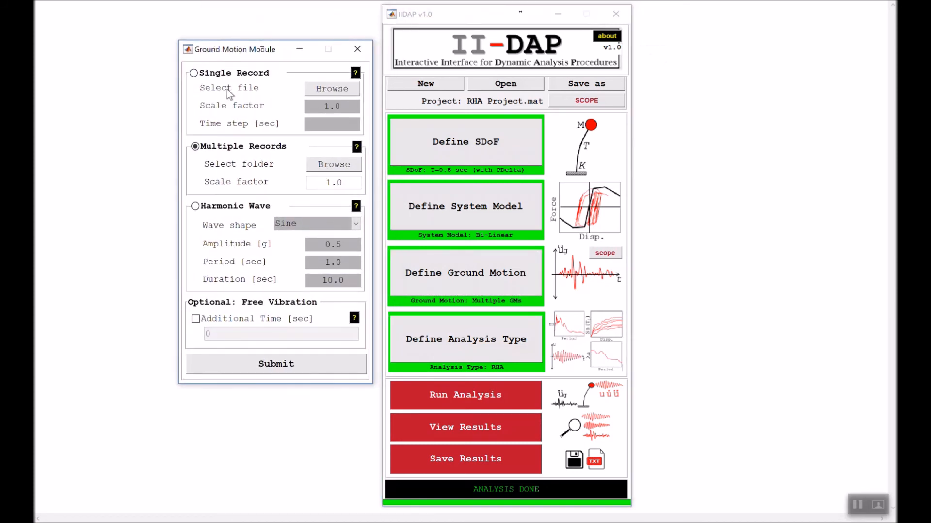
{"action": "left_click", "coordinate": [227, 208]}
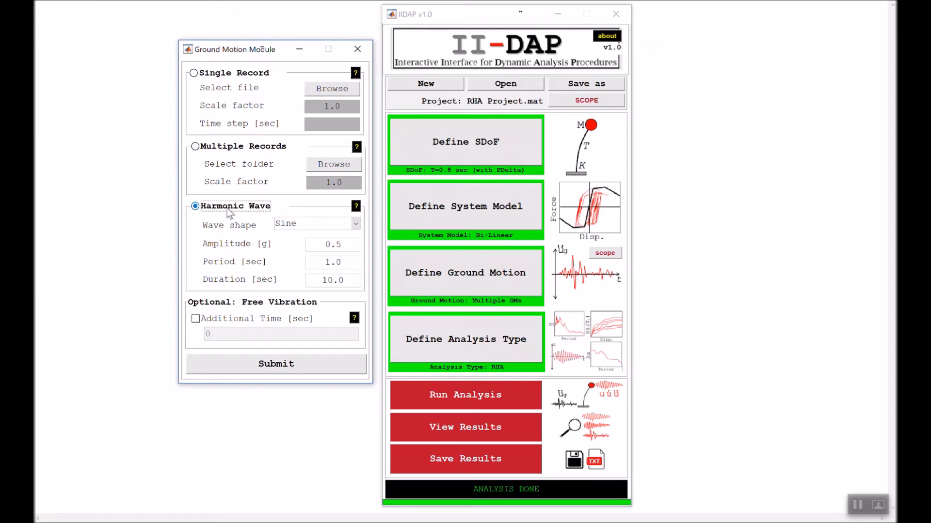
- Review the available wave shapes and the sine wave's amplitude, period and duration settings
{"action": "left_click", "coordinate": [282, 225]}
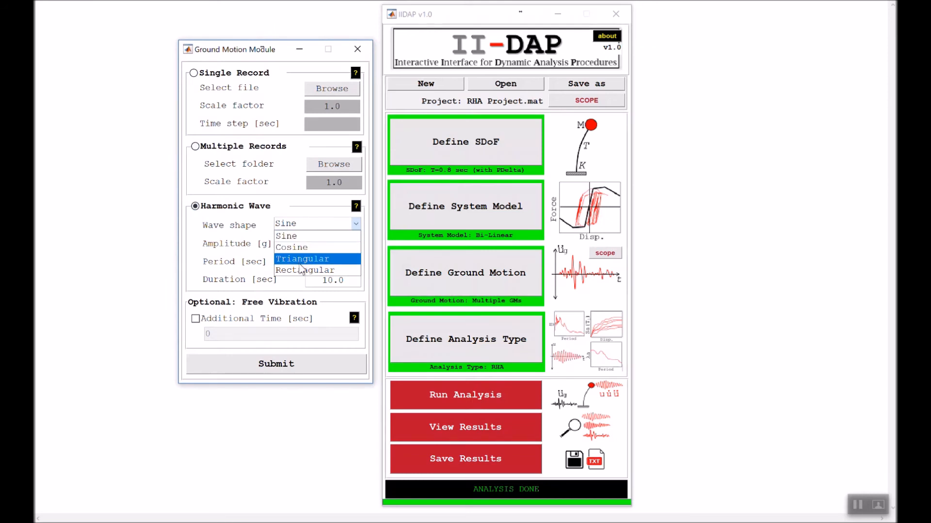
{"action": "left_click", "coordinate": [303, 235]}
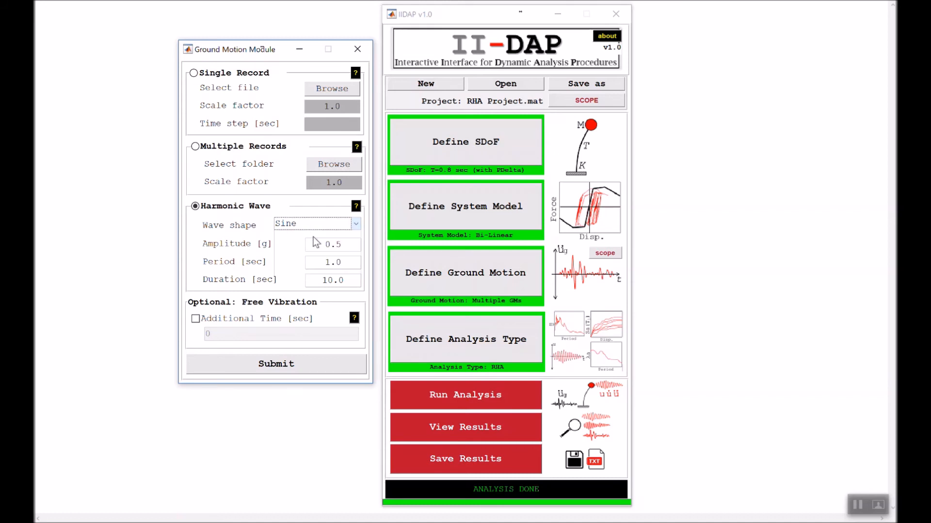
{"action": "left_click_drag", "start_coordinate": [347, 243], "coordinate": [316, 243]}
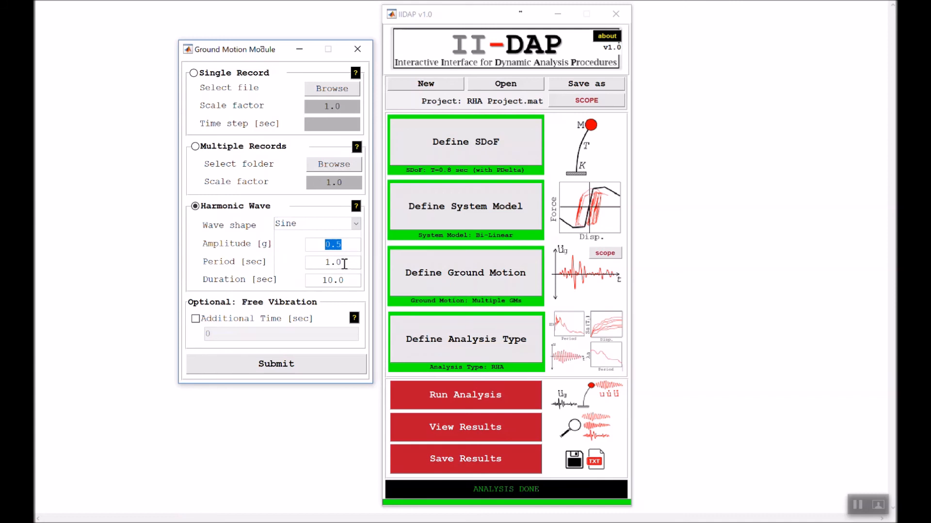
{"action": "left_click_drag", "start_coordinate": [345, 263], "coordinate": [318, 263]}
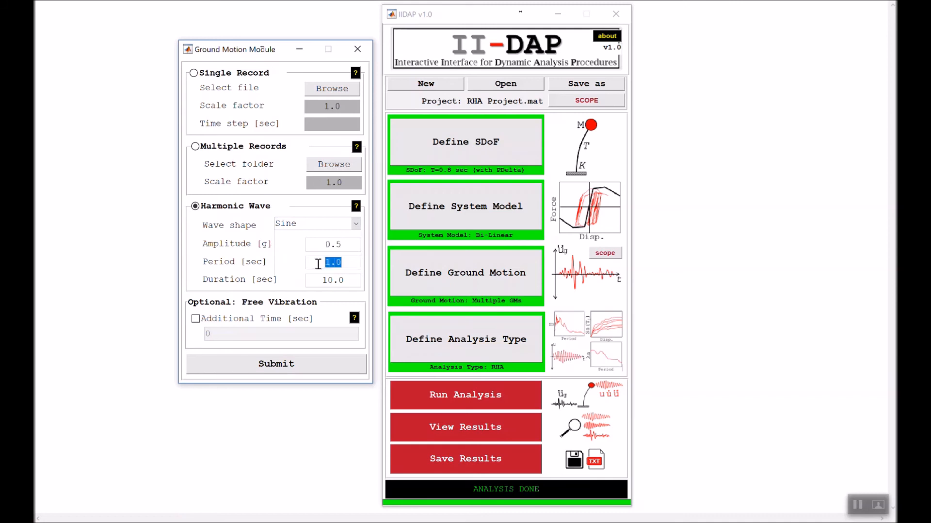
{"action": "left_click_drag", "start_coordinate": [345, 280], "coordinate": [323, 280]}
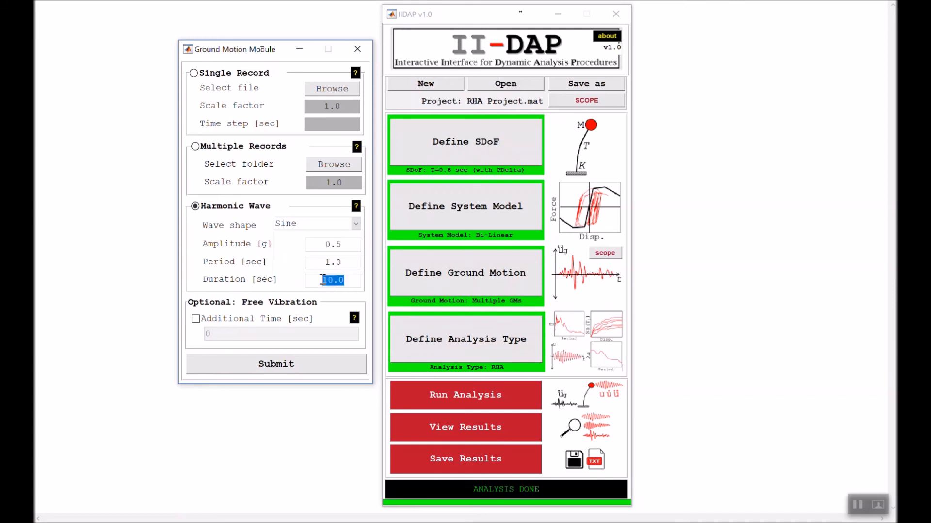
- Define the harmonic wave as Cosine with amplitude 0.3 g and period 2.0 sec, and submit the ground motion
{"action": "left_click", "coordinate": [312, 224]}
{"action": "left_click", "coordinate": [304, 246]}
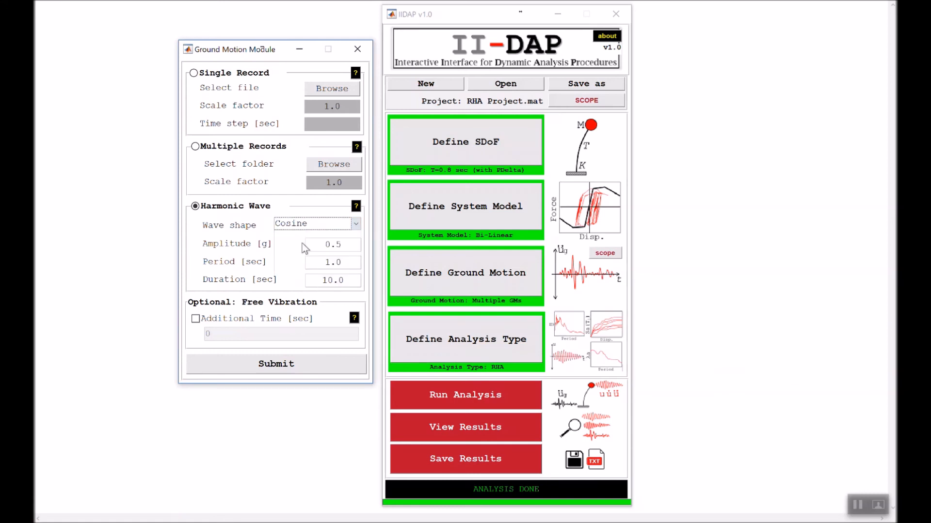
{"action": "double_click", "coordinate": [339, 244]}
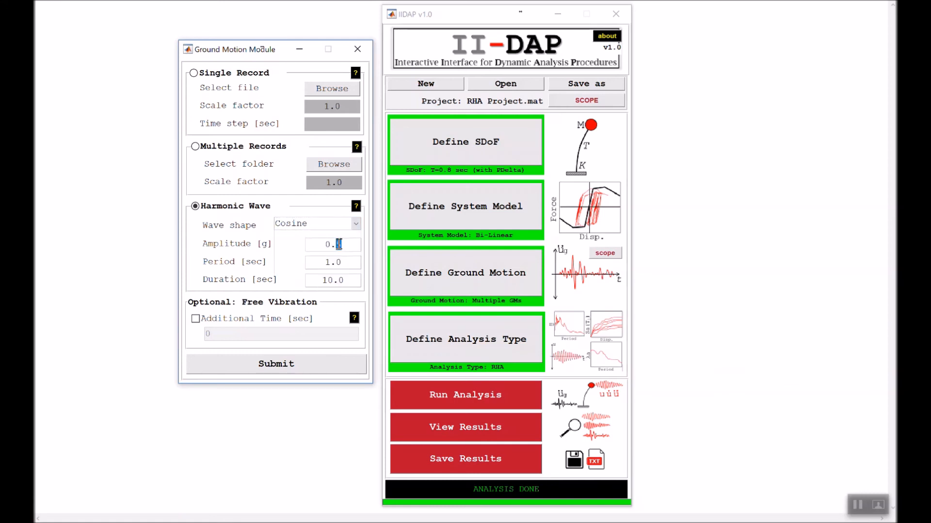
{"action": "type", "text": "3"}
{"action": "left_click_drag", "start_coordinate": [346, 262], "coordinate": [320, 261]}
{"action": "type", "text": "2.0"}
{"action": "left_click", "coordinate": [329, 280]}
{"action": "left_click", "coordinate": [309, 372]}
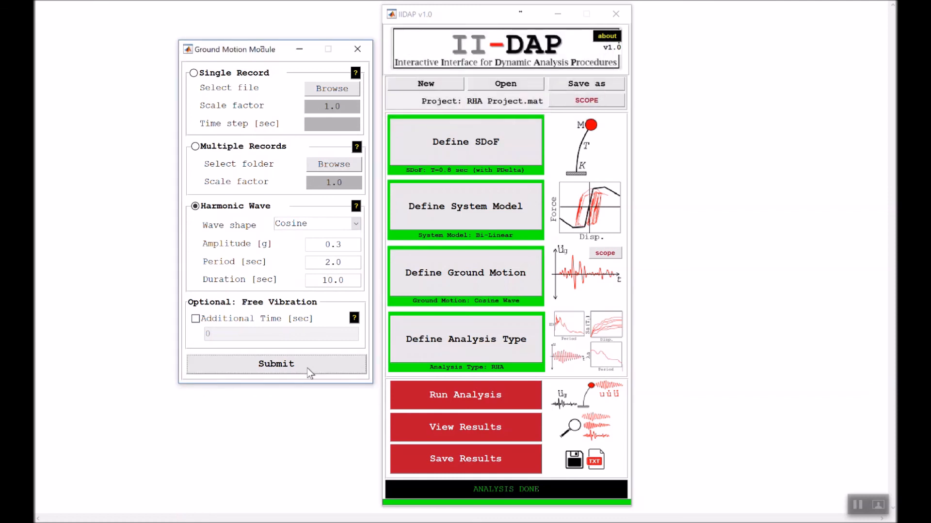
- Inspect the cosine wave's plots from Acceleration History to Fourier Transform, return to Displacement History, and close the Ground Motion Inspector
{"action": "left_click", "coordinate": [611, 251]}
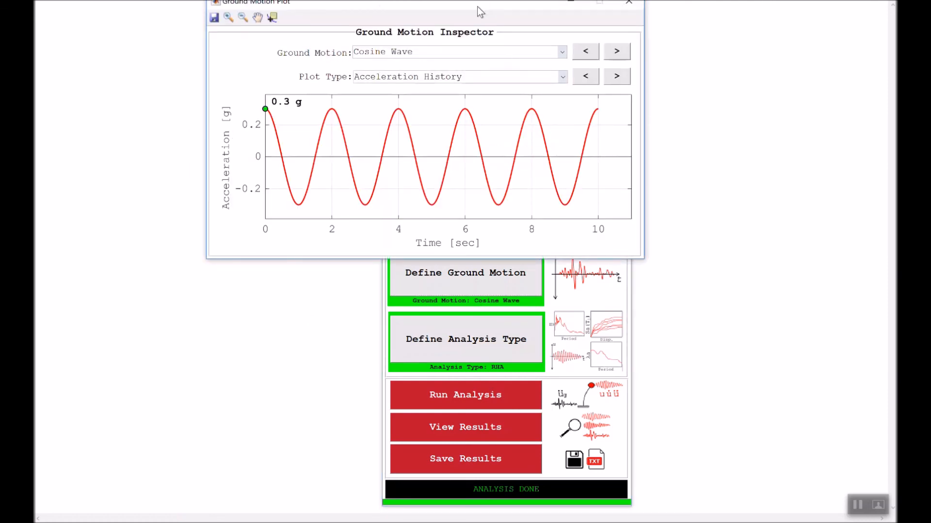
{"action": "left_click_drag", "start_coordinate": [477, 7], "coordinate": [464, 122]}
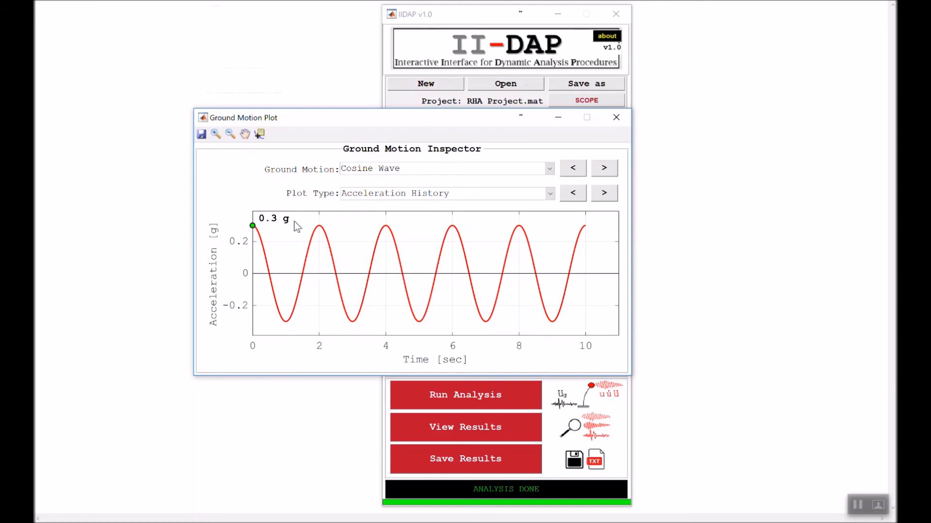
{"action": "left_click", "coordinate": [603, 193]}
{"action": "left_click", "coordinate": [603, 192]}
{"action": "left_click", "coordinate": [603, 193]}
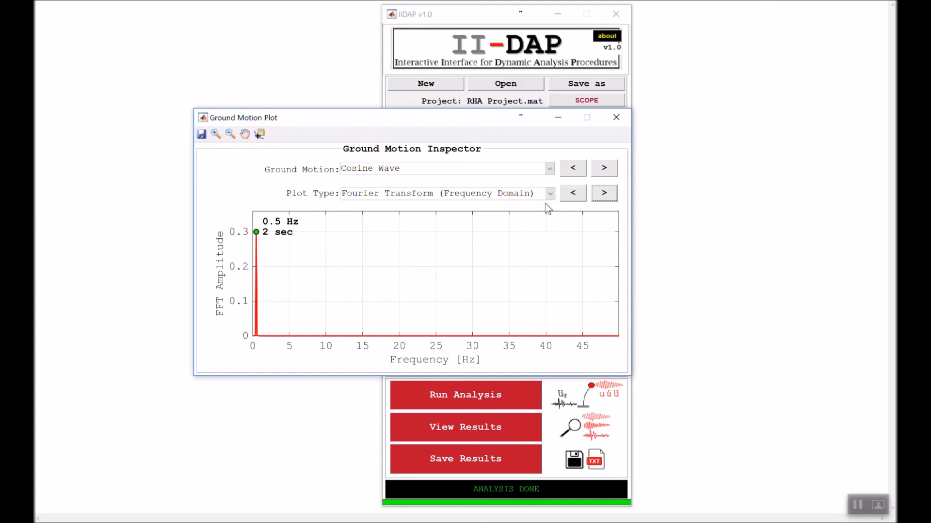
{"action": "left_click", "coordinate": [574, 194]}
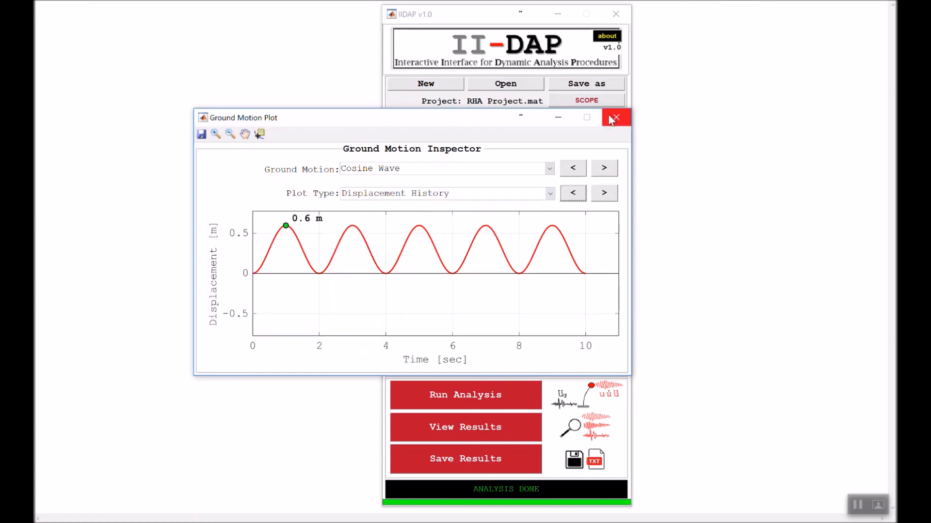
{"action": "left_click", "coordinate": [616, 118]}
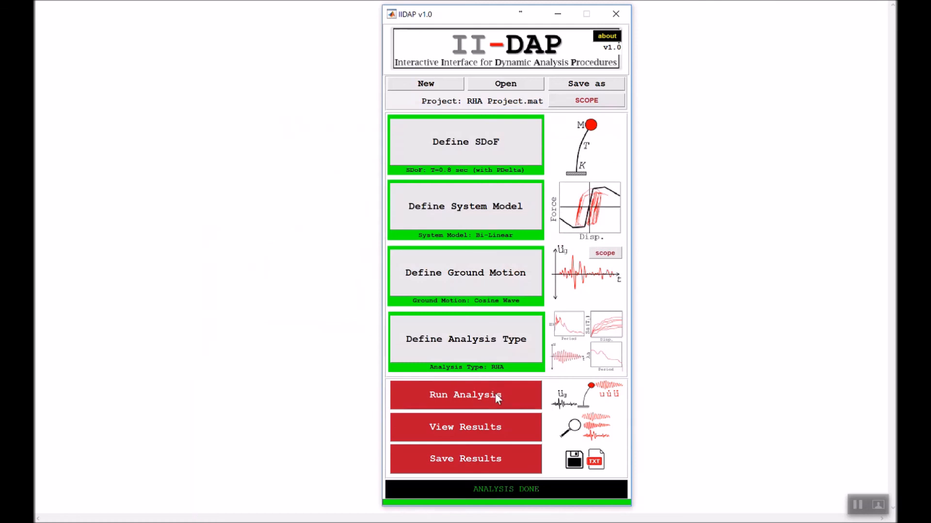
- Run the analysis for the cosine wave and display its RHA Plots
{"action": "left_click", "coordinate": [498, 397]}
{"action": "left_click", "coordinate": [690, 84]}
{"action": "left_click", "coordinate": [509, 424]}
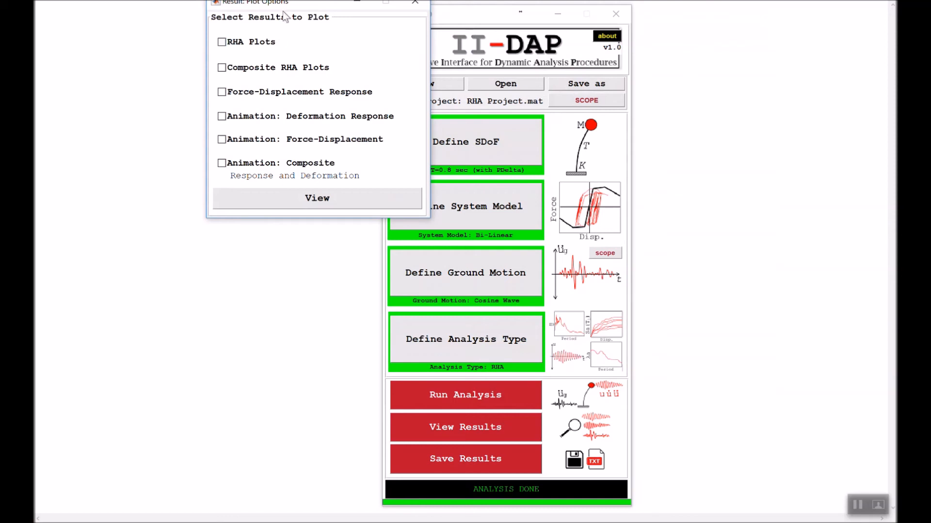
{"action": "left_click", "coordinate": [215, 118]}
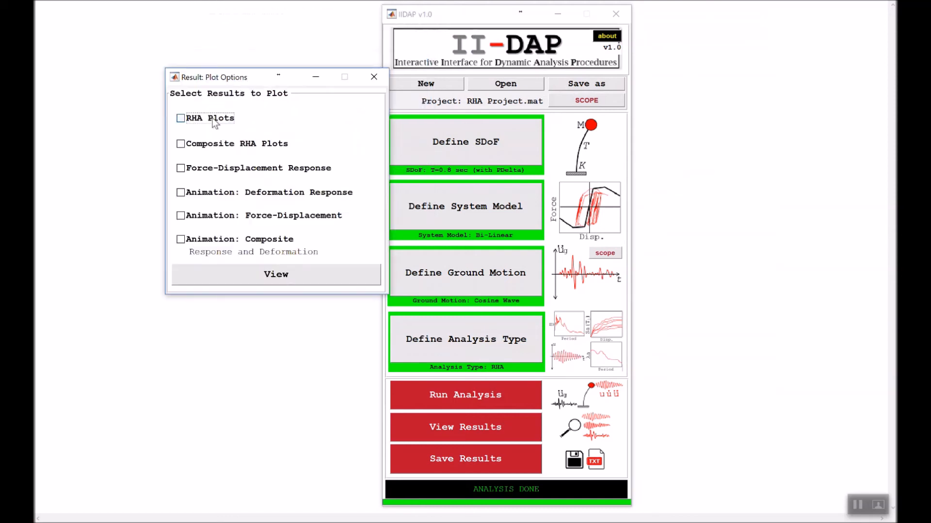
{"action": "left_click", "coordinate": [258, 270]}
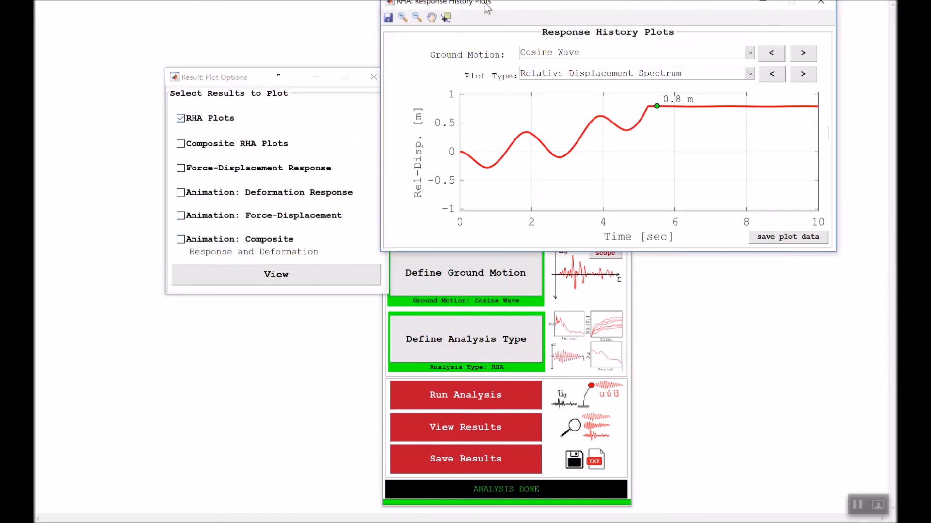
{"action": "left_click_drag", "start_coordinate": [487, 6], "coordinate": [432, 63]}
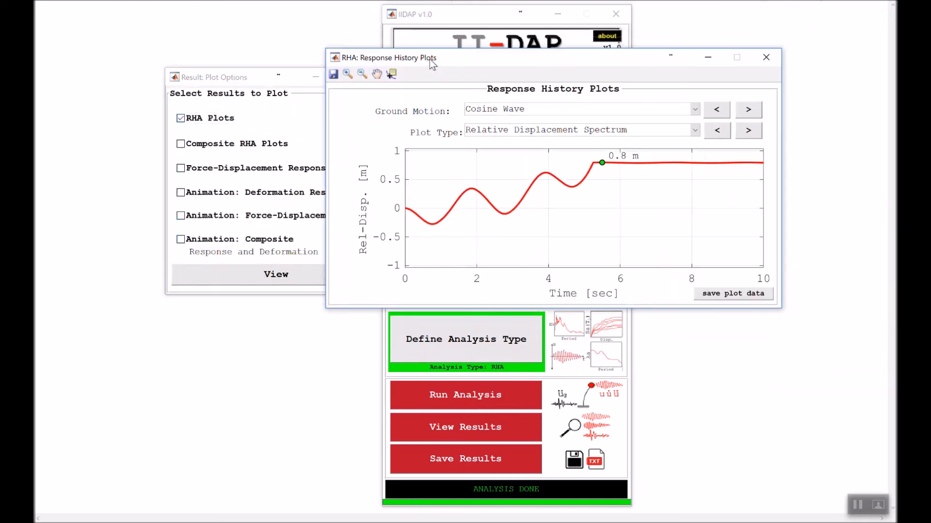
- Step through the cosine wave's response history plots up to Pseudo Velocity Spectrum and back to Relative Velocity Spectrum
{"action": "left_click", "coordinate": [746, 133]}
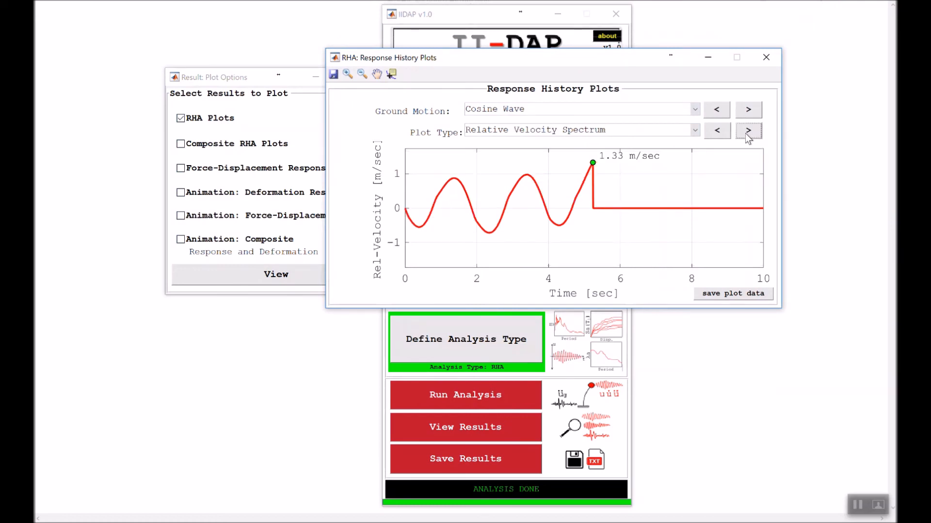
{"action": "left_click", "coordinate": [746, 133]}
{"action": "left_click", "coordinate": [745, 133]}
{"action": "left_click", "coordinate": [745, 133]}
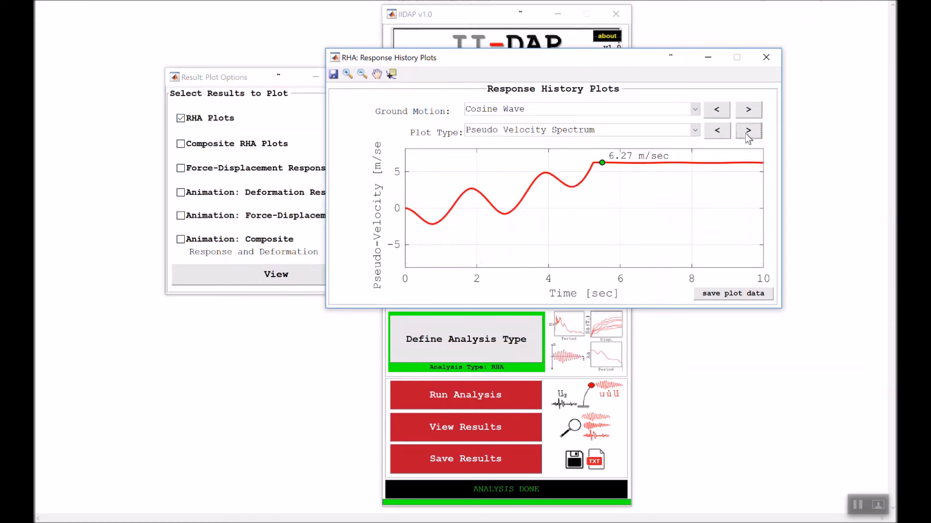
{"action": "left_click", "coordinate": [727, 133]}
{"action": "left_click", "coordinate": [717, 130]}
{"action": "left_click", "coordinate": [716, 130]}
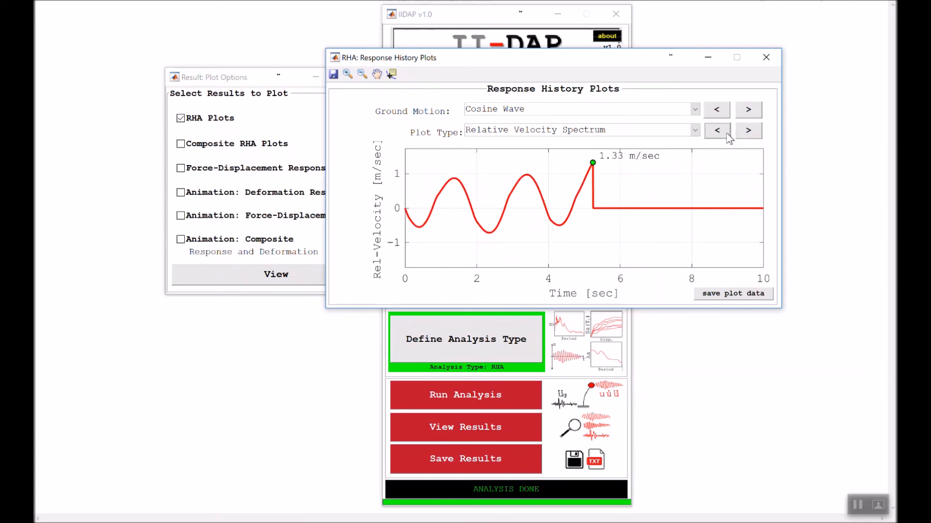